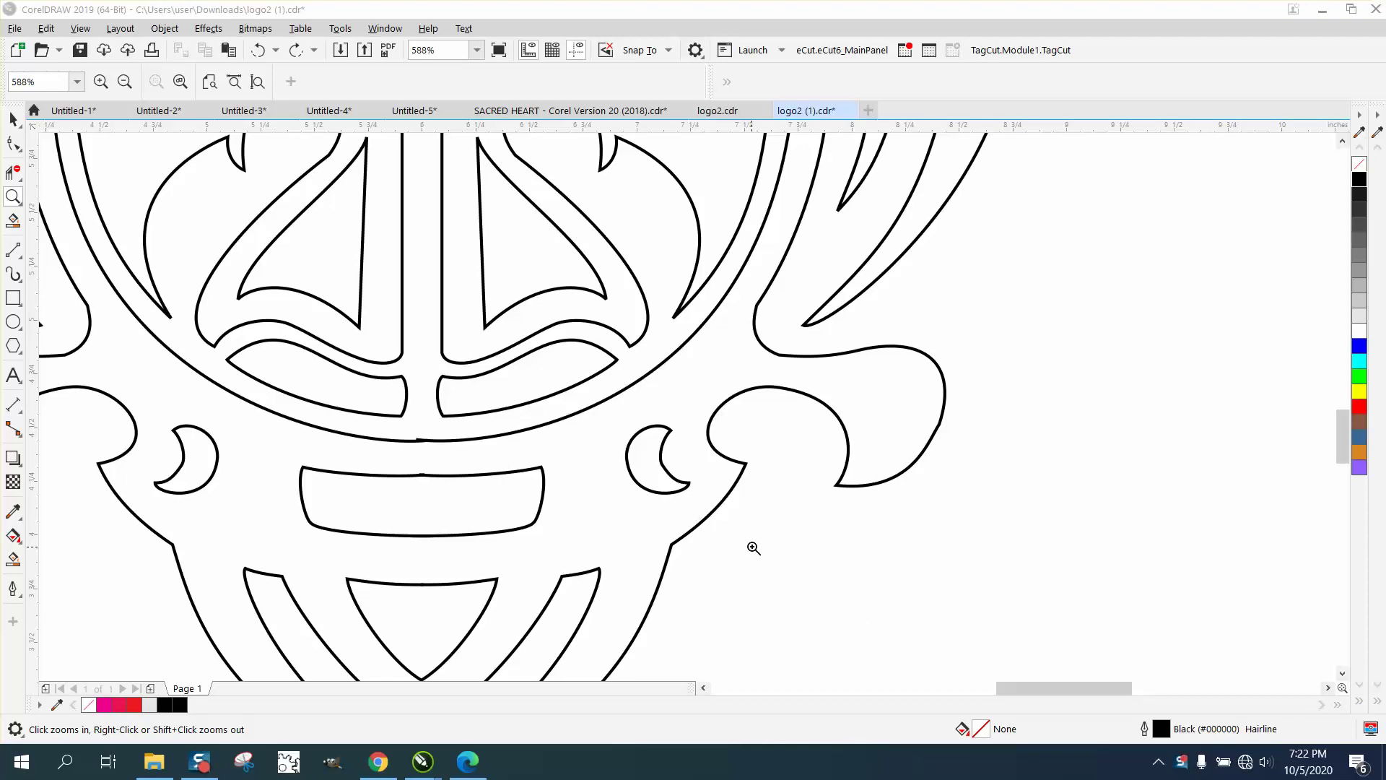
Step: Zoom in on the mask's centre seam, upper notch and lower face to inspect them
{"action": "left_click", "coordinate": [768, 532]}
{"action": "scroll", "coordinate": [768, 532], "scroll_direction": "down", "scroll_amount": 4}
{"action": "scroll", "coordinate": [695, 511], "scroll_direction": "up", "scroll_amount": 5}
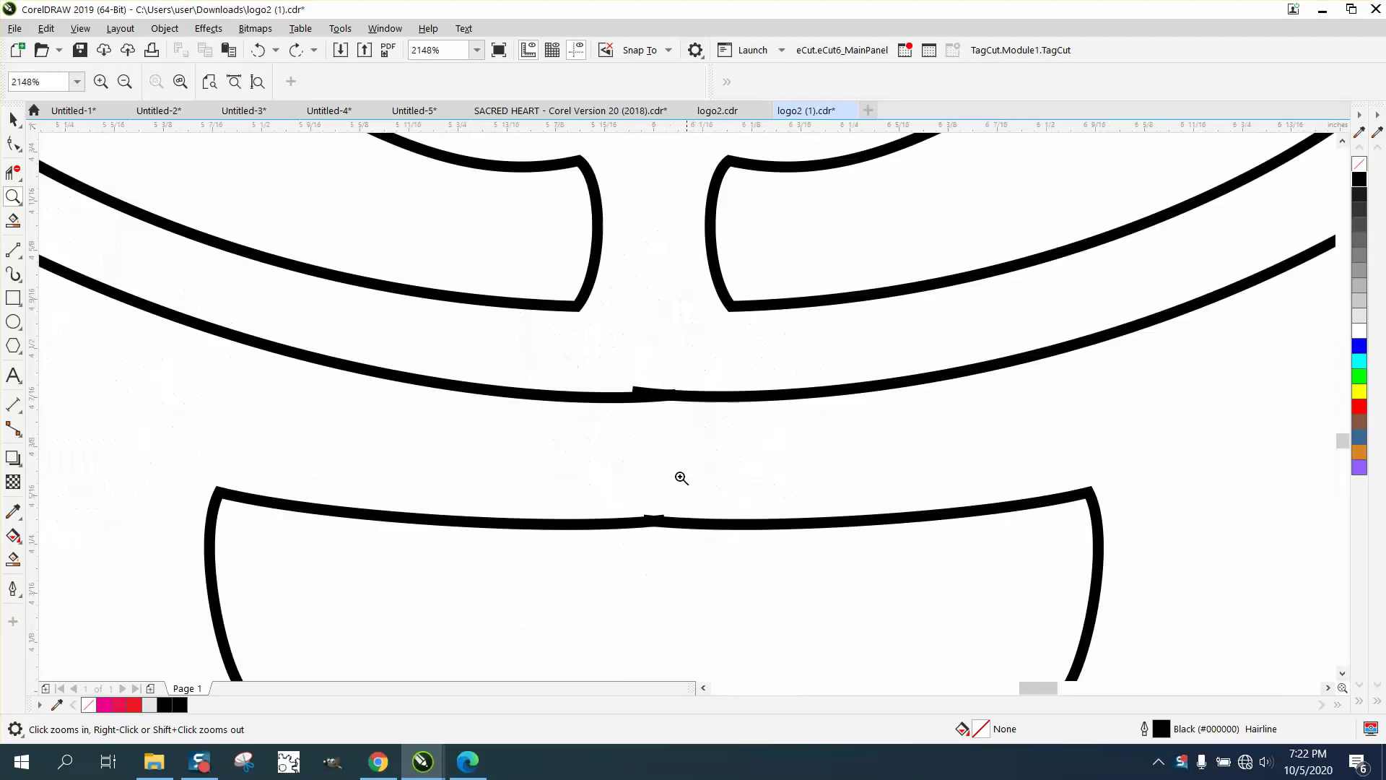
{"action": "left_click_drag", "start_coordinate": [622, 371], "coordinate": [759, 494]}
{"action": "scroll", "coordinate": [611, 490], "scroll_direction": "down", "scroll_amount": 12}
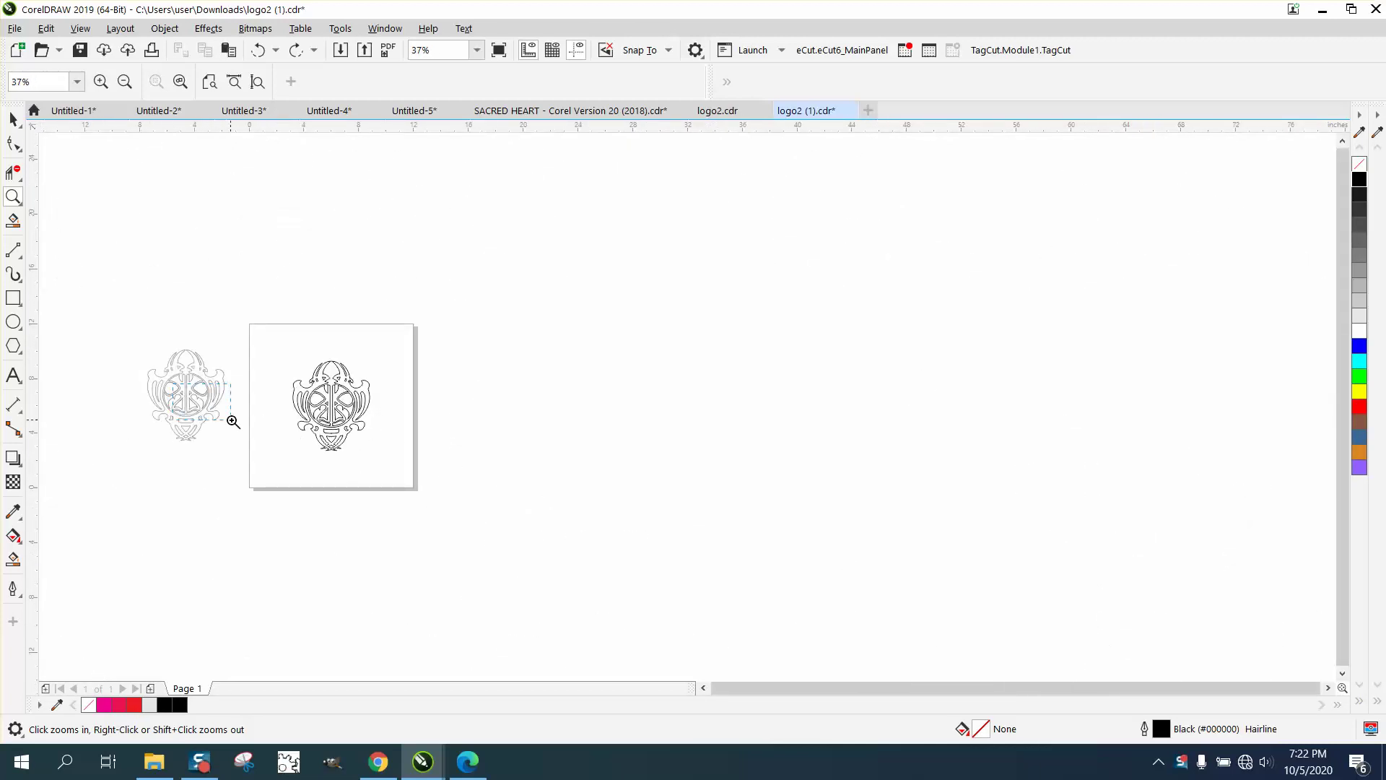
{"action": "scroll", "coordinate": [232, 417], "scroll_direction": "up", "scroll_amount": 5}
{"action": "scroll", "coordinate": [402, 384], "scroll_direction": "down", "scroll_amount": 4}
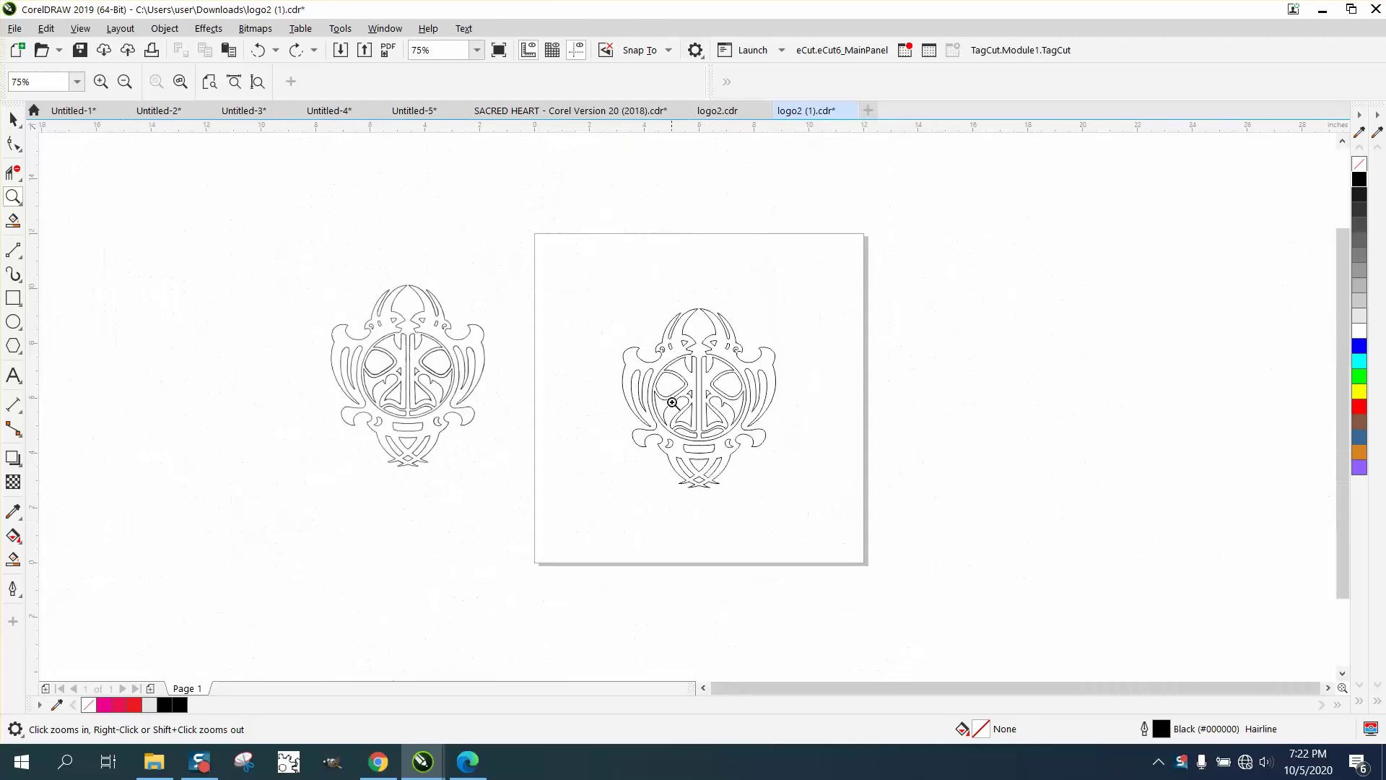
{"action": "left_click_drag", "start_coordinate": [659, 393], "coordinate": [763, 461]}
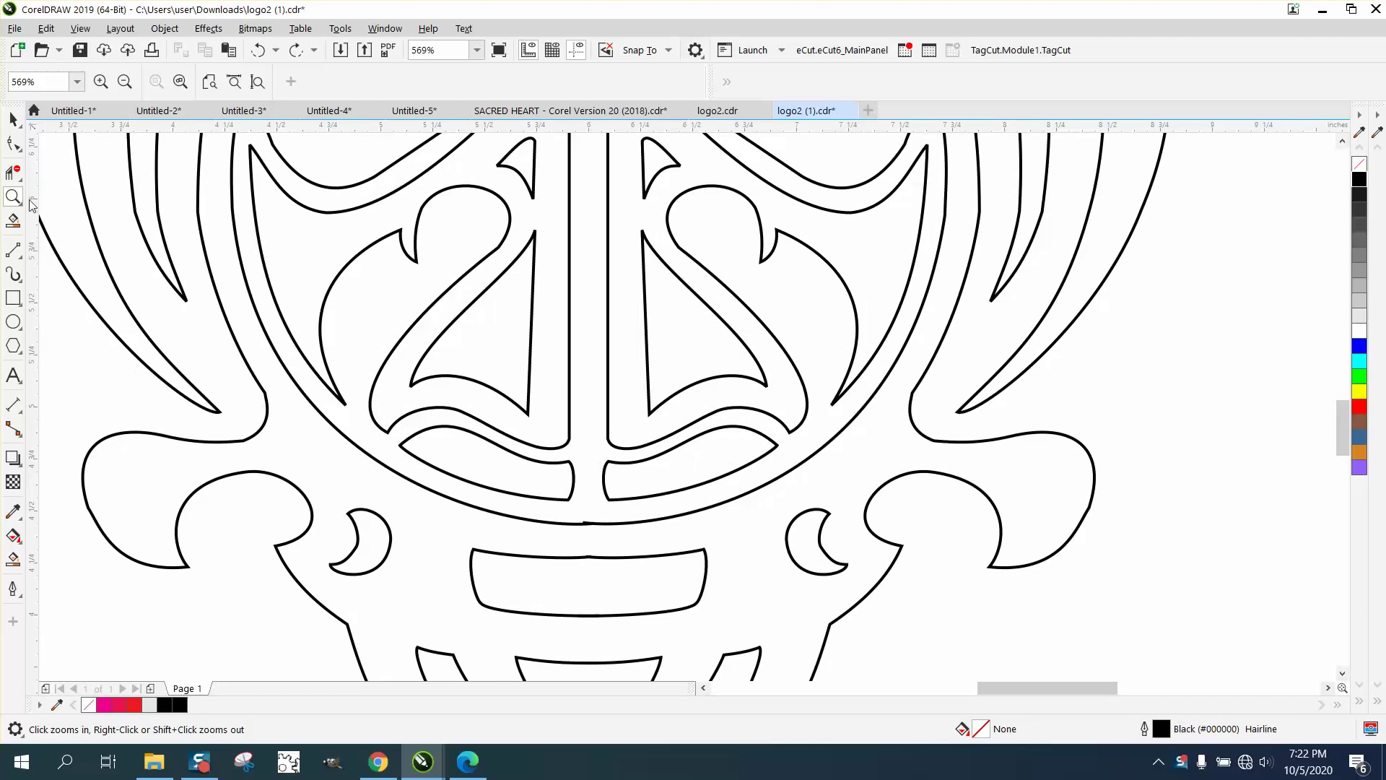
Step: Select the mask group, inspect its lower centre, then frame the whole mask on the page
{"action": "left_click", "coordinate": [13, 120]}
{"action": "left_click", "coordinate": [608, 387]}
{"action": "scroll", "coordinate": [609, 387], "scroll_direction": "down", "scroll_amount": 5}
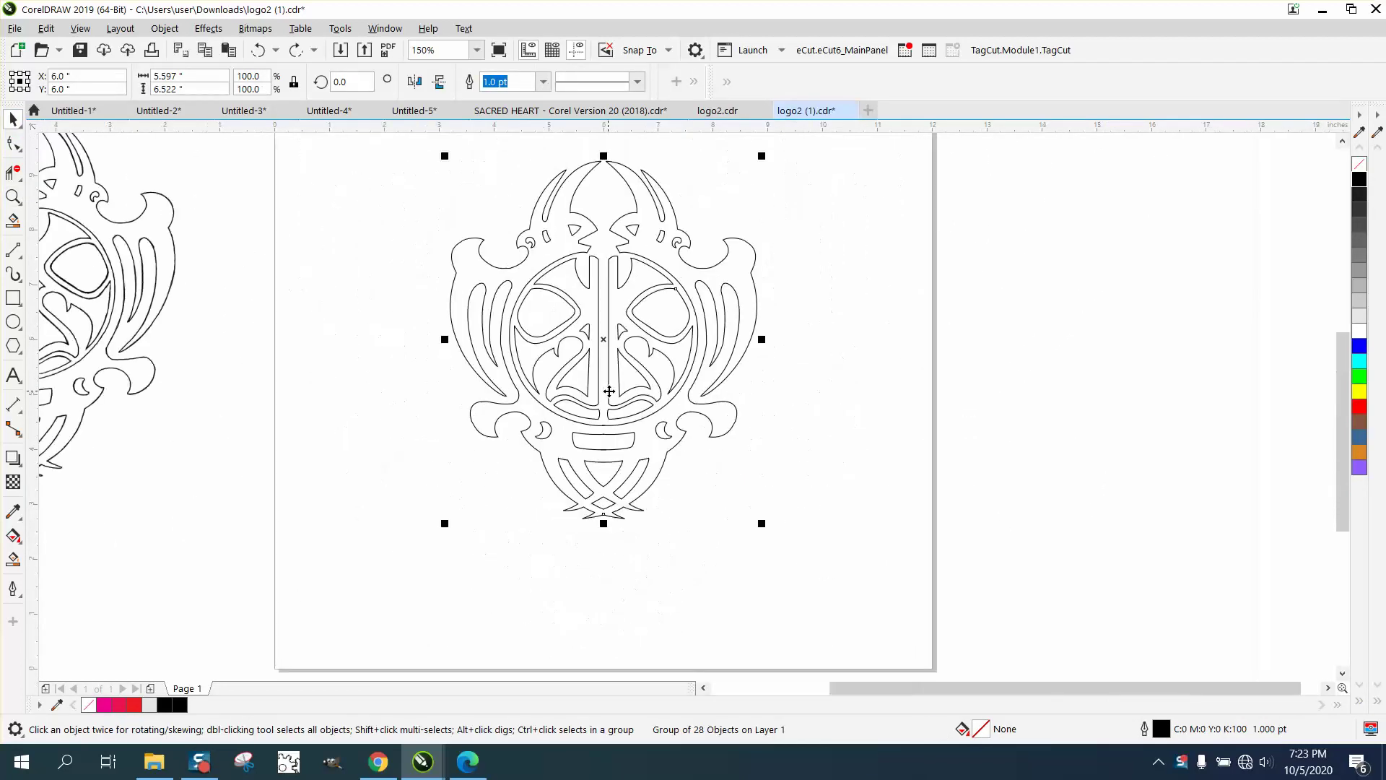
{"action": "left_click", "coordinate": [13, 197]}
{"action": "left_click_drag", "start_coordinate": [597, 400], "coordinate": [706, 626]}
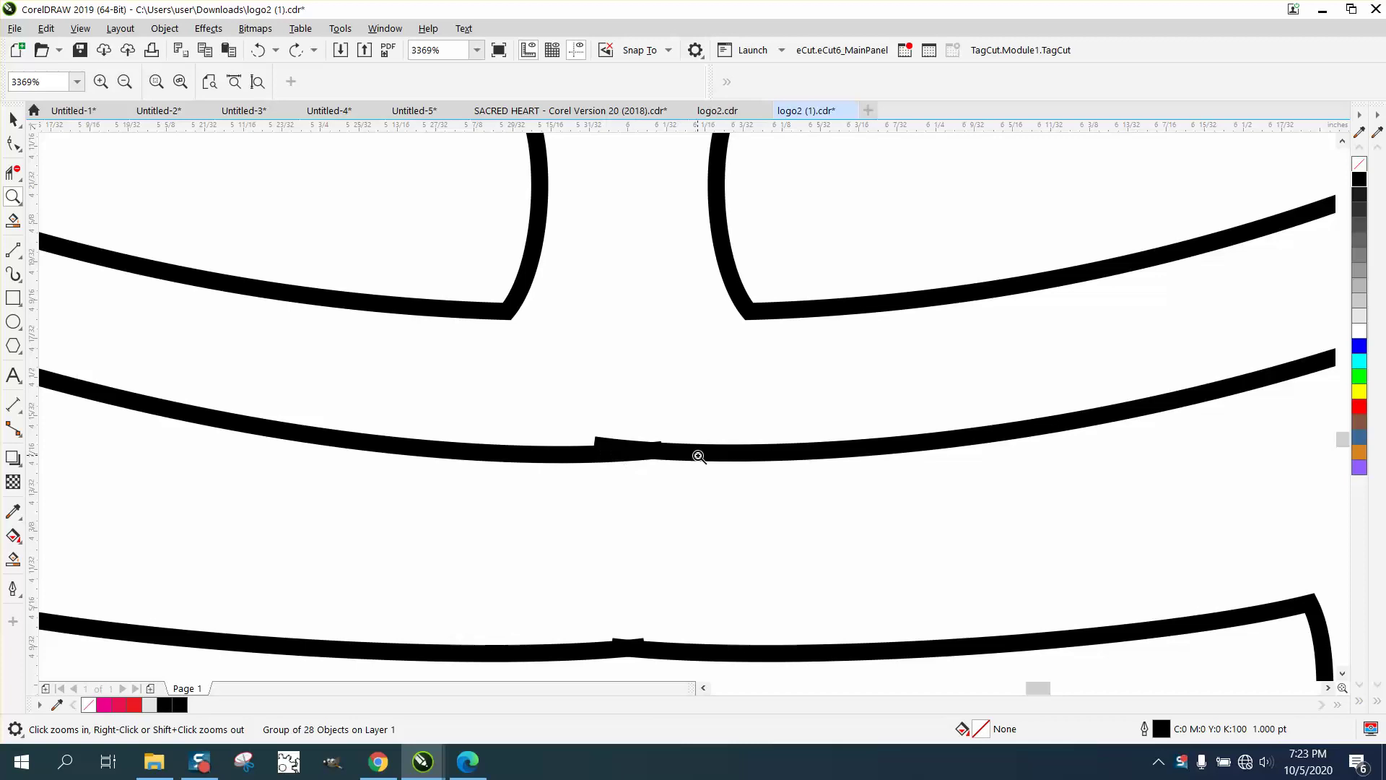
{"action": "scroll", "coordinate": [624, 457], "scroll_direction": "down", "scroll_amount": 6}
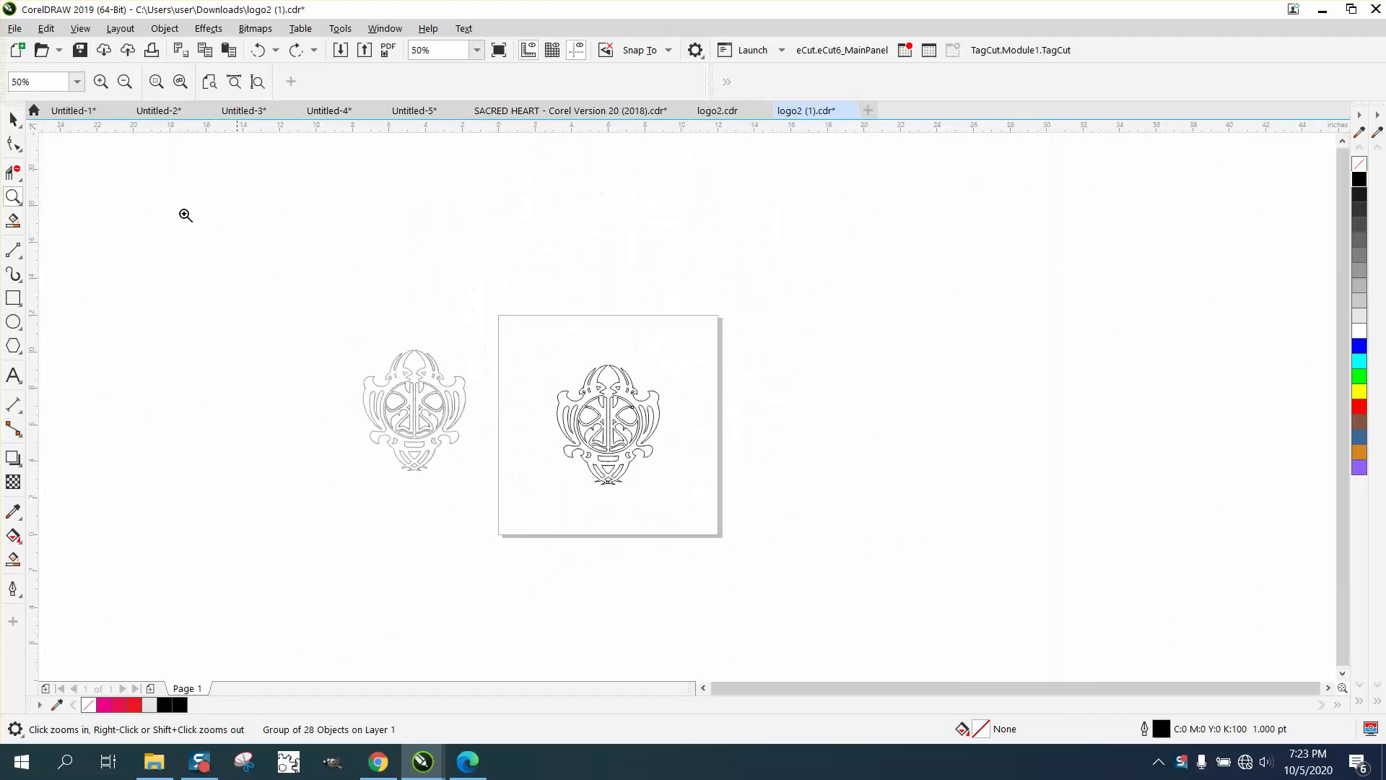
{"action": "left_click", "coordinate": [13, 119]}
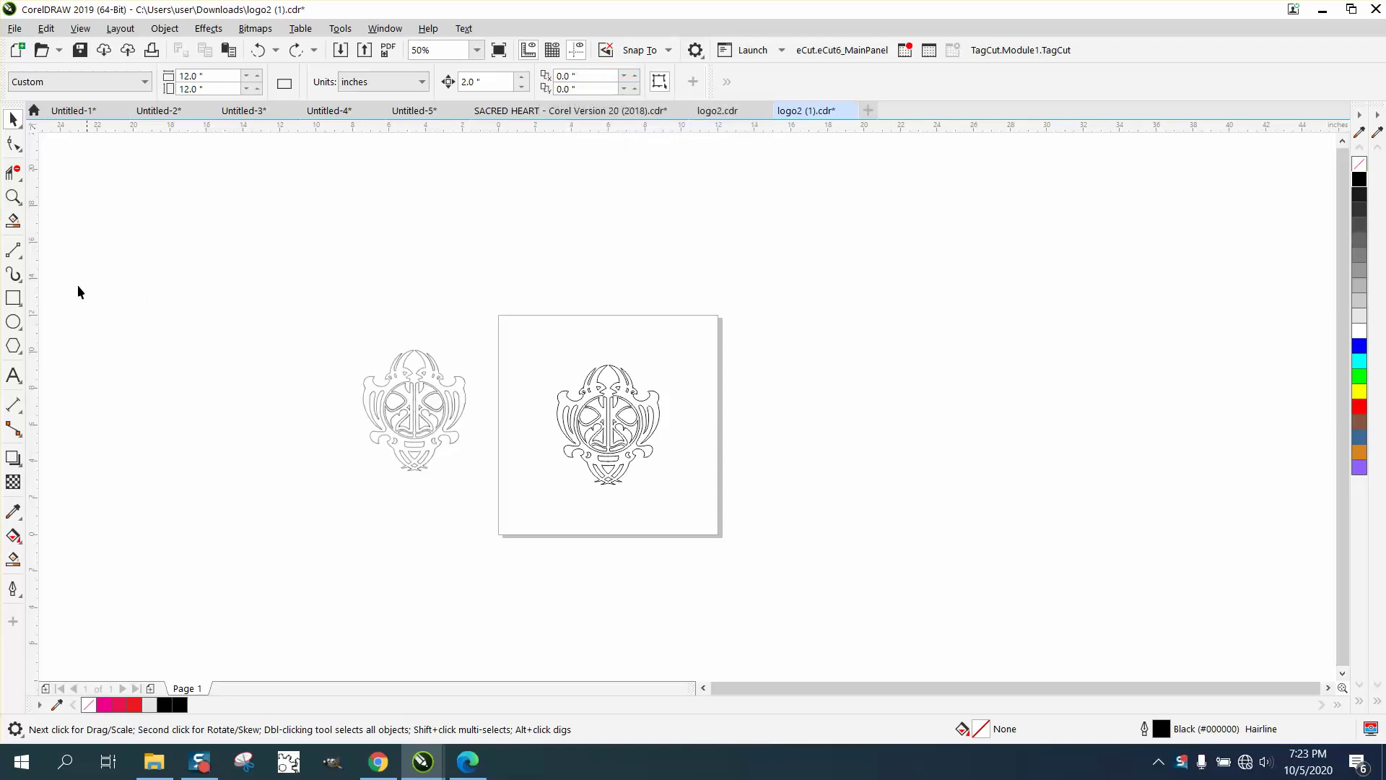
{"action": "left_click", "coordinate": [13, 197]}
{"action": "left_click_drag", "start_coordinate": [534, 366], "coordinate": [720, 500]}
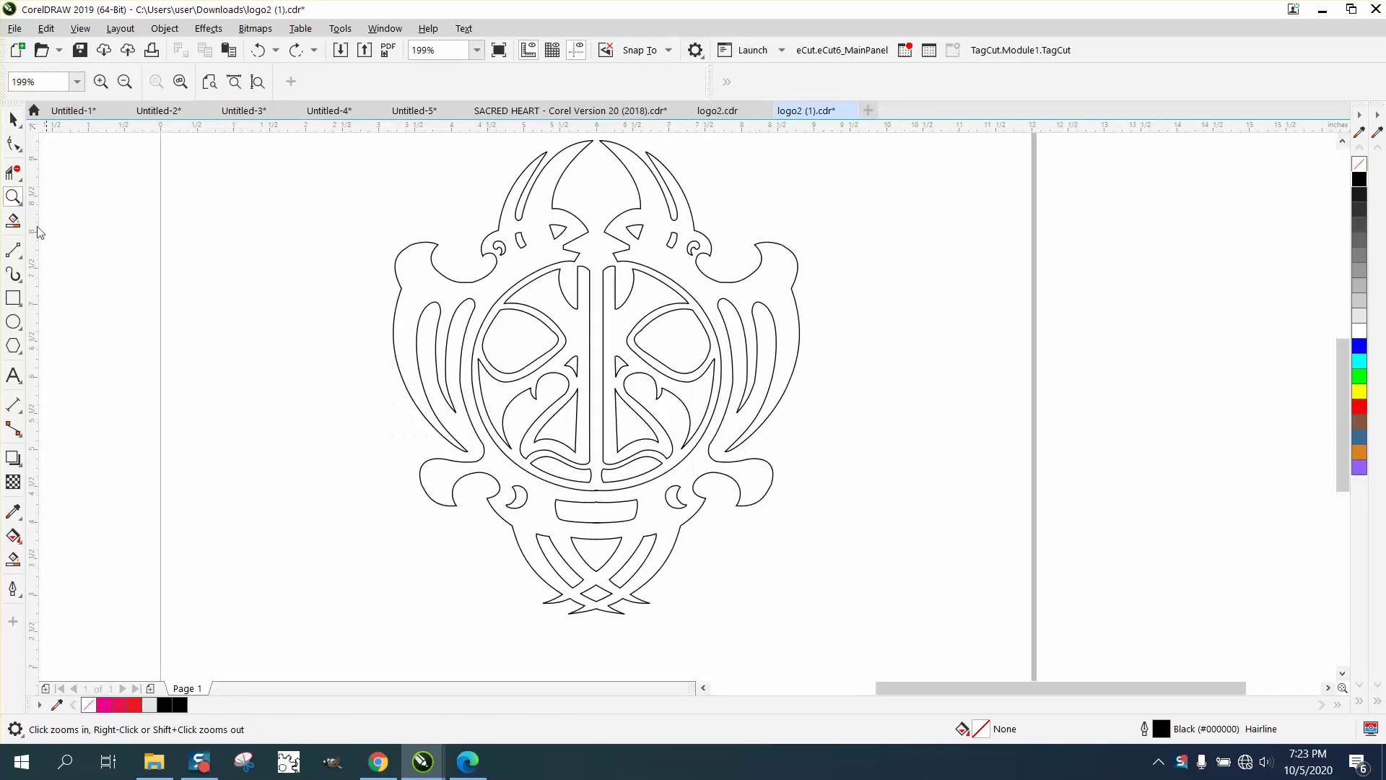
Step: Draw a vertical 2-point line down the mask's middle and centre it on the page
{"action": "left_click", "coordinate": [27, 264]}
{"action": "left_click", "coordinate": [66, 272]}
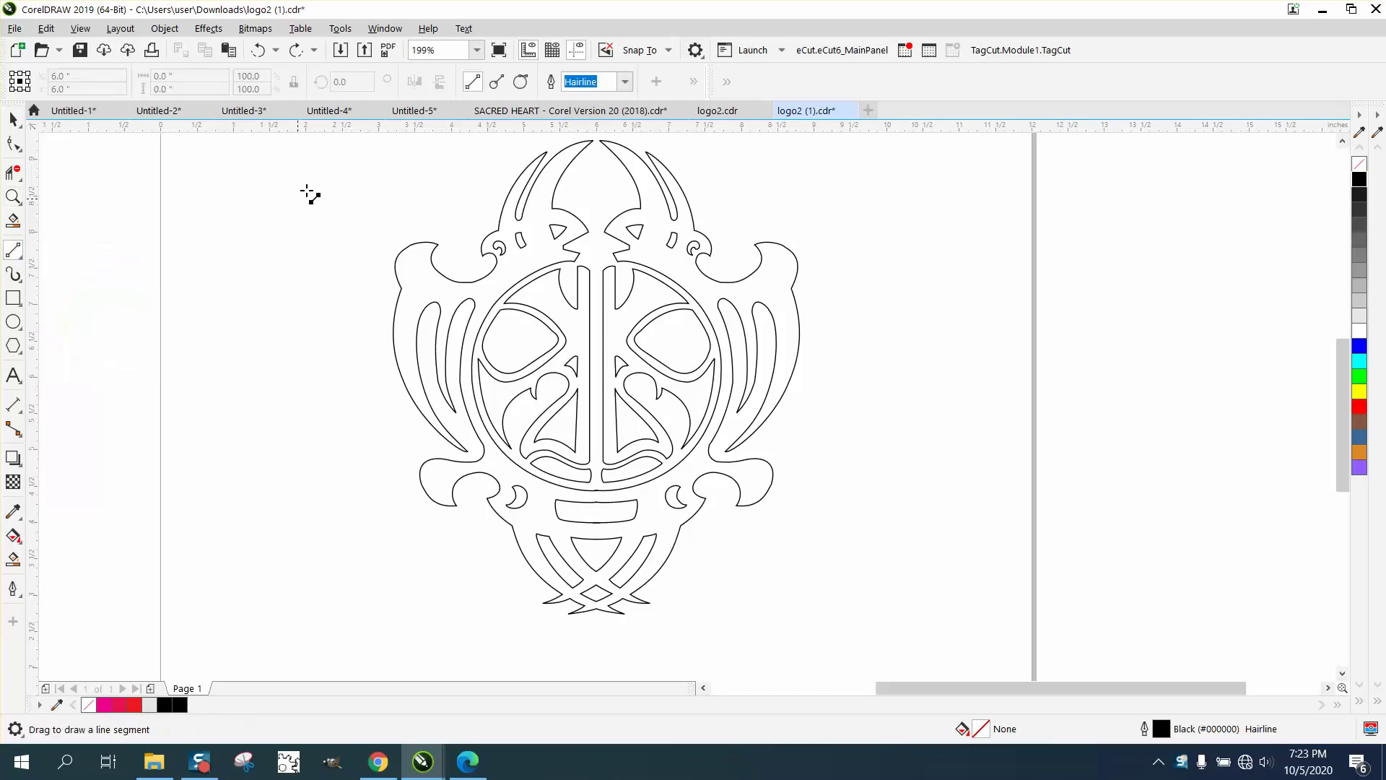
{"action": "left_click_drag", "start_coordinate": [315, 154], "coordinate": [336, 645]}
{"action": "key", "text": "p"}
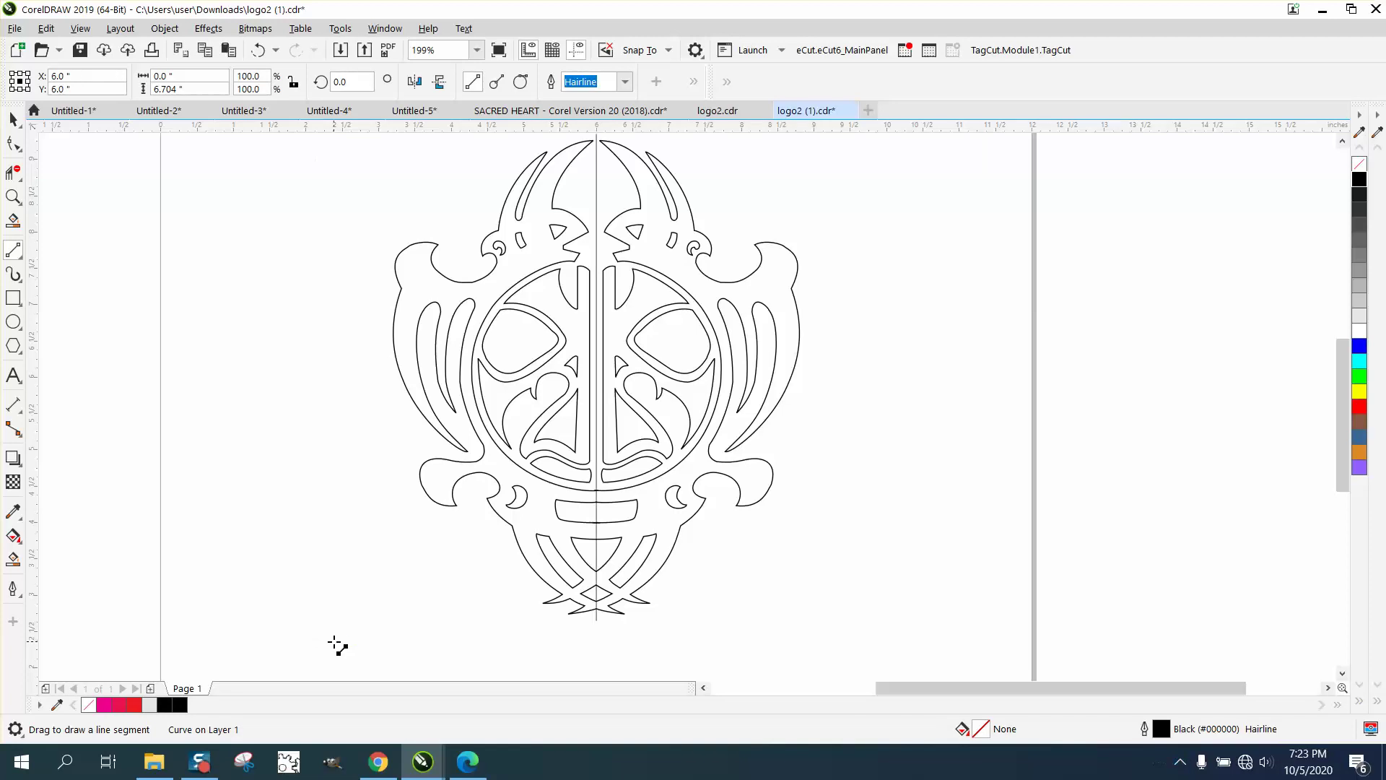
Step: Erase every segment right of the centre line, including the small diamond piece
{"action": "left_click", "coordinate": [11, 120]}
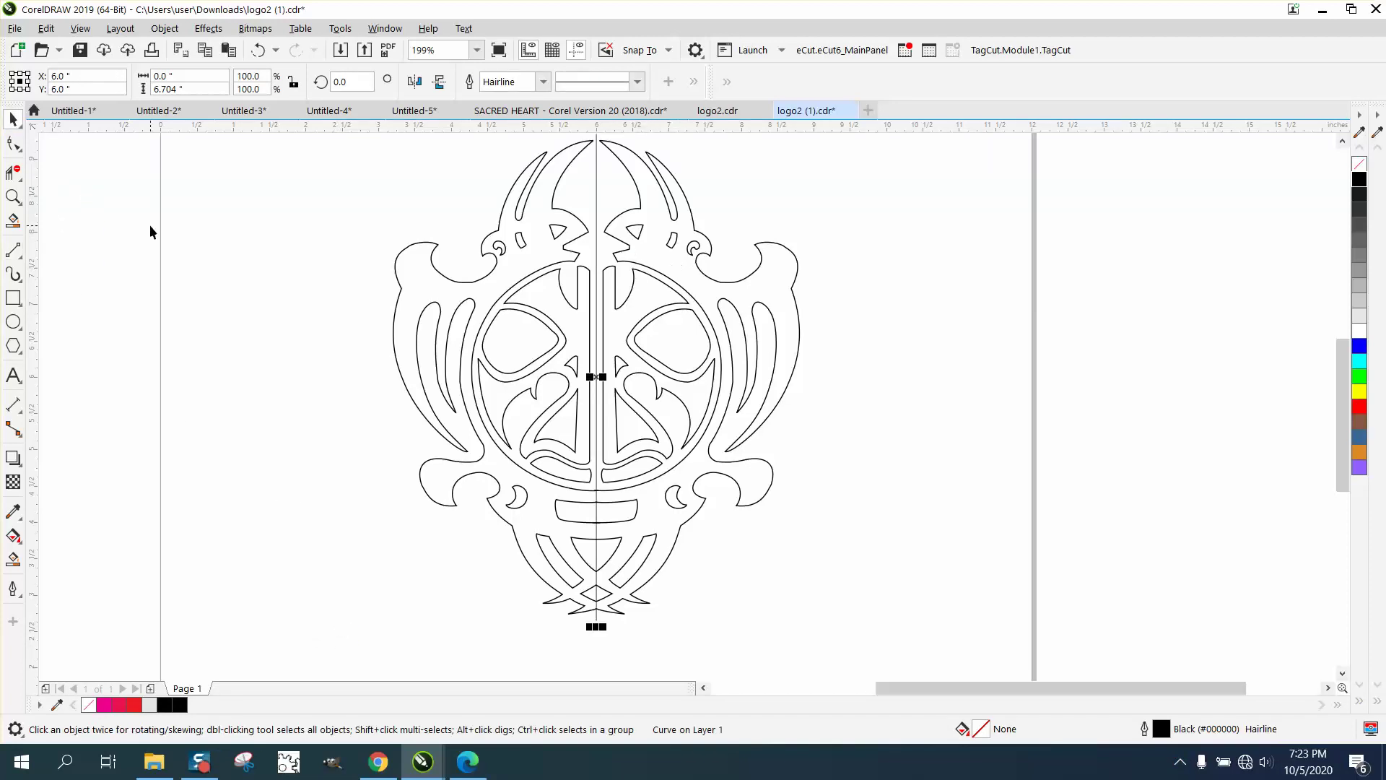
{"action": "left_click", "coordinate": [13, 172]}
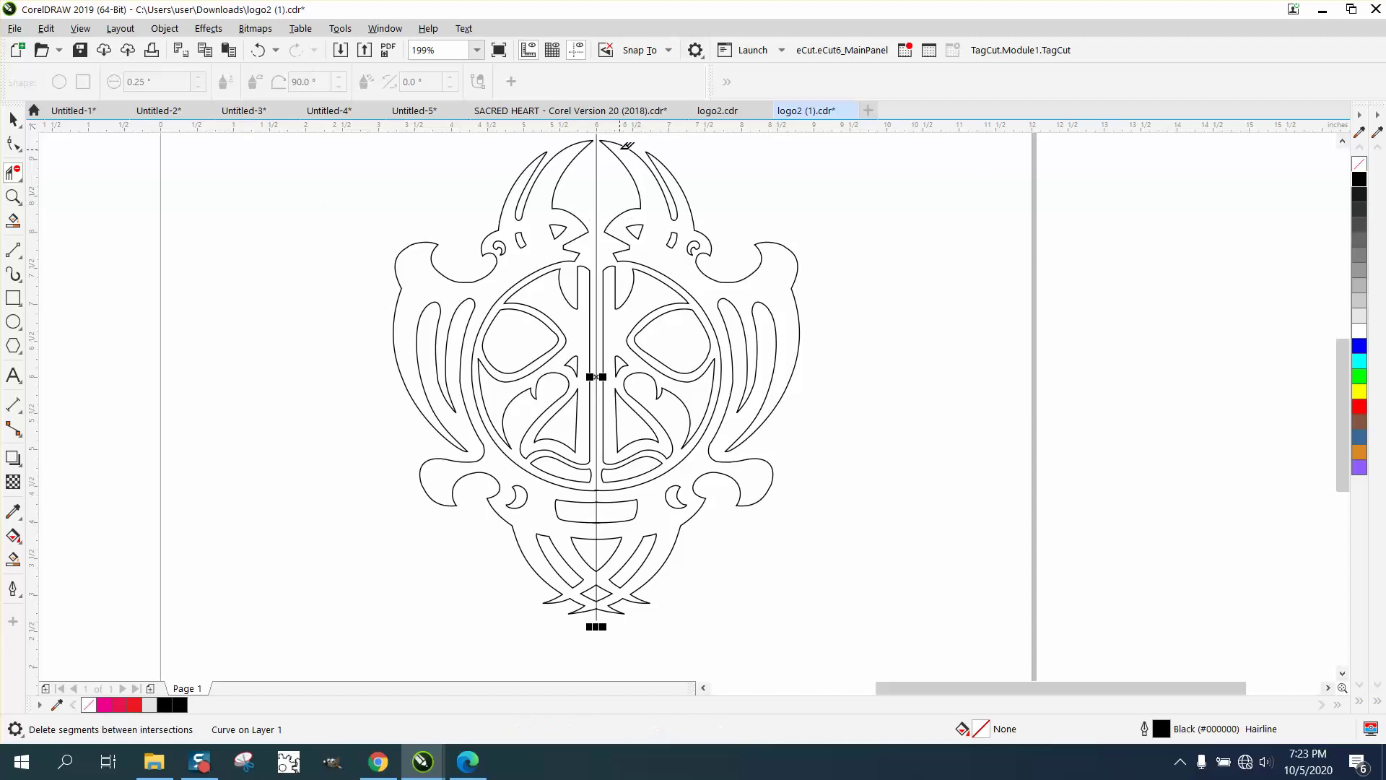
{"action": "left_click_drag", "start_coordinate": [614, 141], "coordinate": [625, 570]}
{"action": "left_click_drag", "start_coordinate": [875, 622], "coordinate": [864, 620]}
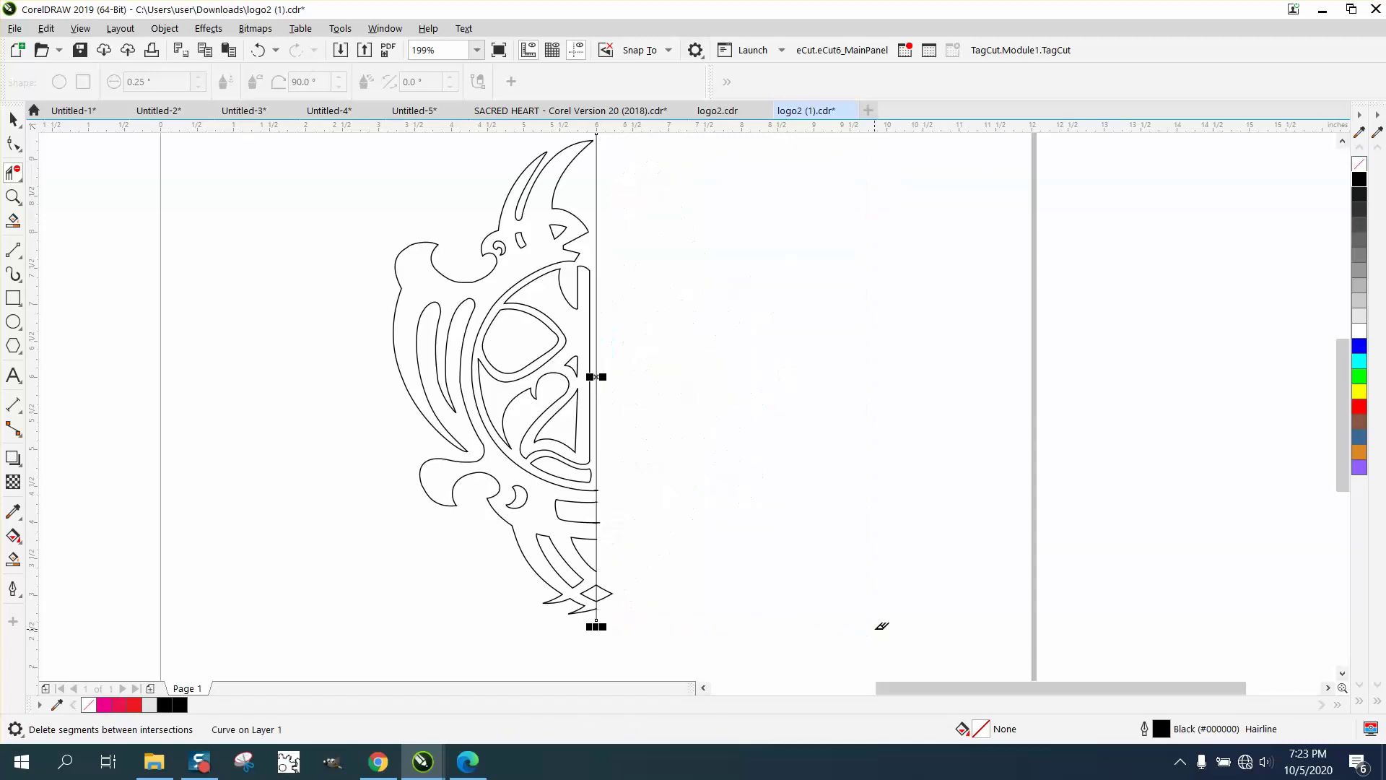
{"action": "left_click", "coordinate": [609, 587]}
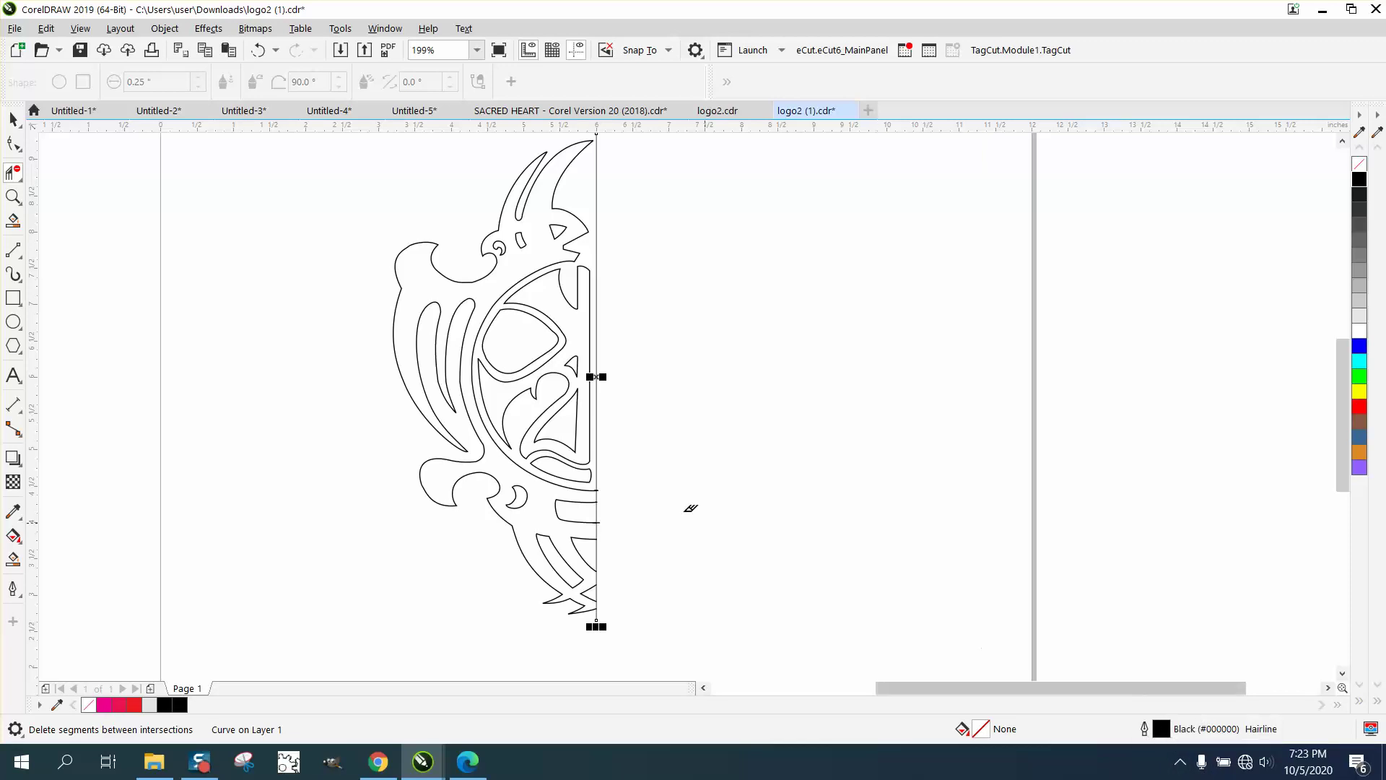
Step: Trim the top, middle and bottom curve stubs poking past the centre line
{"action": "left_click", "coordinate": [13, 197]}
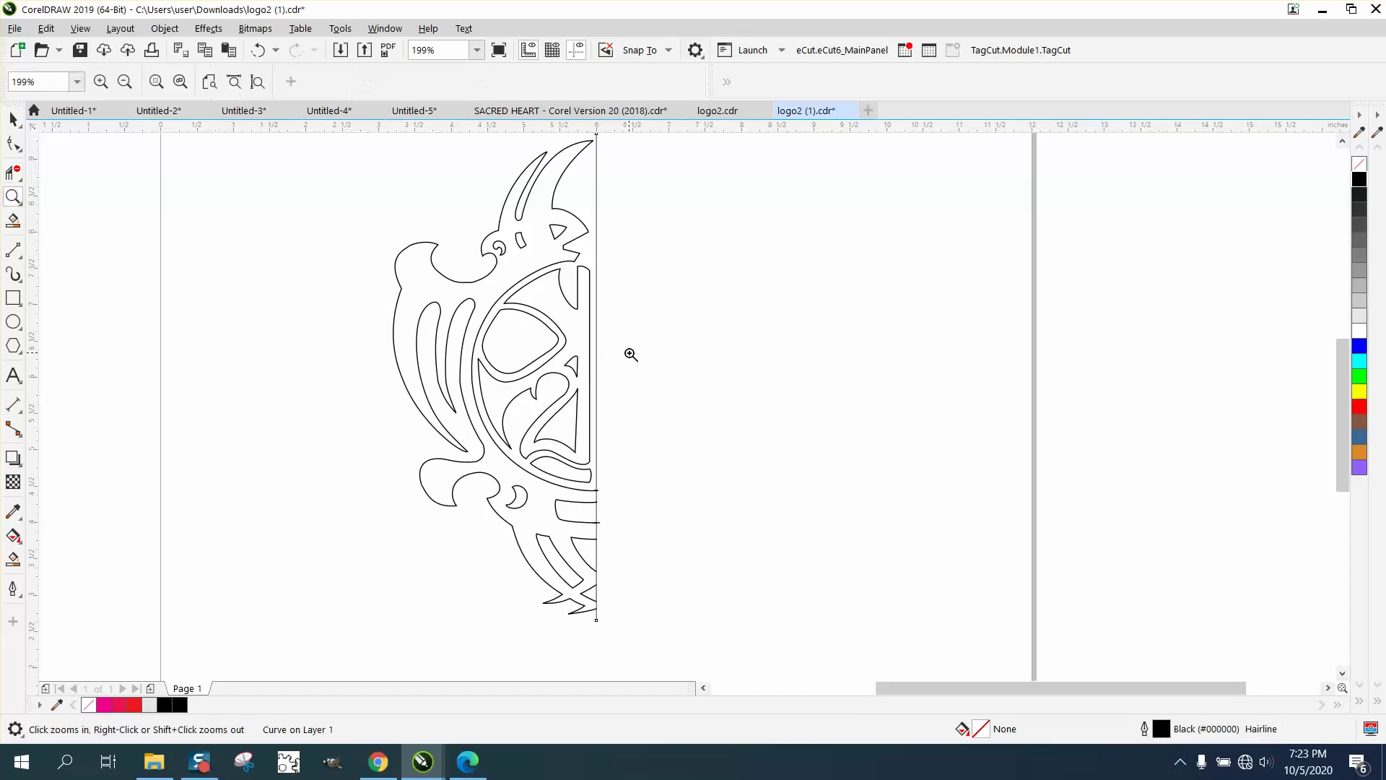
{"action": "left_click_drag", "start_coordinate": [585, 493], "coordinate": [651, 543]}
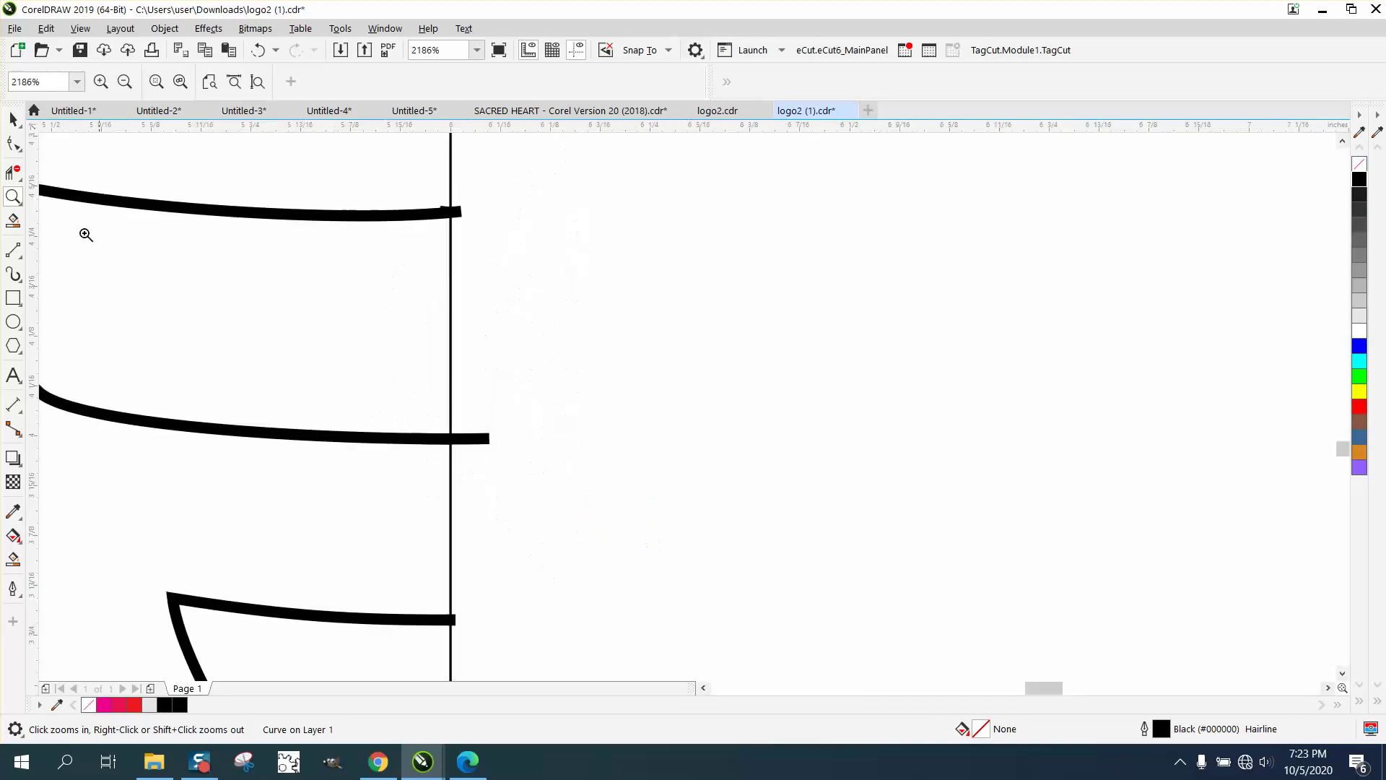
{"action": "left_click", "coordinate": [13, 171]}
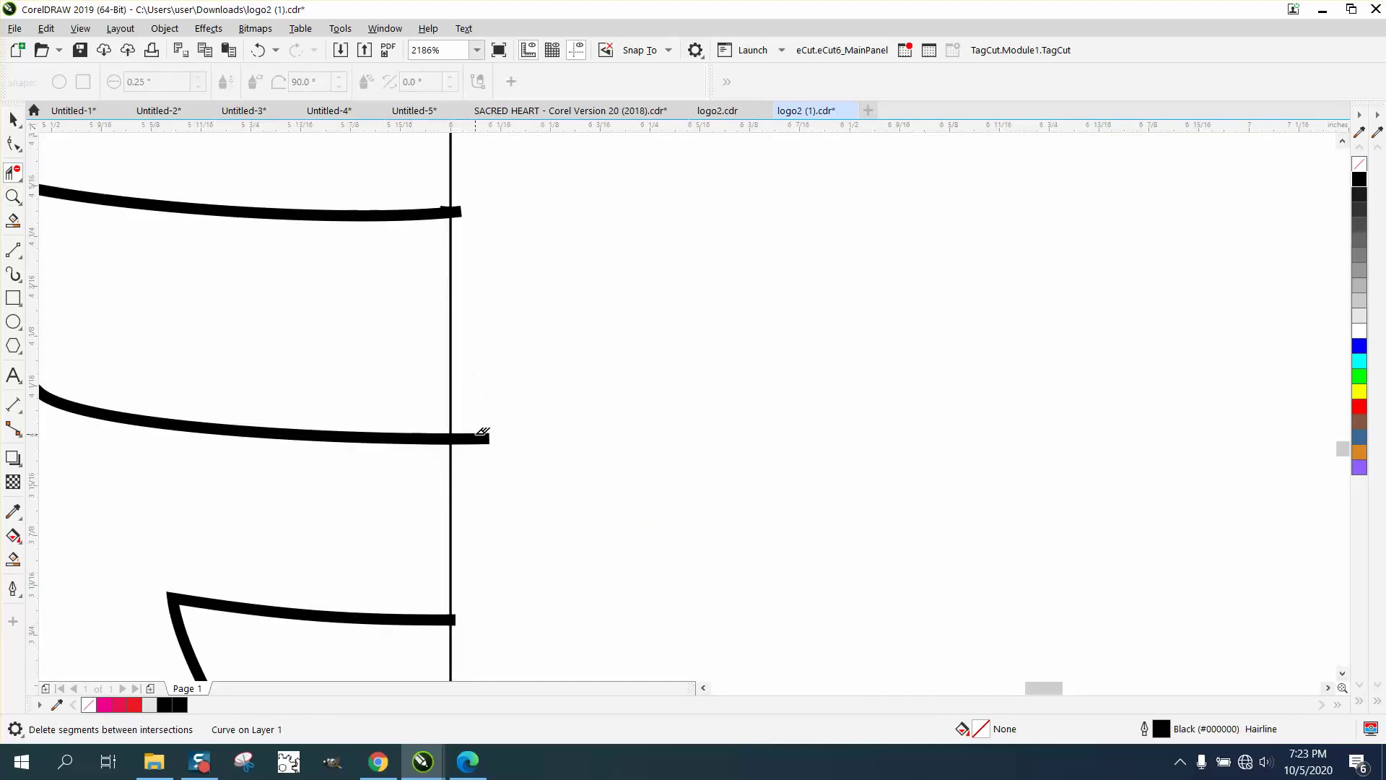
{"action": "left_click", "coordinate": [481, 434]}
{"action": "left_click", "coordinate": [459, 209]}
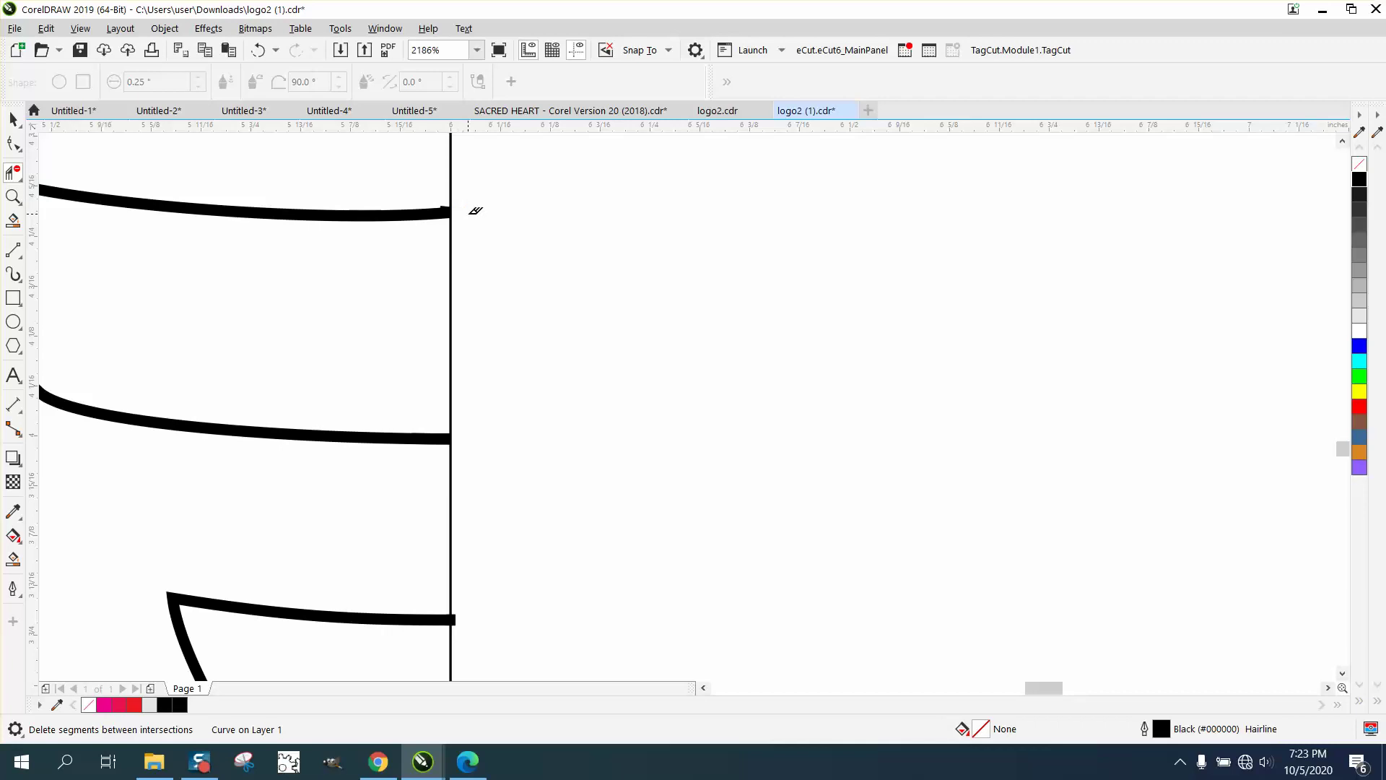
{"action": "left_click", "coordinate": [459, 613]}
Step: Trim the middle stroke's remaining tip beyond the centre line
{"action": "scroll", "coordinate": [485, 570], "scroll_direction": "down", "scroll_amount": 4}
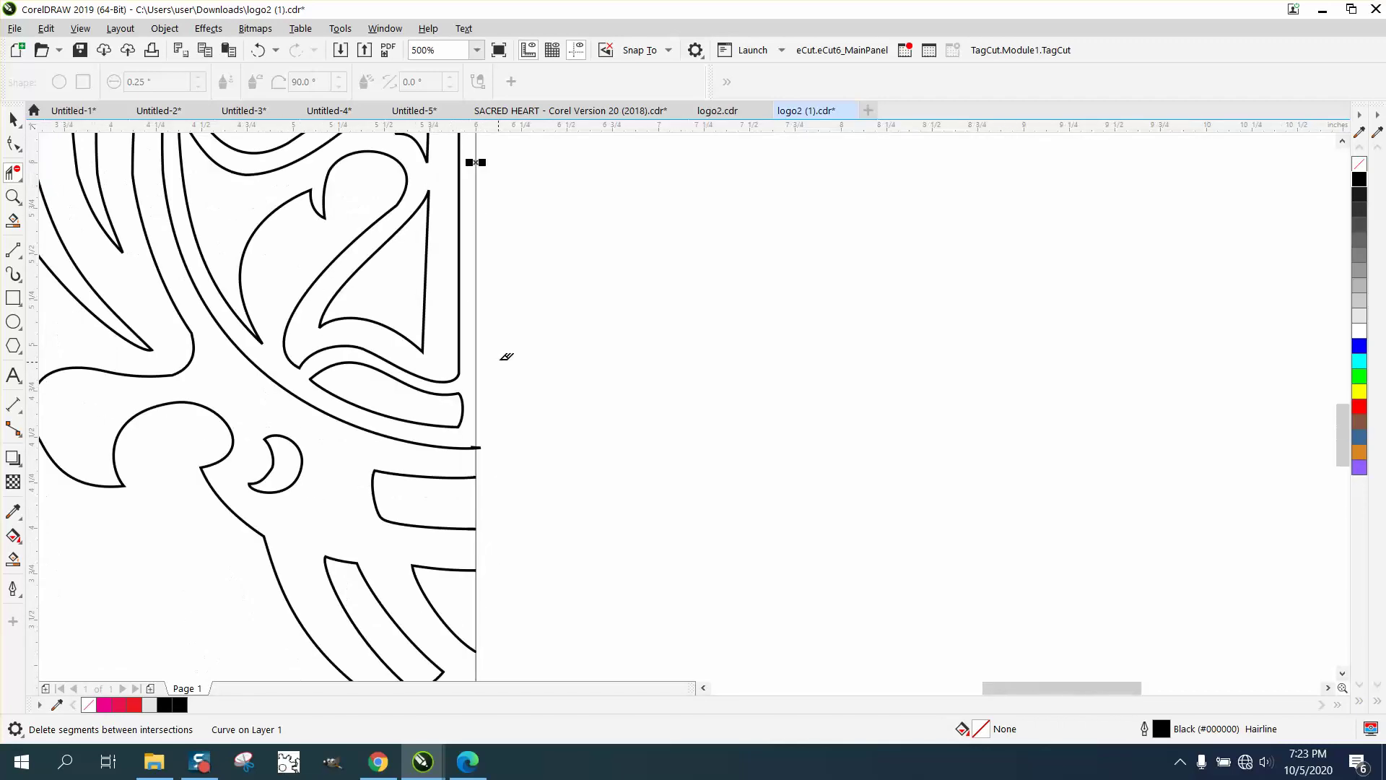
{"action": "scroll", "coordinate": [501, 507], "scroll_direction": "down", "scroll_amount": 2}
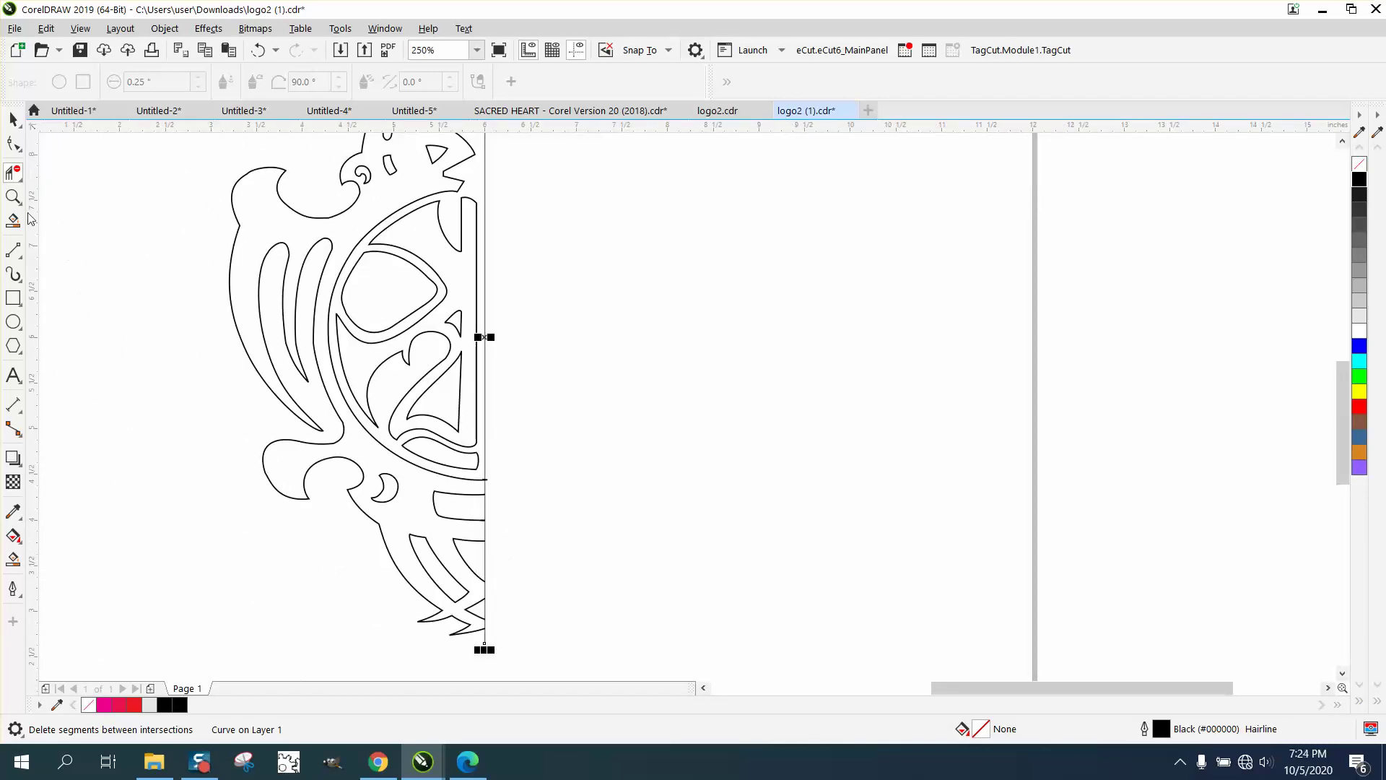
{"action": "left_click", "coordinate": [13, 195]}
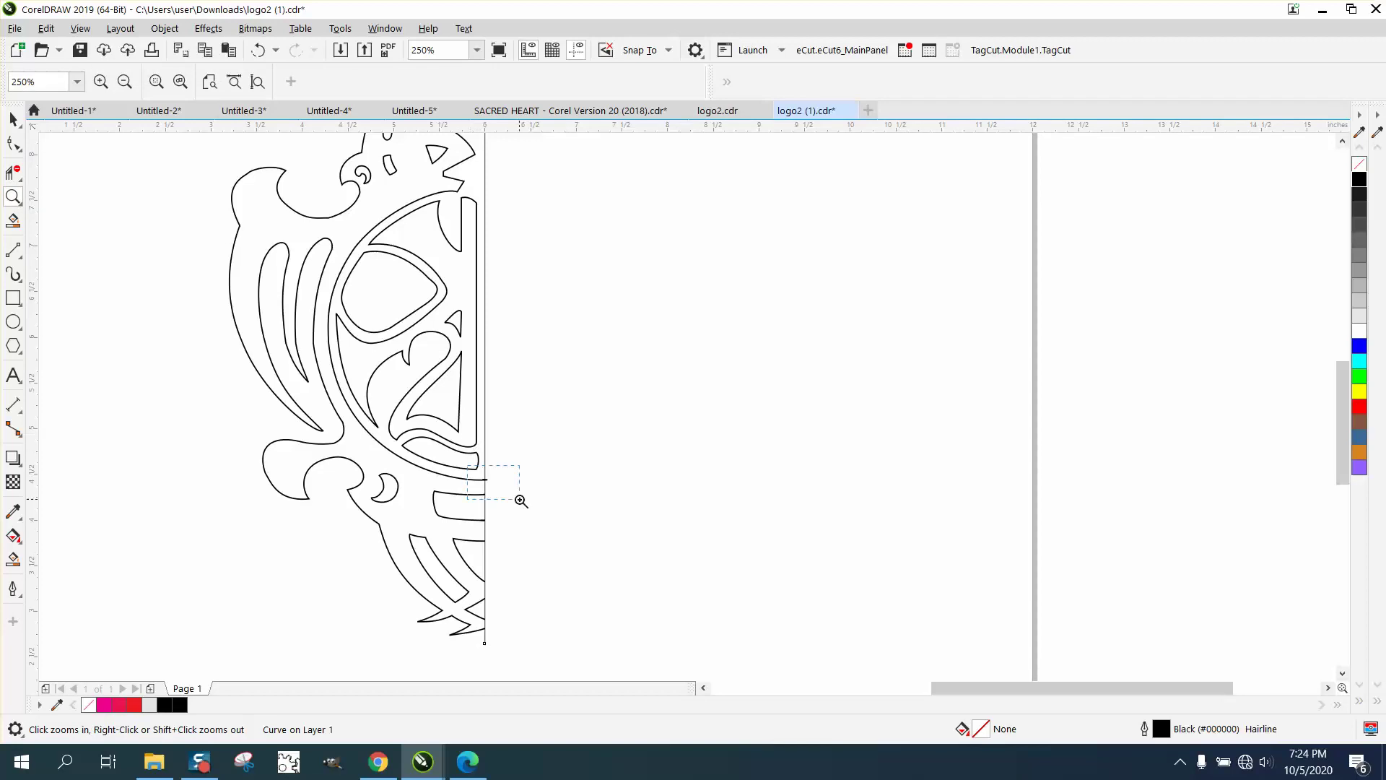
{"action": "left_click_drag", "start_coordinate": [469, 473], "coordinate": [521, 500]}
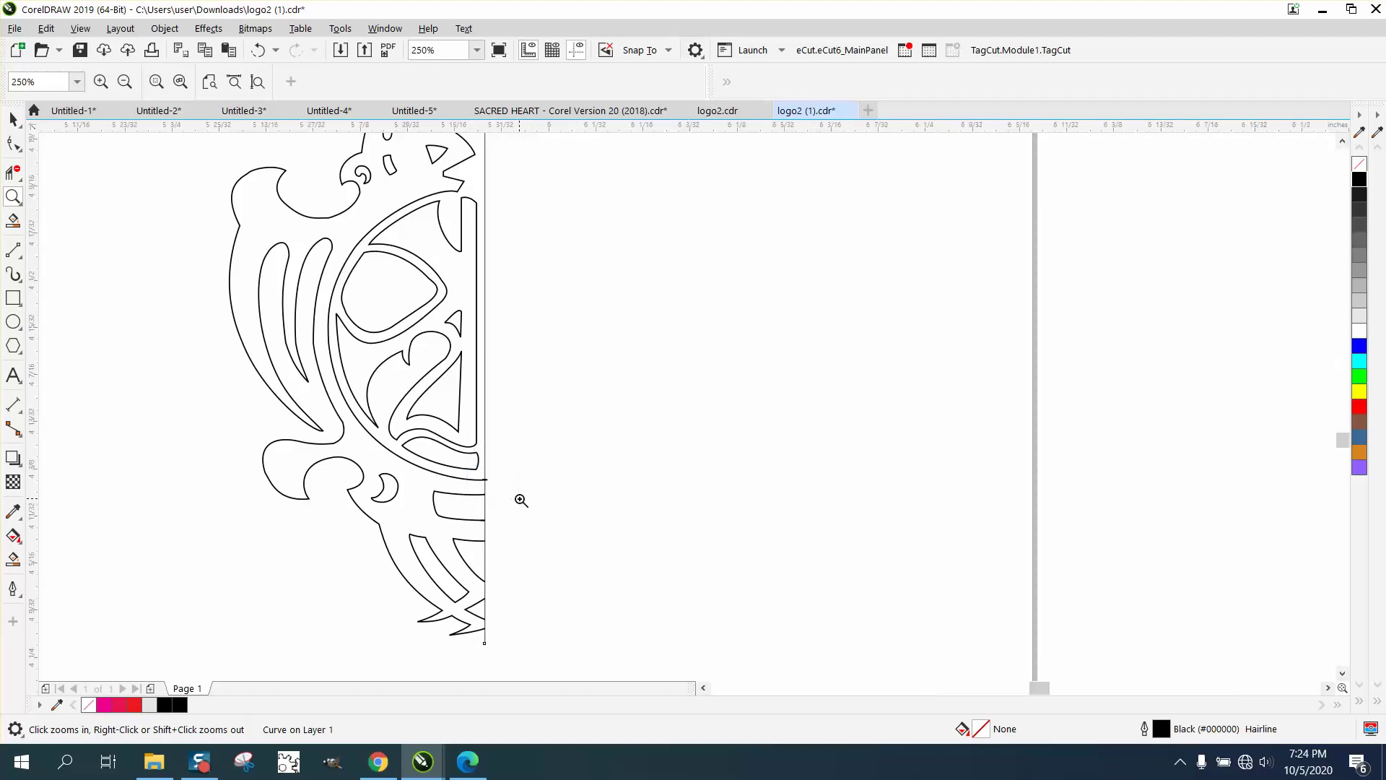
{"action": "left_click", "coordinate": [13, 172]}
{"action": "left_click", "coordinate": [589, 367]}
{"action": "left_click", "coordinate": [568, 364]}
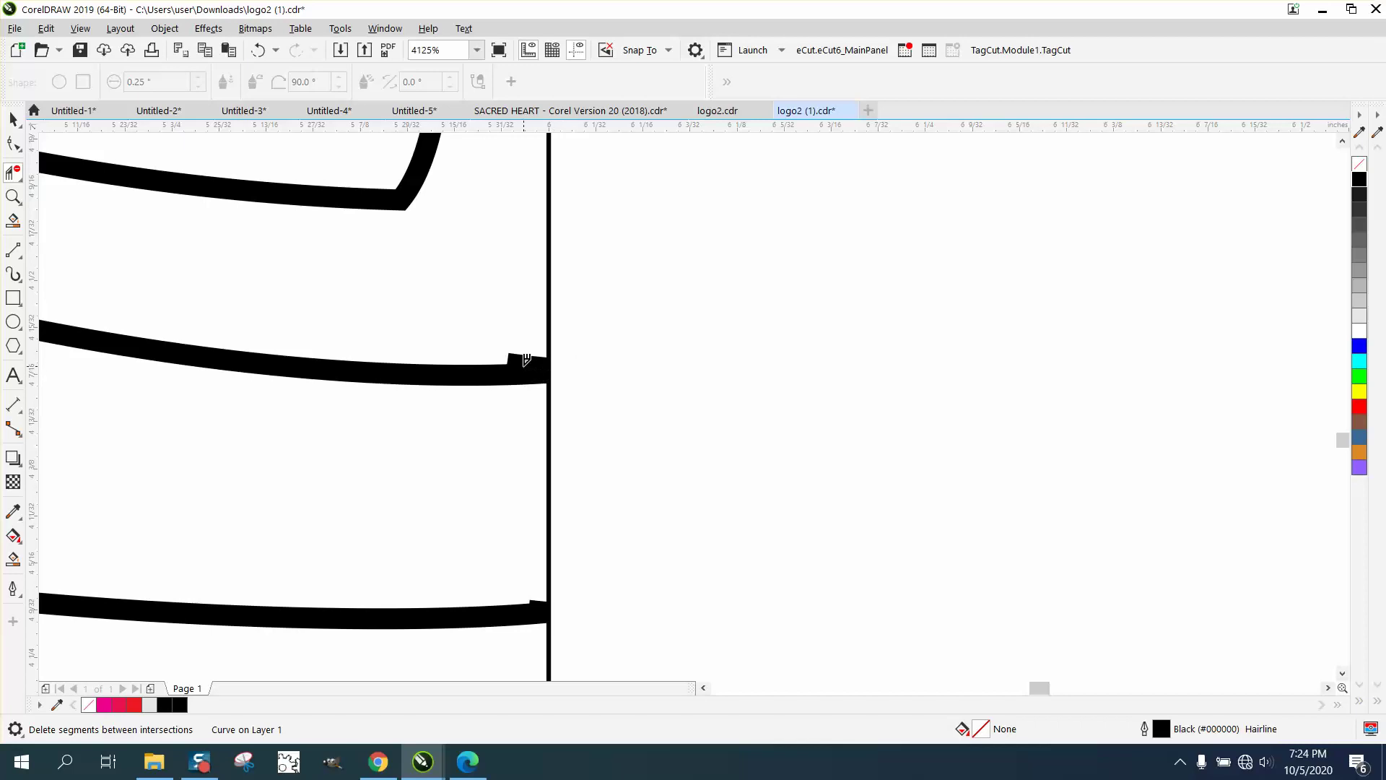
{"action": "left_click", "coordinate": [13, 143]}
{"action": "key", "text": "Escape"}
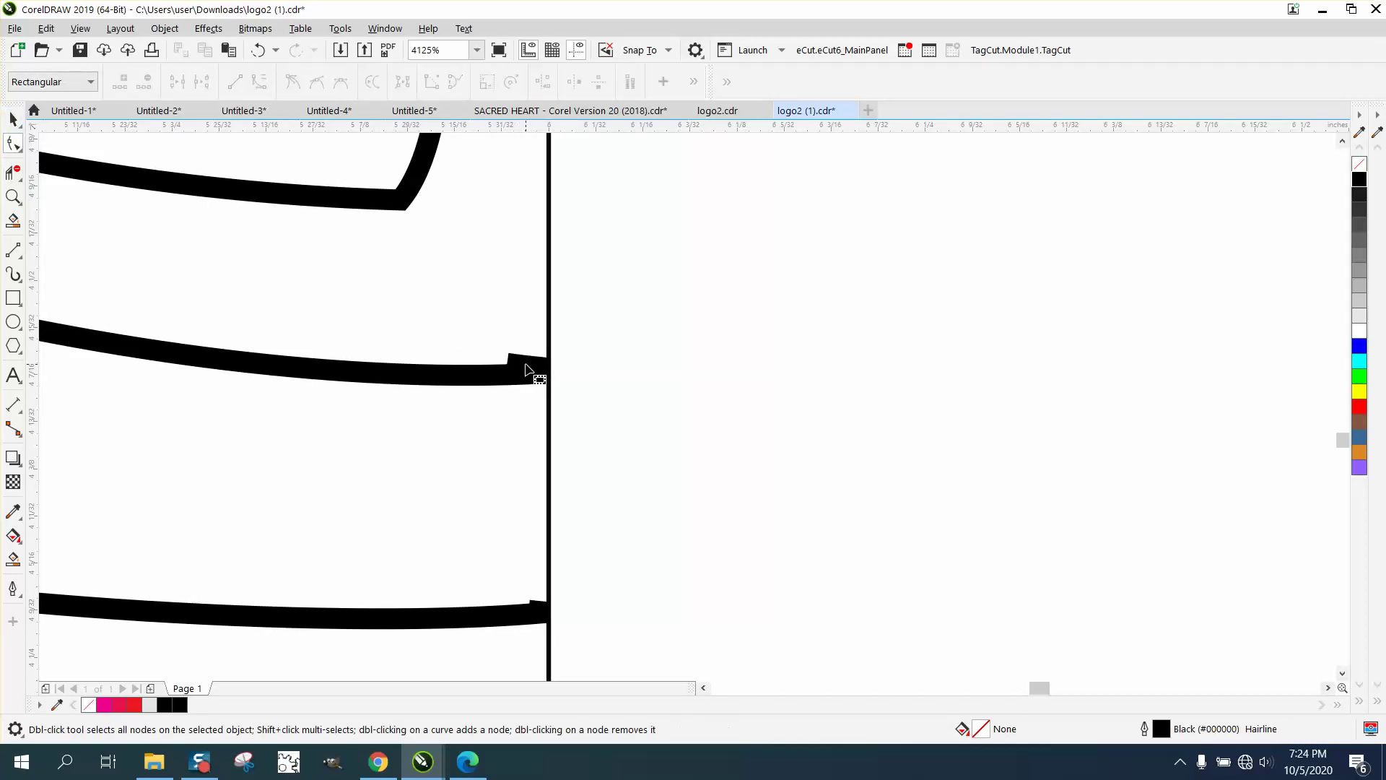
{"action": "left_click", "coordinate": [15, 116]}
{"action": "left_click", "coordinate": [180, 186]}
{"action": "left_click", "coordinate": [174, 34]}
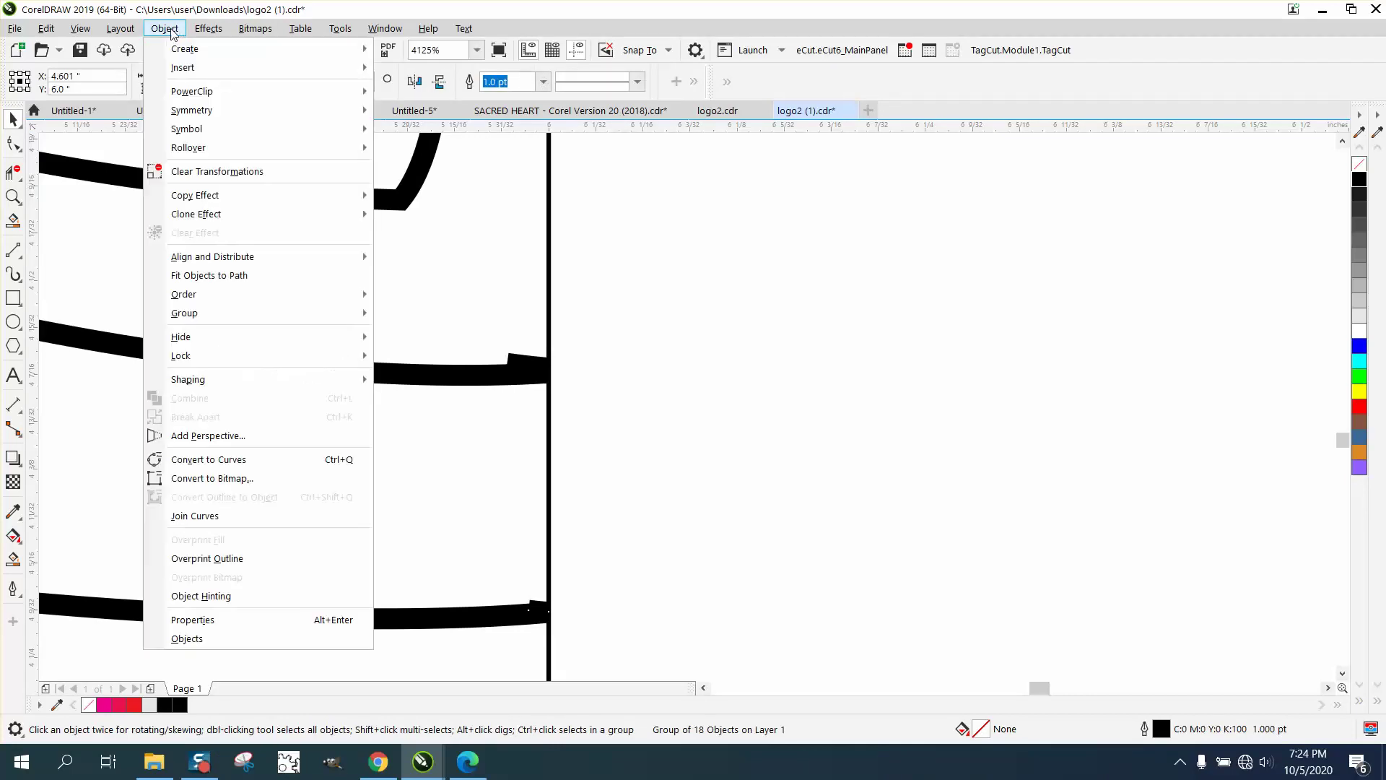
{"action": "mouse_move", "coordinate": [217, 316]}
{"action": "left_click", "coordinate": [401, 335]}
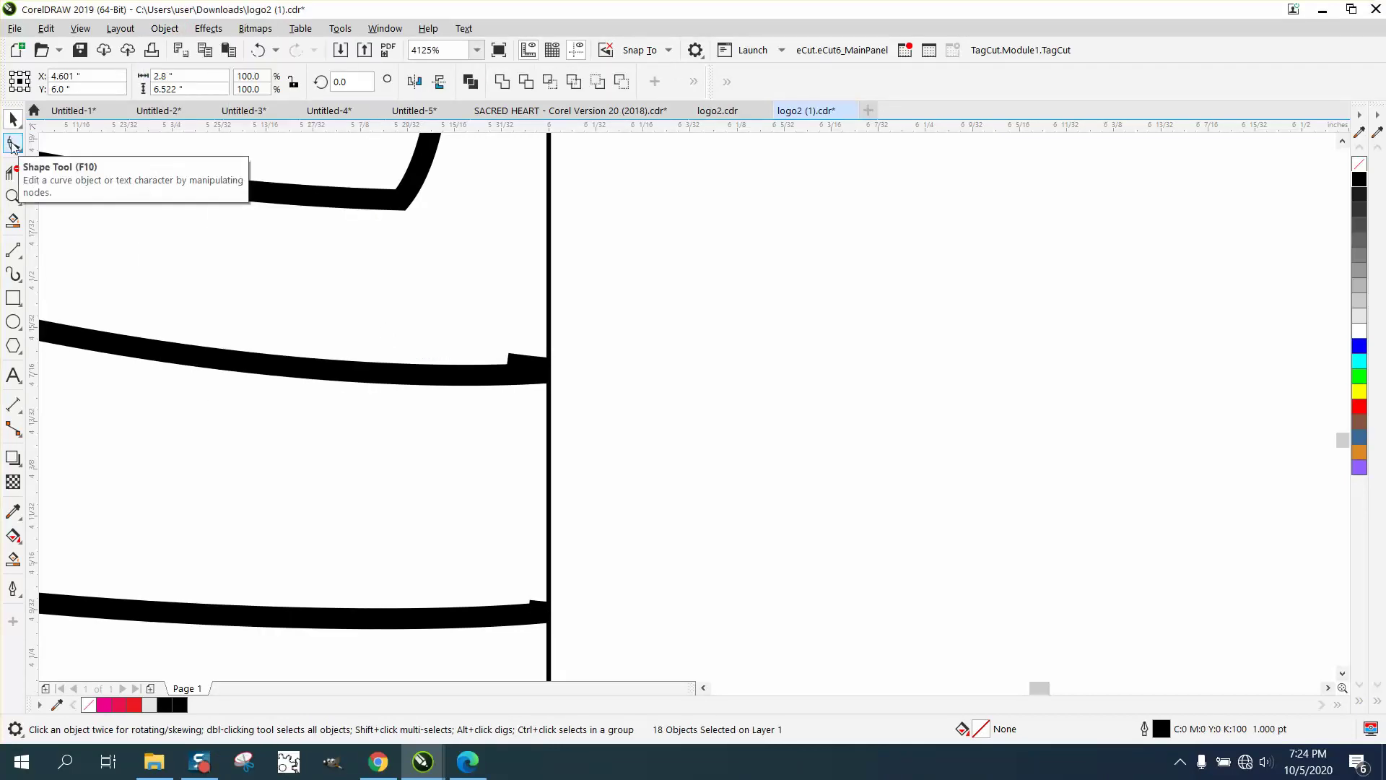
{"action": "left_click", "coordinate": [12, 144]}
{"action": "left_click_drag", "start_coordinate": [506, 364], "coordinate": [528, 380]}
{"action": "key", "text": "Delete"}
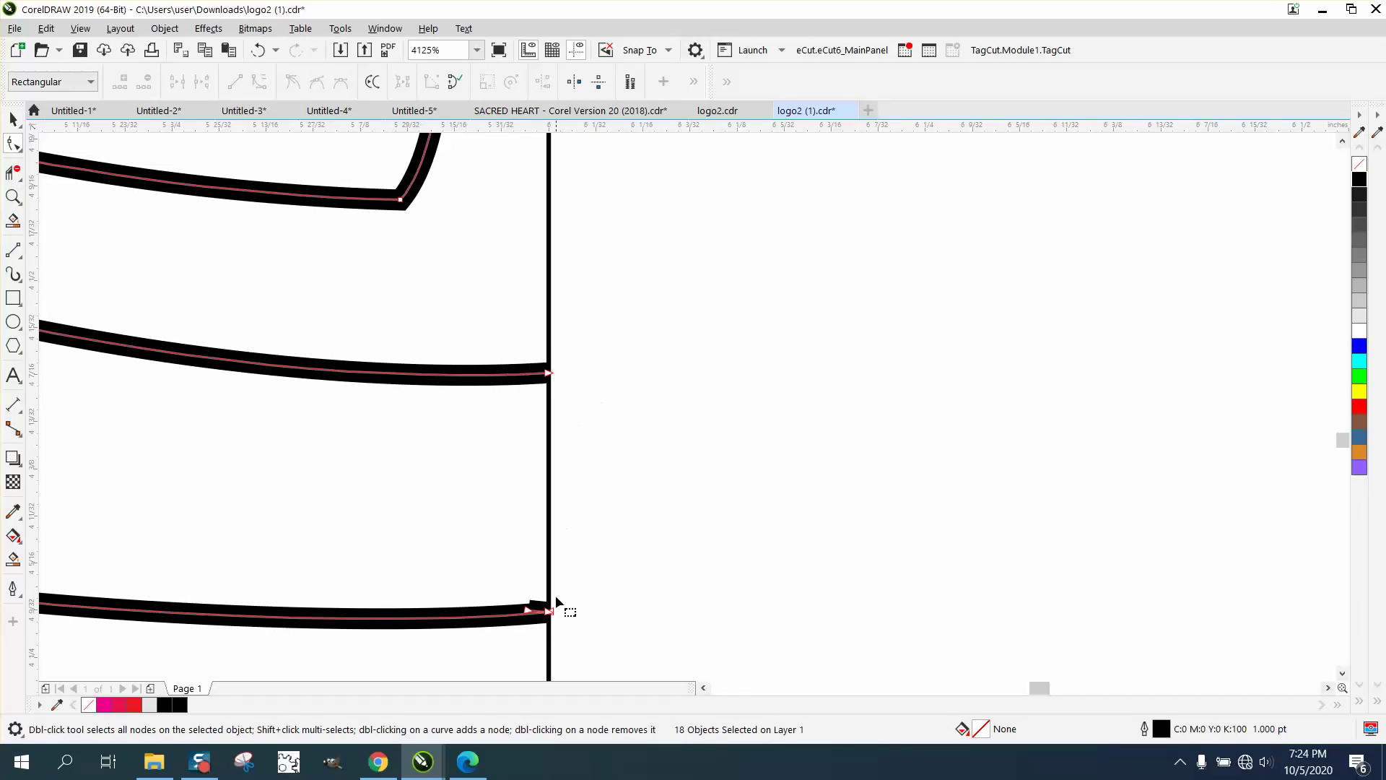
{"action": "scroll", "coordinate": [505, 447], "scroll_direction": "down", "scroll_amount": 3}
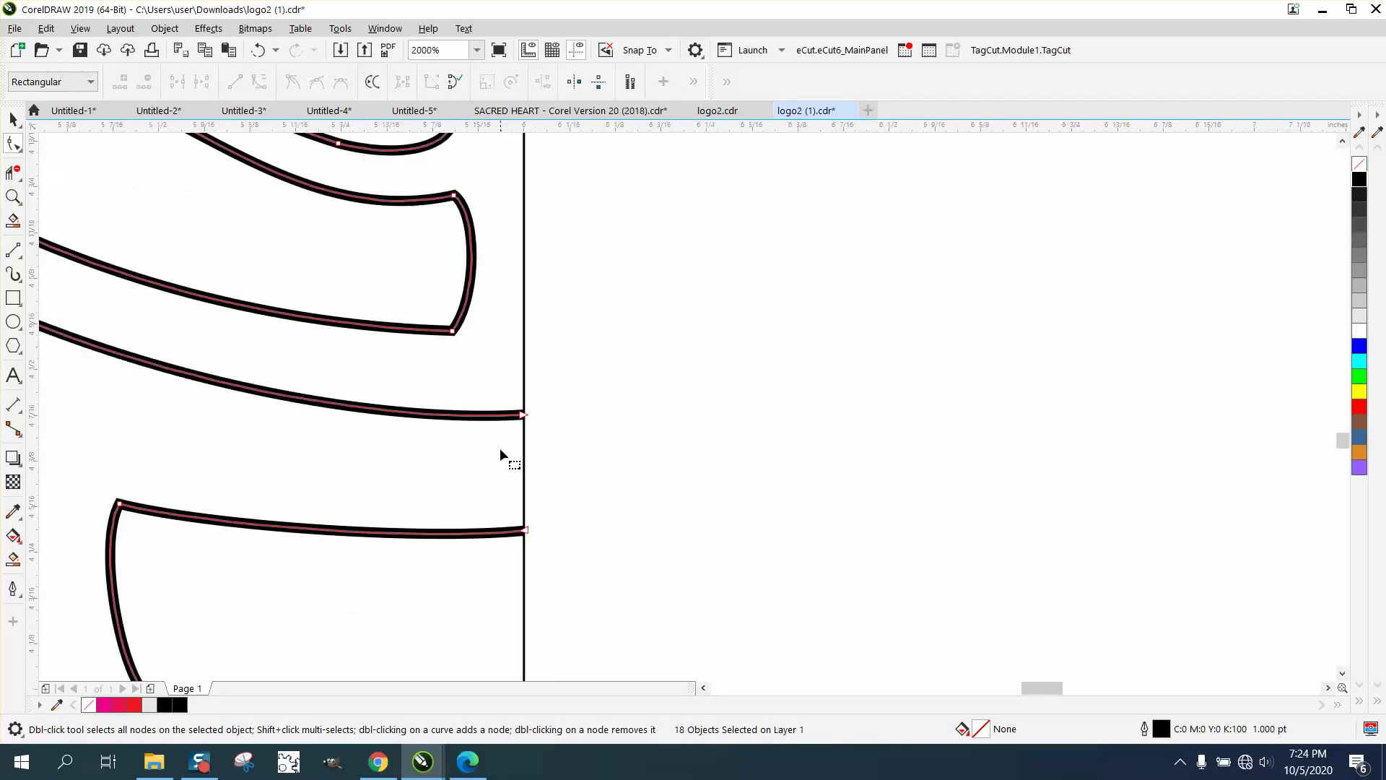
{"action": "scroll", "coordinate": [505, 442], "scroll_direction": "down", "scroll_amount": 2}
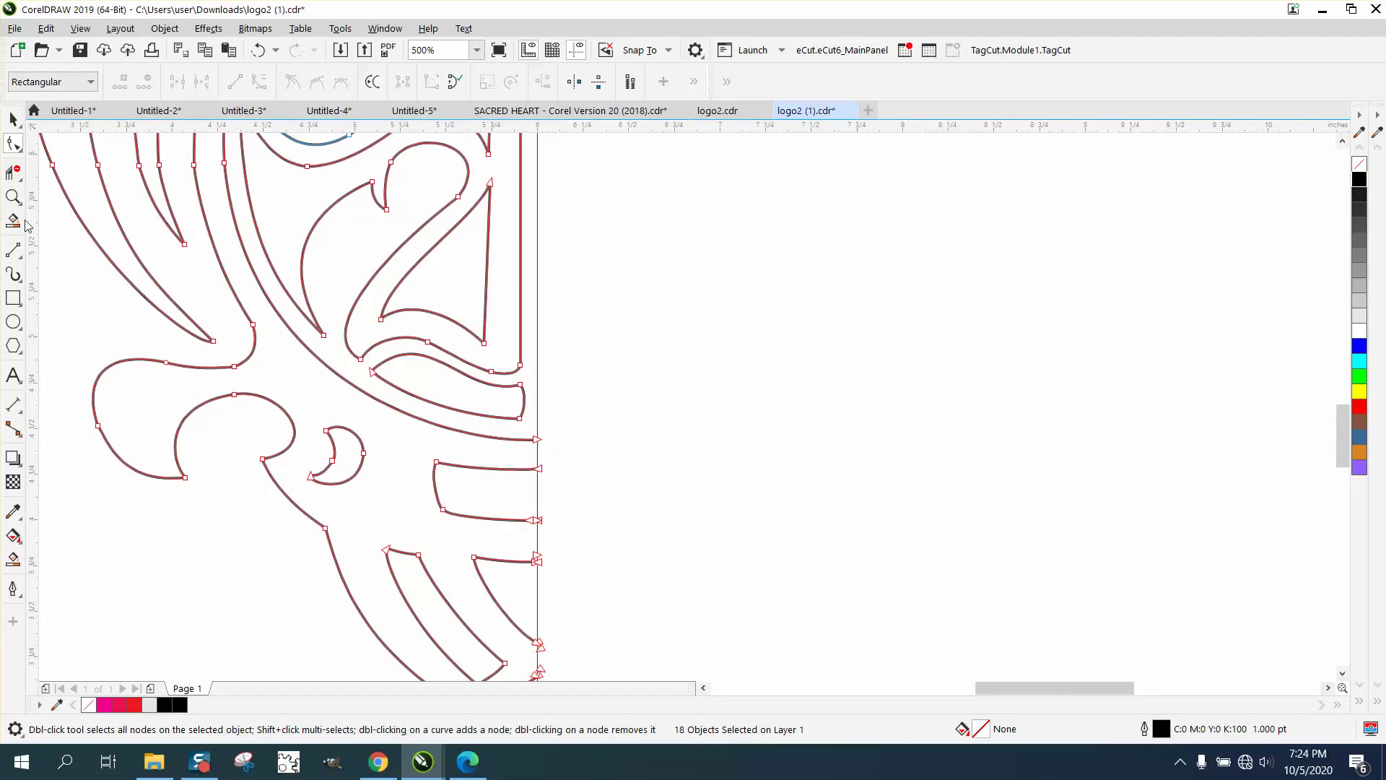
{"action": "left_click", "coordinate": [13, 196]}
{"action": "left_click_drag", "start_coordinate": [517, 535], "coordinate": [605, 586]}
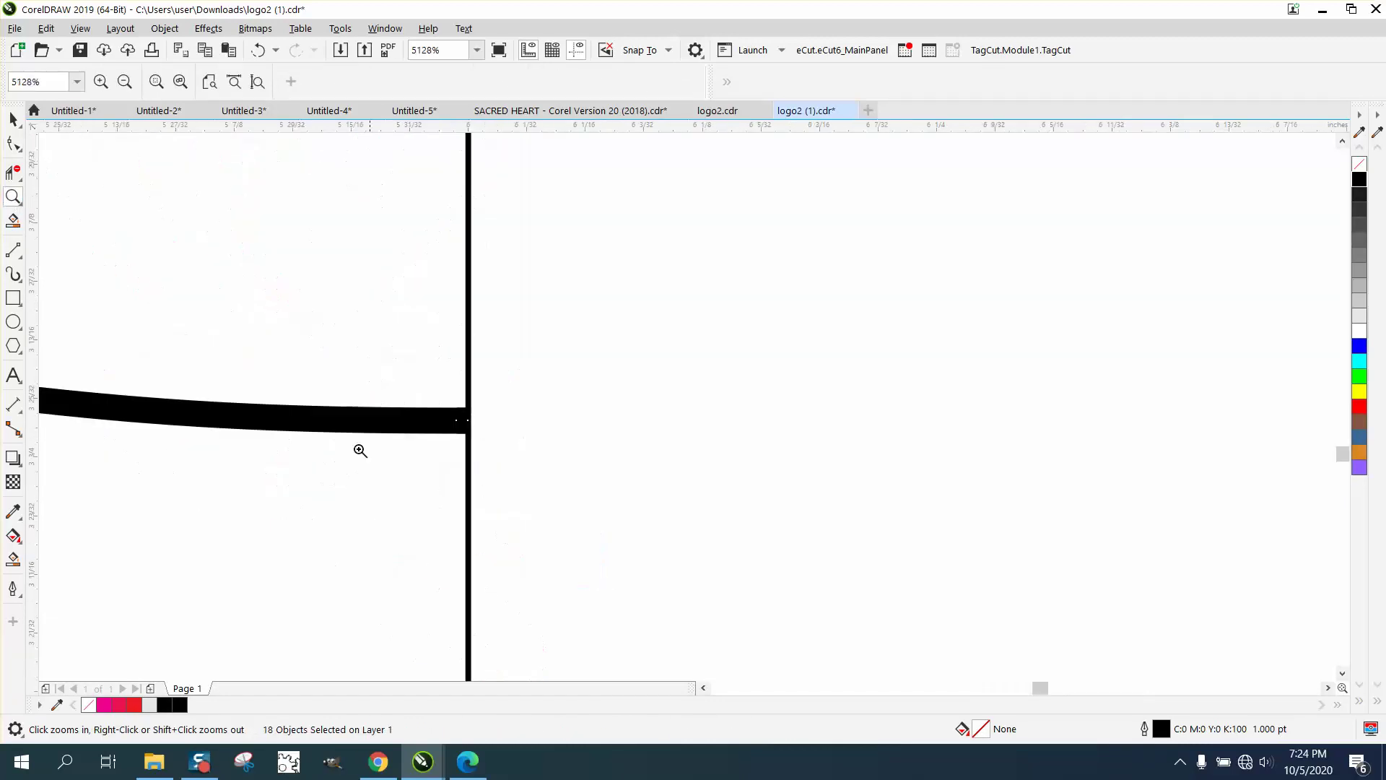
{"action": "left_click", "coordinate": [13, 142]}
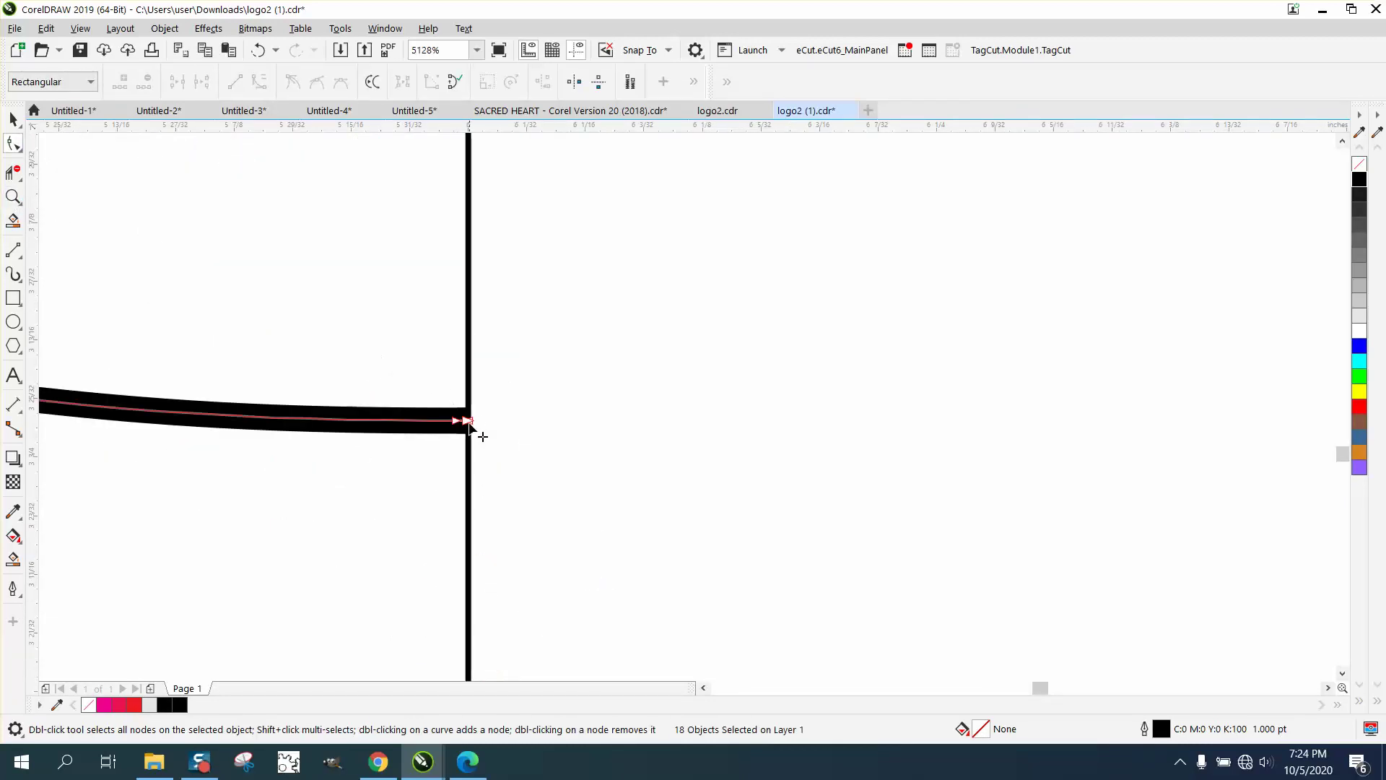
{"action": "left_click_drag", "start_coordinate": [456, 426], "coordinate": [454, 489]}
{"action": "key", "text": "ctrl+z"}
{"action": "scroll", "coordinate": [483, 425], "scroll_direction": "down", "scroll_amount": 2}
{"action": "scroll", "coordinate": [475, 430], "scroll_direction": "down", "scroll_amount": 3}
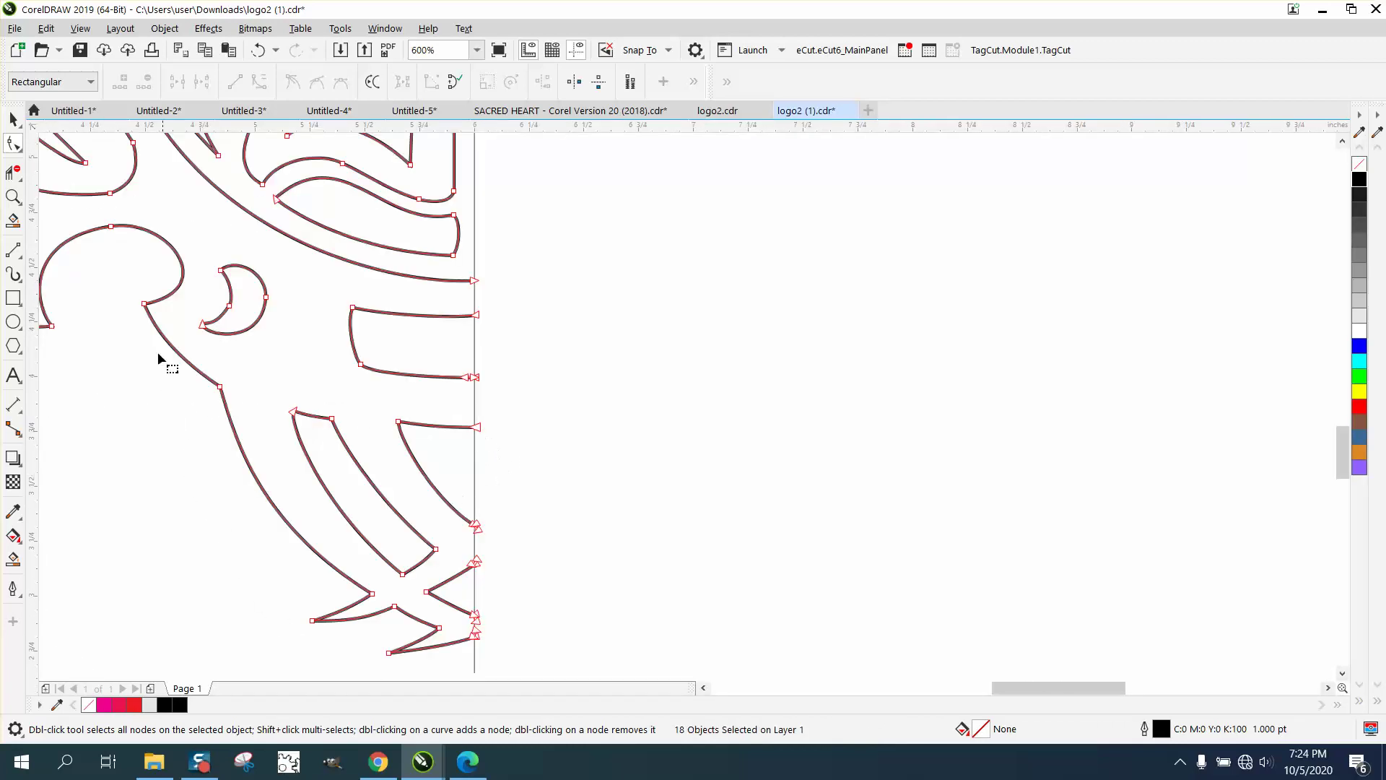
{"action": "left_click", "coordinate": [13, 201]}
{"action": "left_click_drag", "start_coordinate": [424, 486], "coordinate": [568, 612]}
{"action": "left_click", "coordinate": [15, 144]}
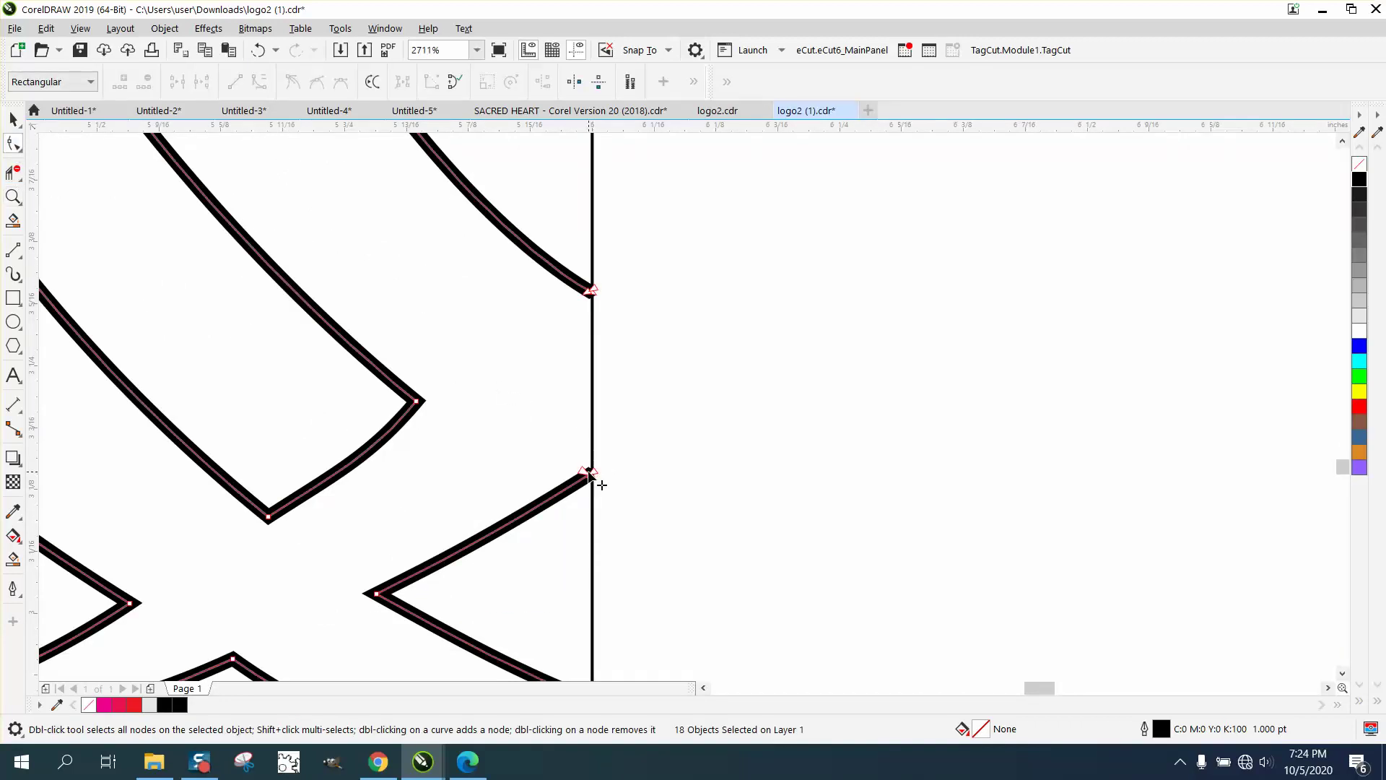
{"action": "left_click_drag", "start_coordinate": [596, 477], "coordinate": [619, 553]}
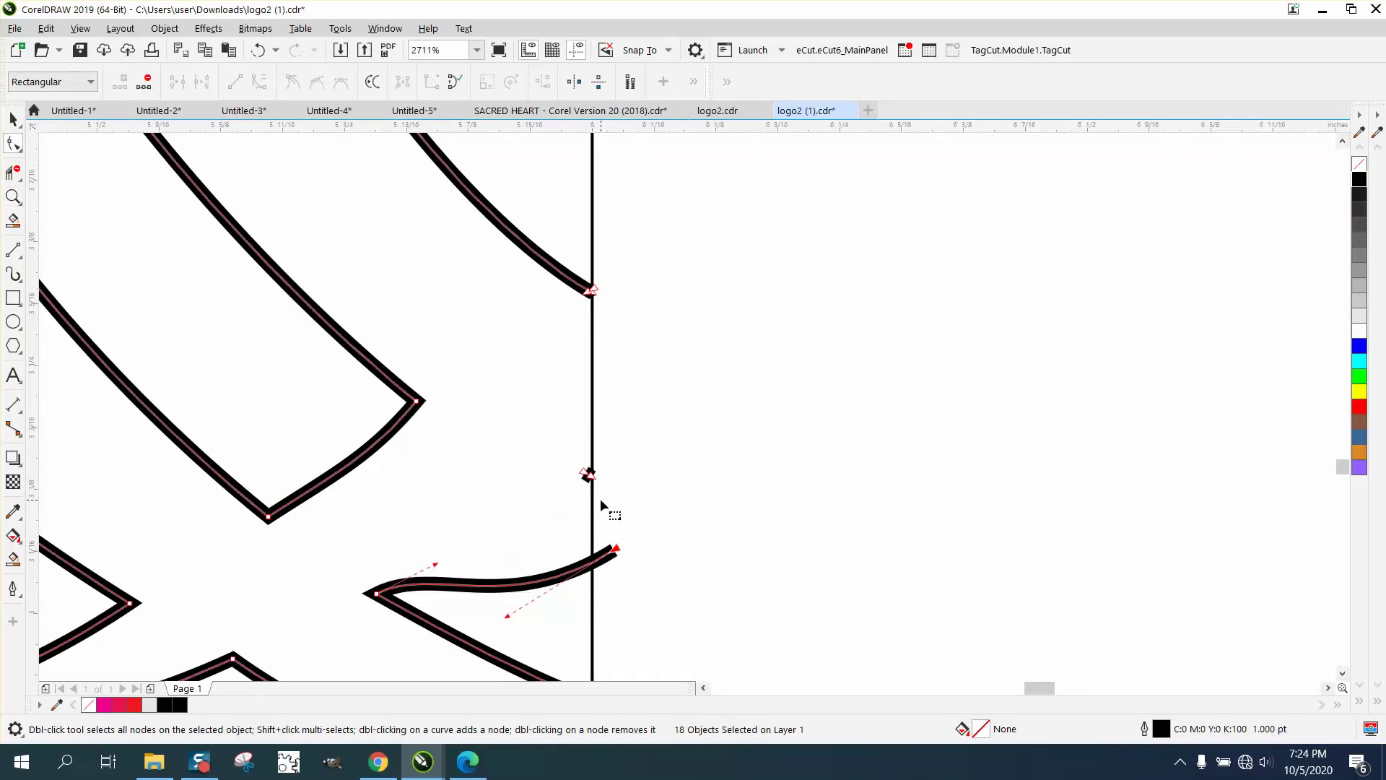
{"action": "left_click", "coordinate": [258, 50]}
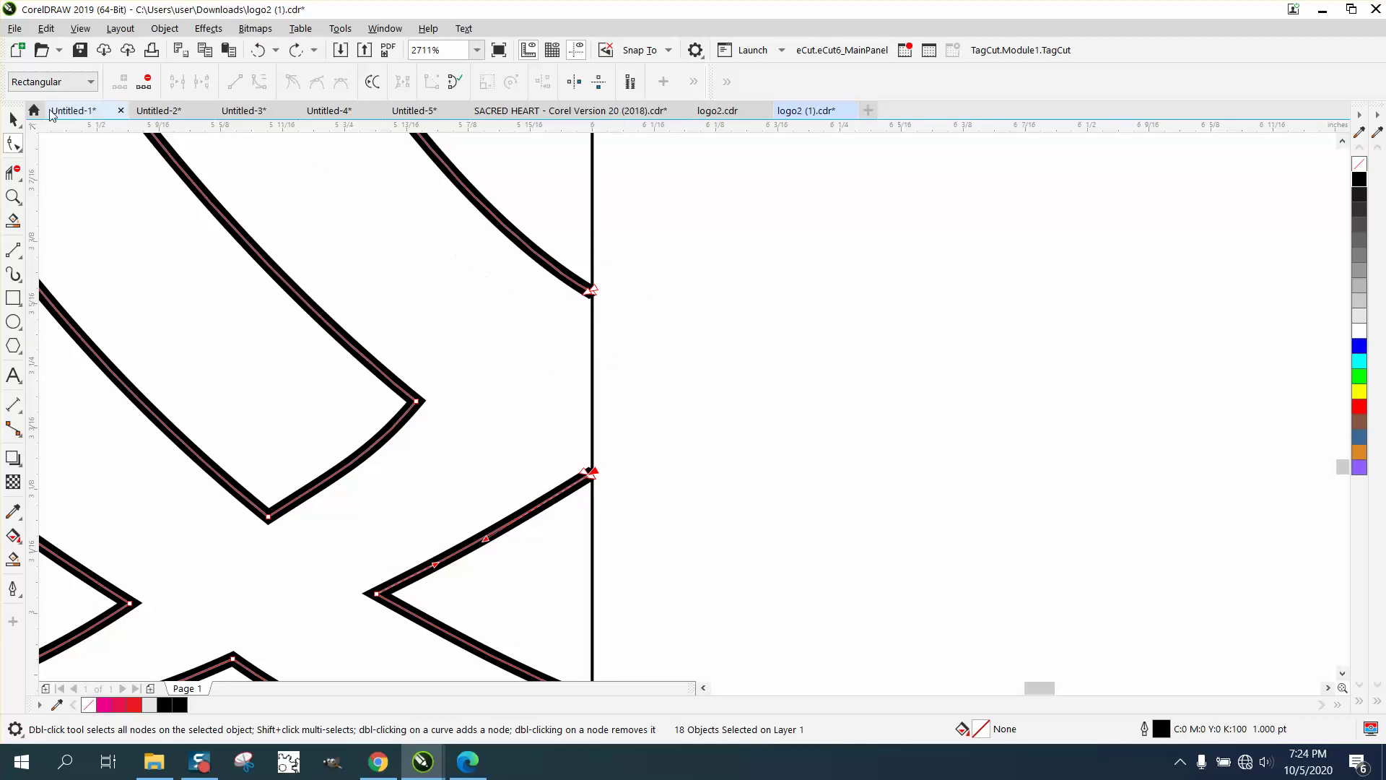
Step: Set the nudge distance to 0.125 inch
{"action": "left_click", "coordinate": [14, 119]}
{"action": "left_click", "coordinate": [798, 236]}
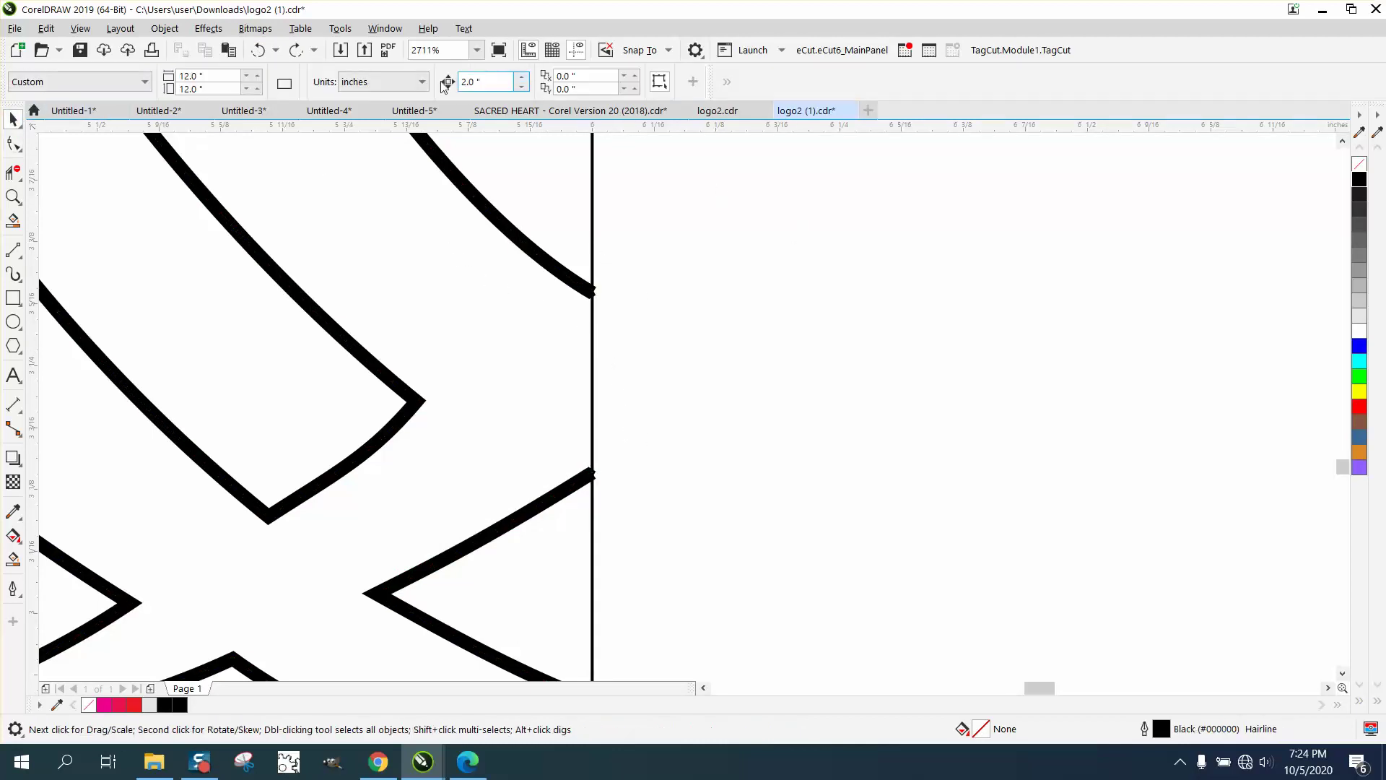
{"action": "left_click", "coordinate": [480, 81]}
{"action": "type", "text": ".1225"}
{"action": "key", "text": "BackSpace"}
{"action": "key", "text": "BackSpace"}
{"action": "type", "text": "5"}
{"action": "key", "text": "Return"}
Step: Delete the stray segment at the first centre-line joint
{"action": "left_click", "coordinate": [13, 143]}
{"action": "left_click", "coordinate": [589, 477]}
{"action": "left_click", "coordinate": [589, 473]}
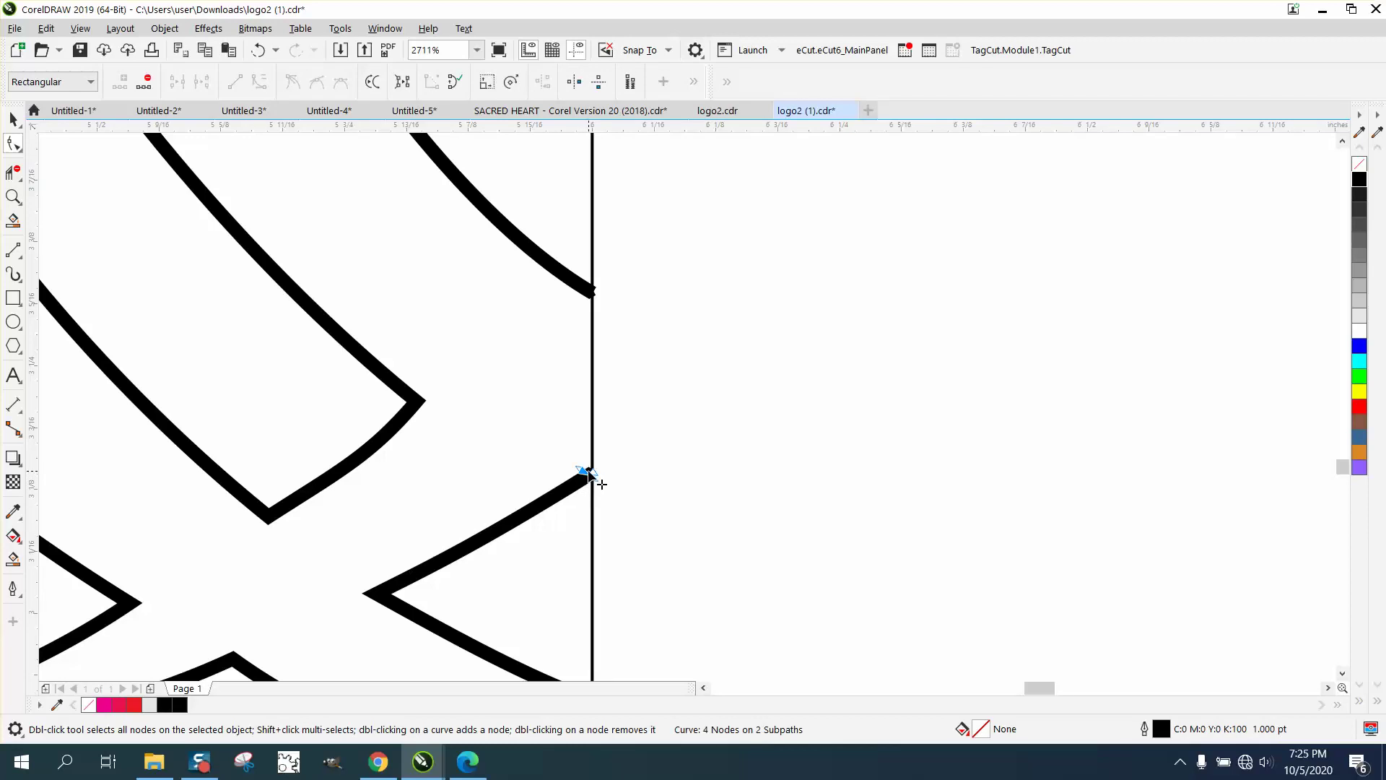
{"action": "key", "text": "Down"}
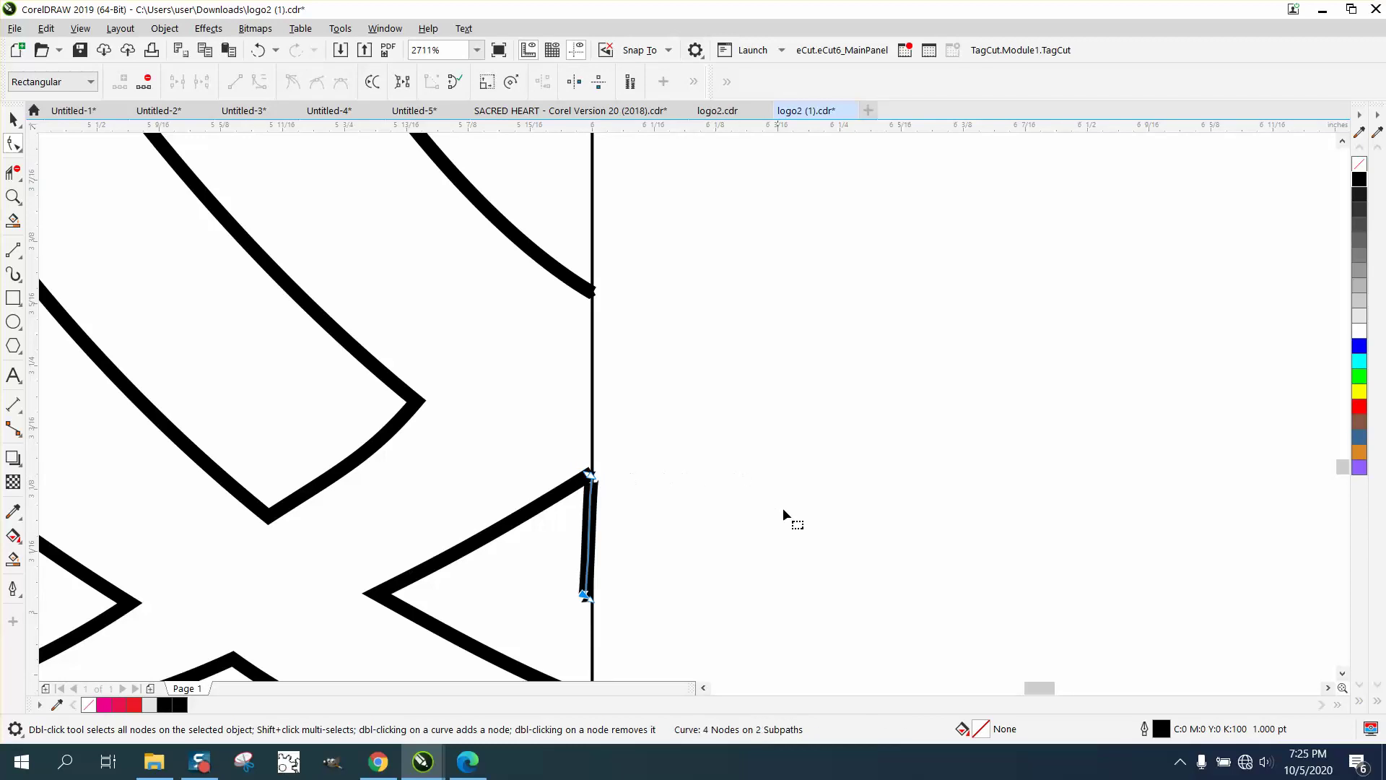
{"action": "left_click_drag", "start_coordinate": [682, 456], "coordinate": [555, 608]}
{"action": "key", "text": "Delete"}
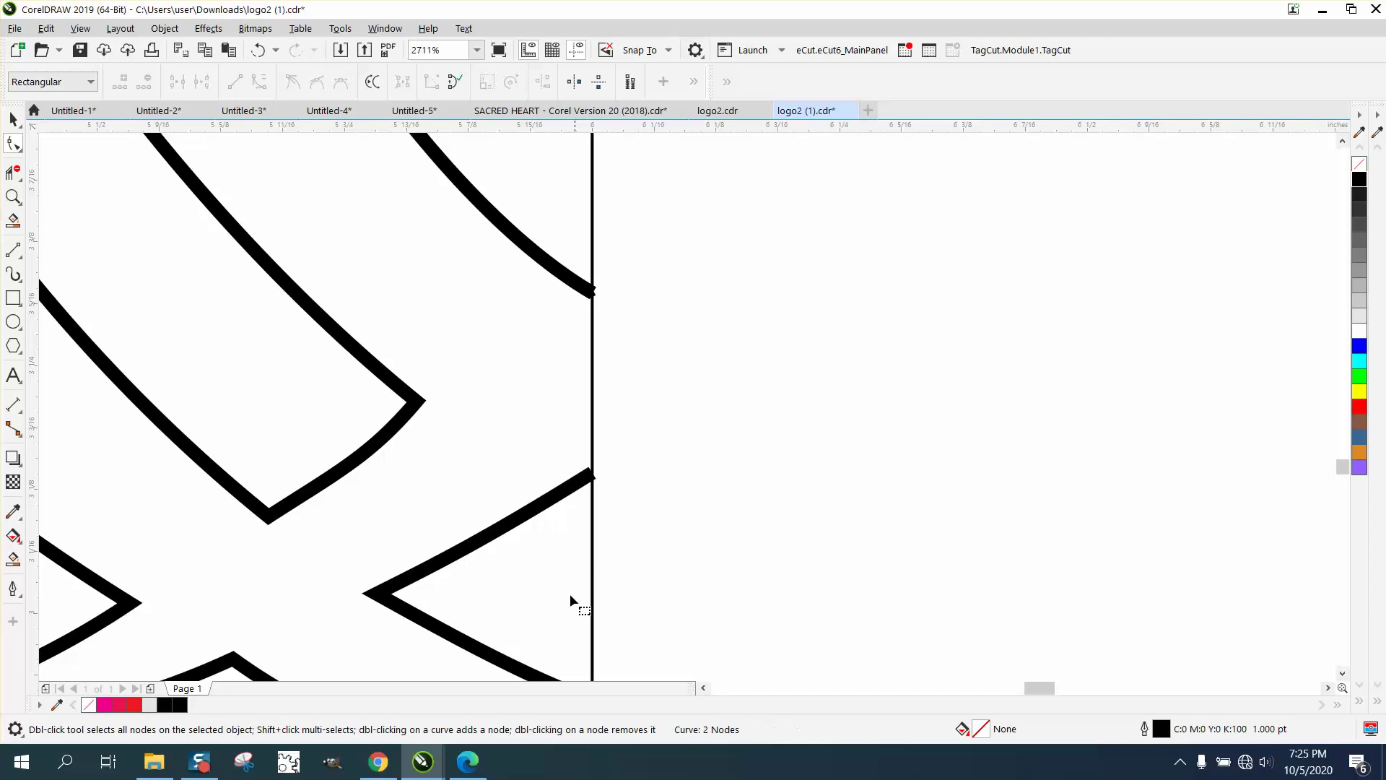
Step: Delete the tiny stray segment at the next joint on the centre line
{"action": "scroll", "coordinate": [554, 541], "scroll_direction": "down", "scroll_amount": 4}
{"action": "left_click", "coordinate": [13, 196]}
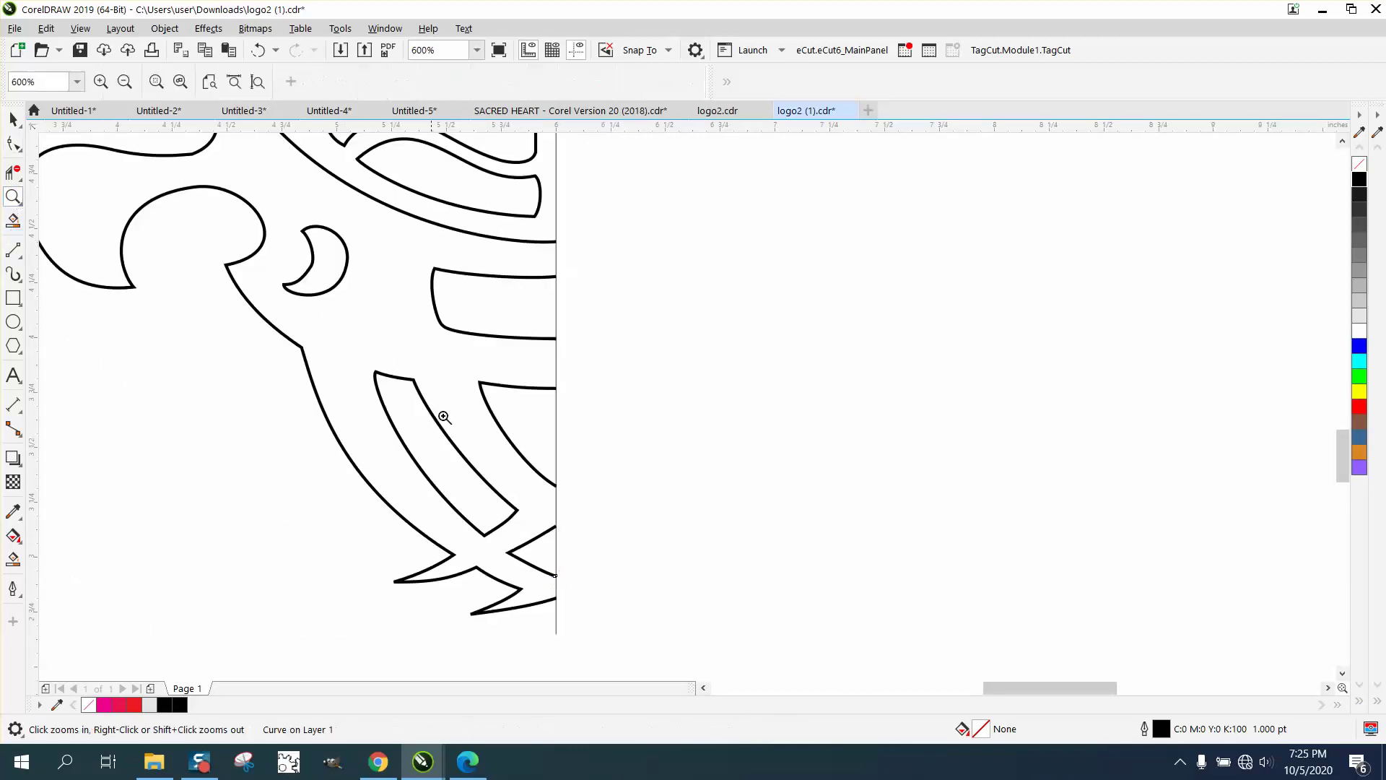
{"action": "left_click_drag", "start_coordinate": [587, 605], "coordinate": [549, 536]}
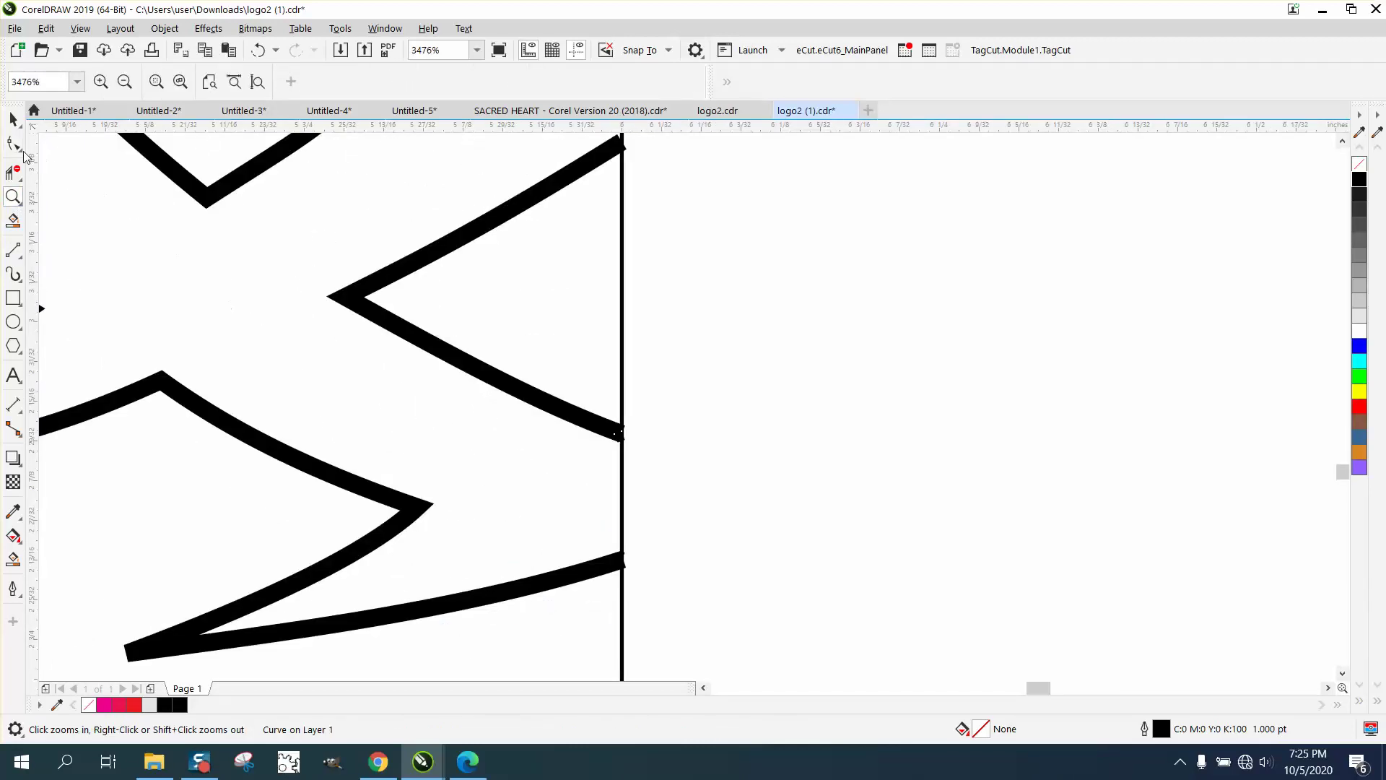
{"action": "left_click", "coordinate": [13, 143]}
{"action": "left_click_drag", "start_coordinate": [617, 436], "coordinate": [586, 482]}
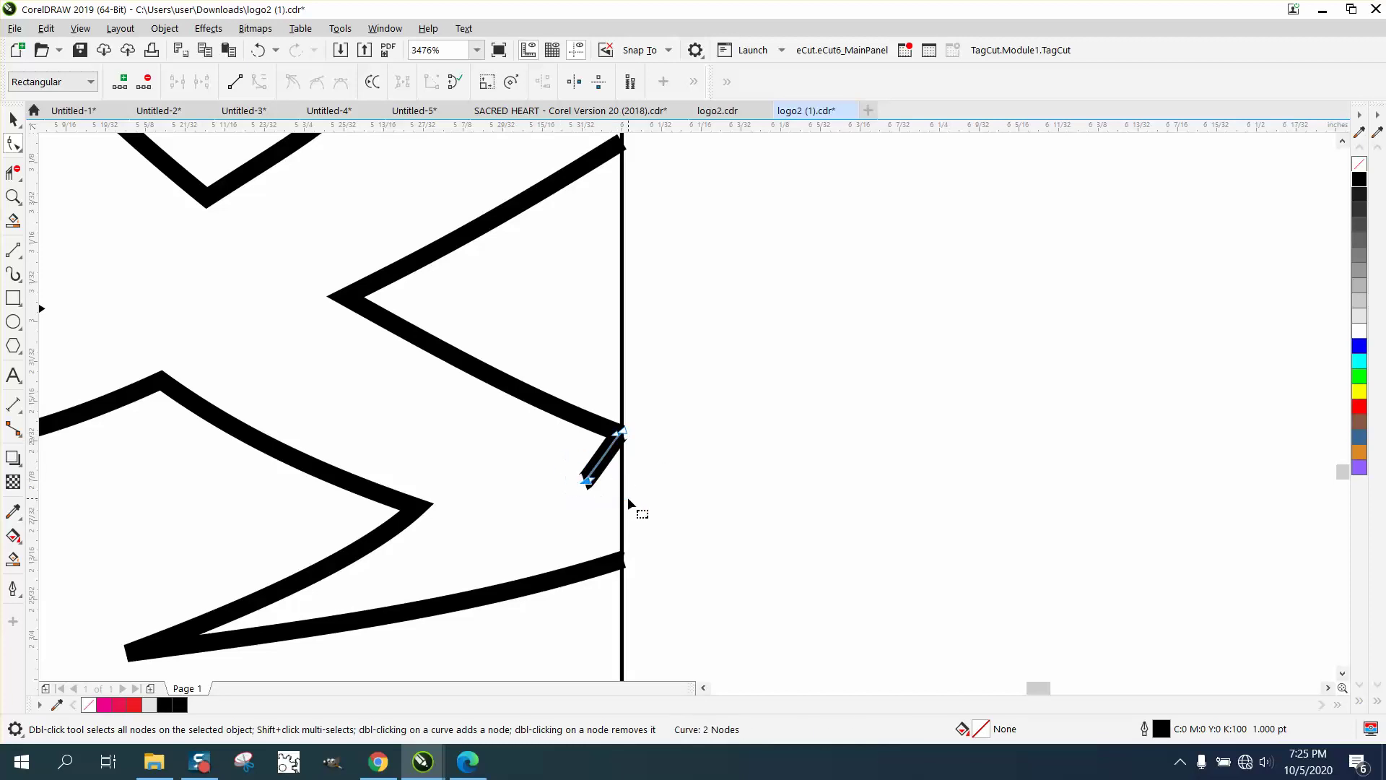
{"action": "key", "text": "Delete"}
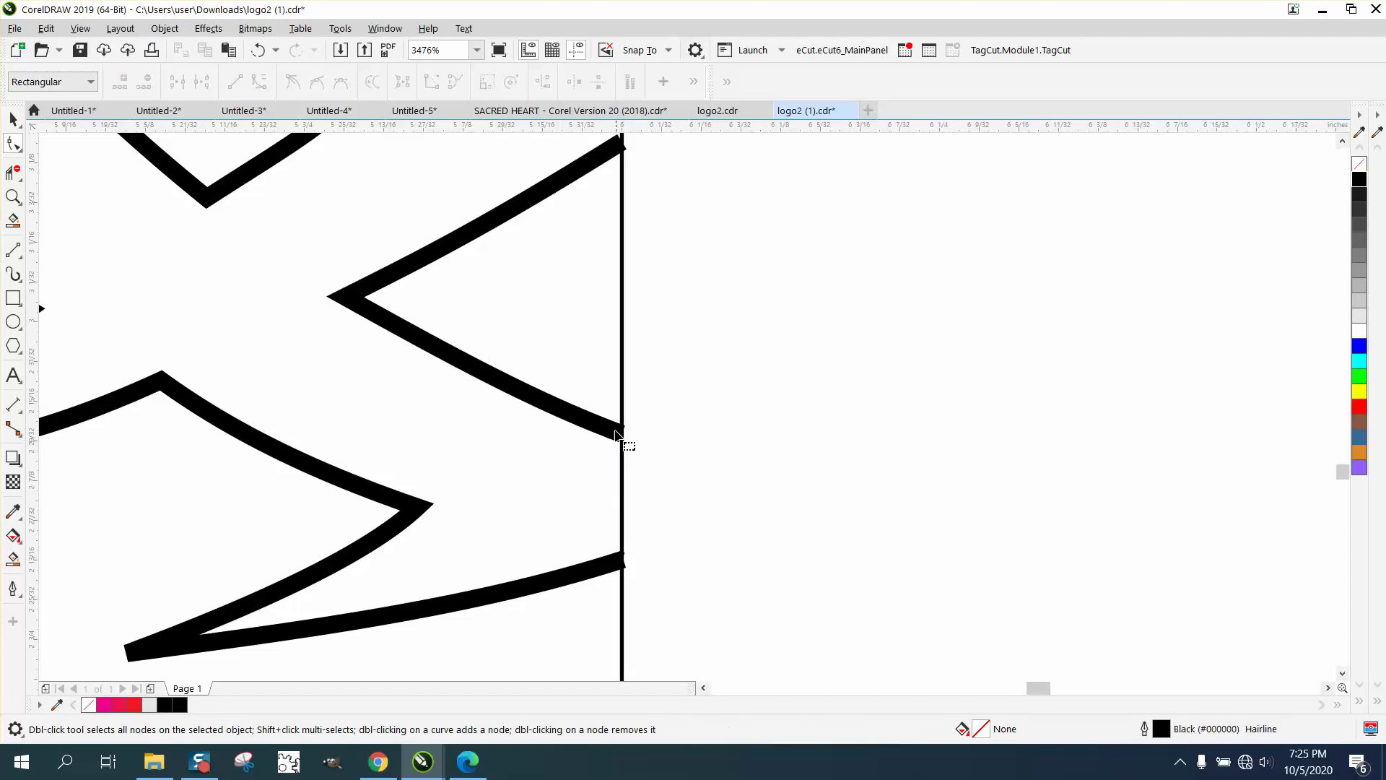
Step: Try pulling the pointed curve's end node down, then undo the reshape
{"action": "left_click", "coordinate": [618, 434]}
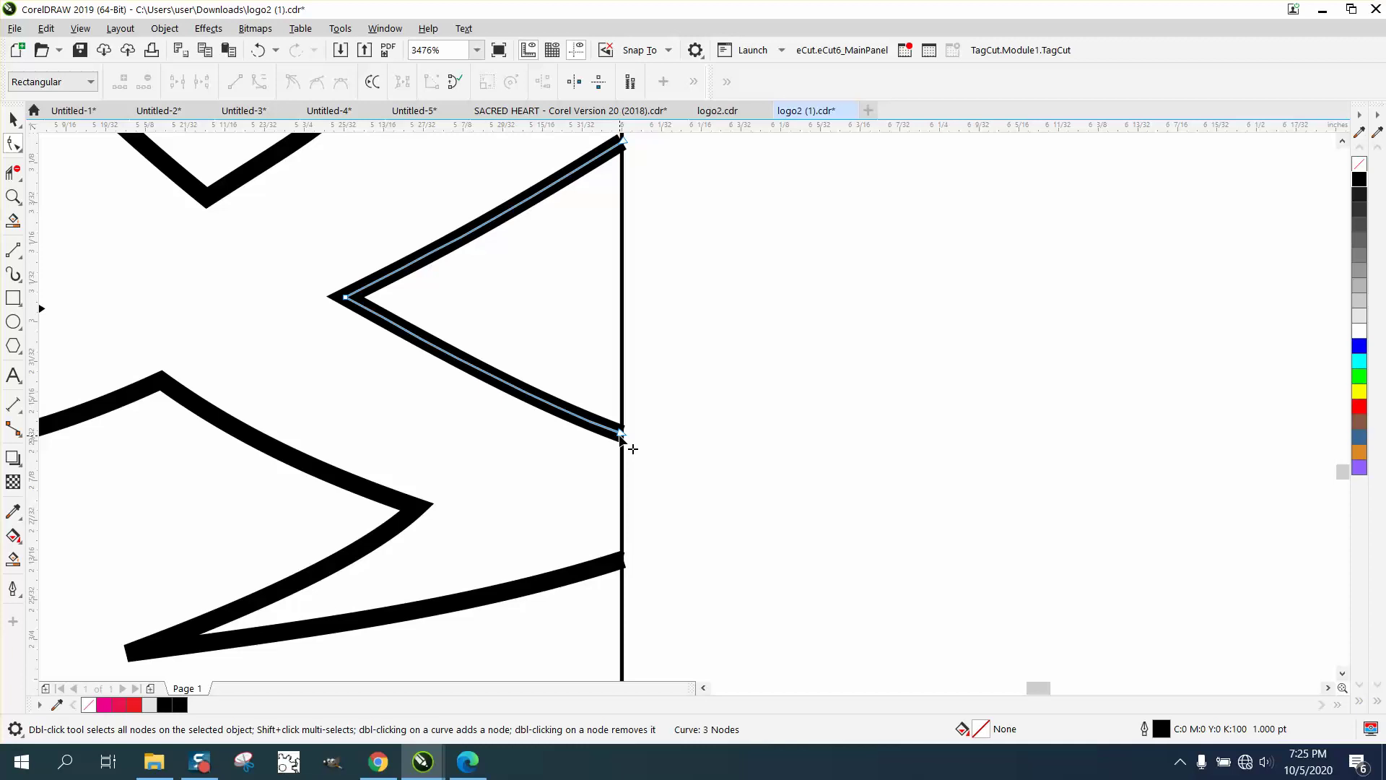
{"action": "left_click", "coordinate": [621, 434]}
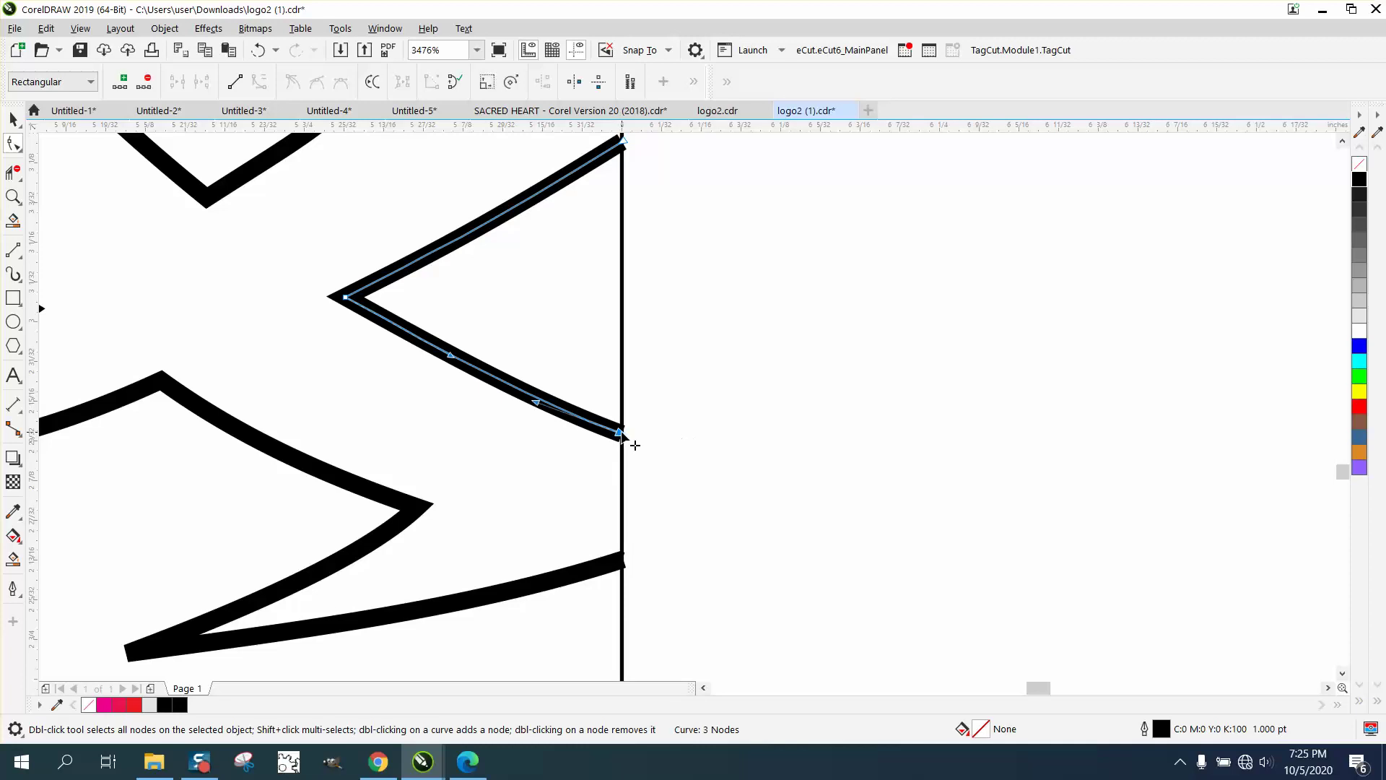
{"action": "left_click_drag", "start_coordinate": [621, 434], "coordinate": [619, 591]}
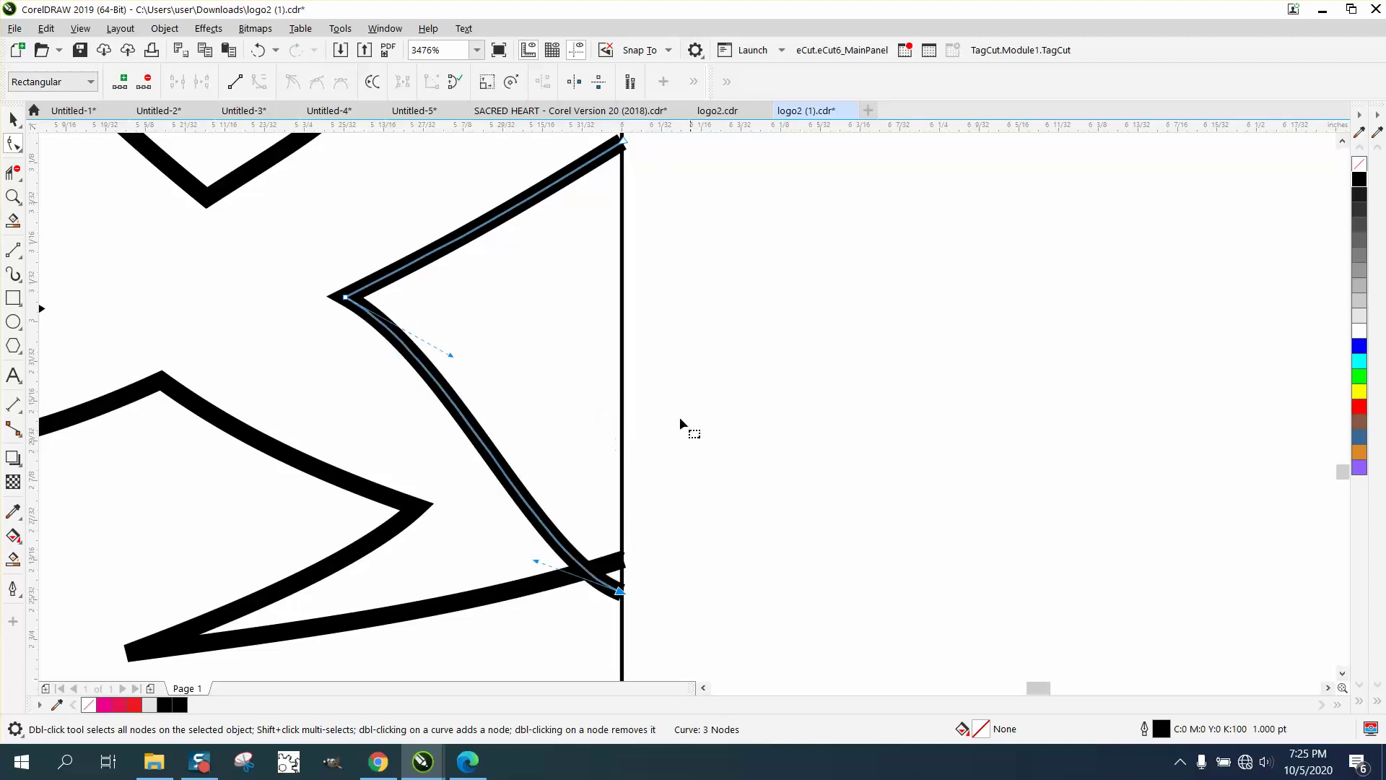
{"action": "key", "text": "ctrl+z"}
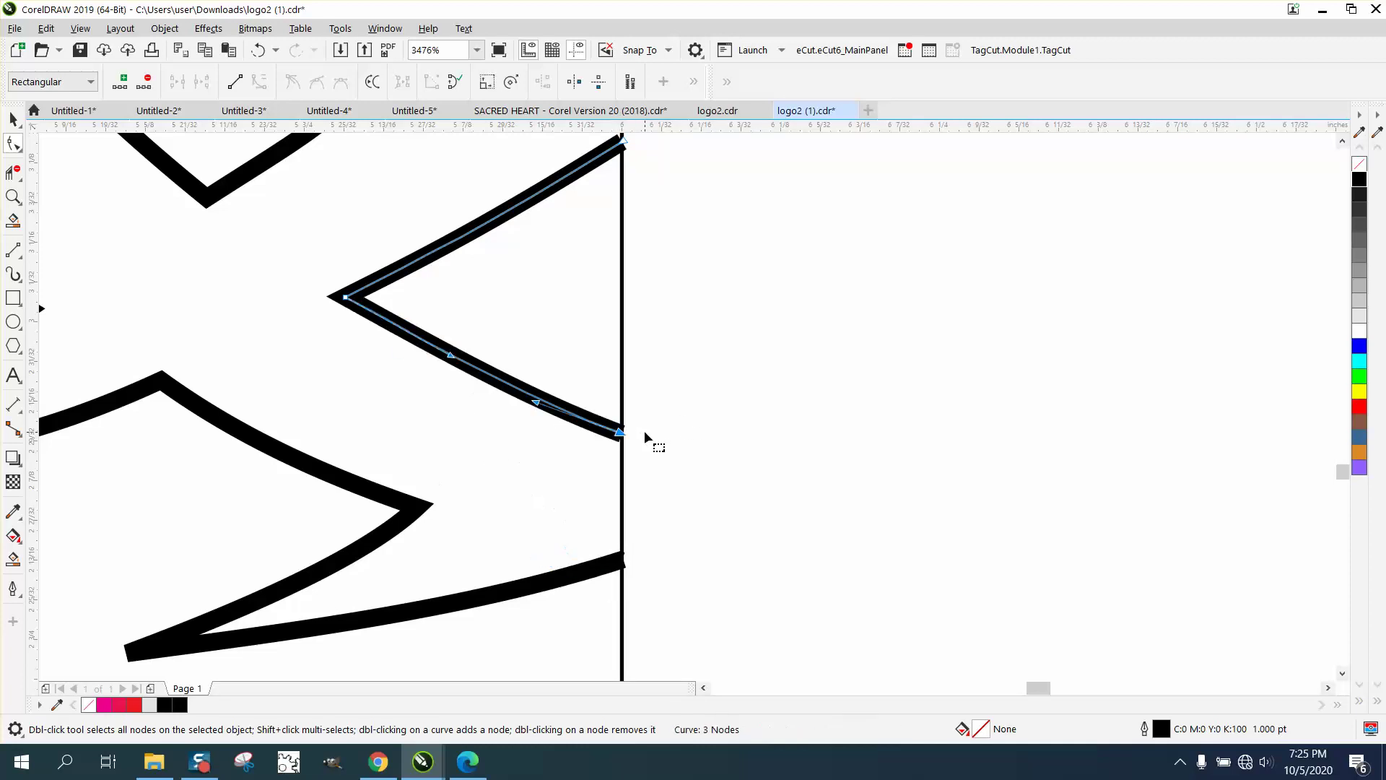
{"action": "scroll", "coordinate": [647, 434], "scroll_direction": "down", "scroll_amount": 4}
{"action": "scroll", "coordinate": [650, 448], "scroll_direction": "down", "scroll_amount": 3}
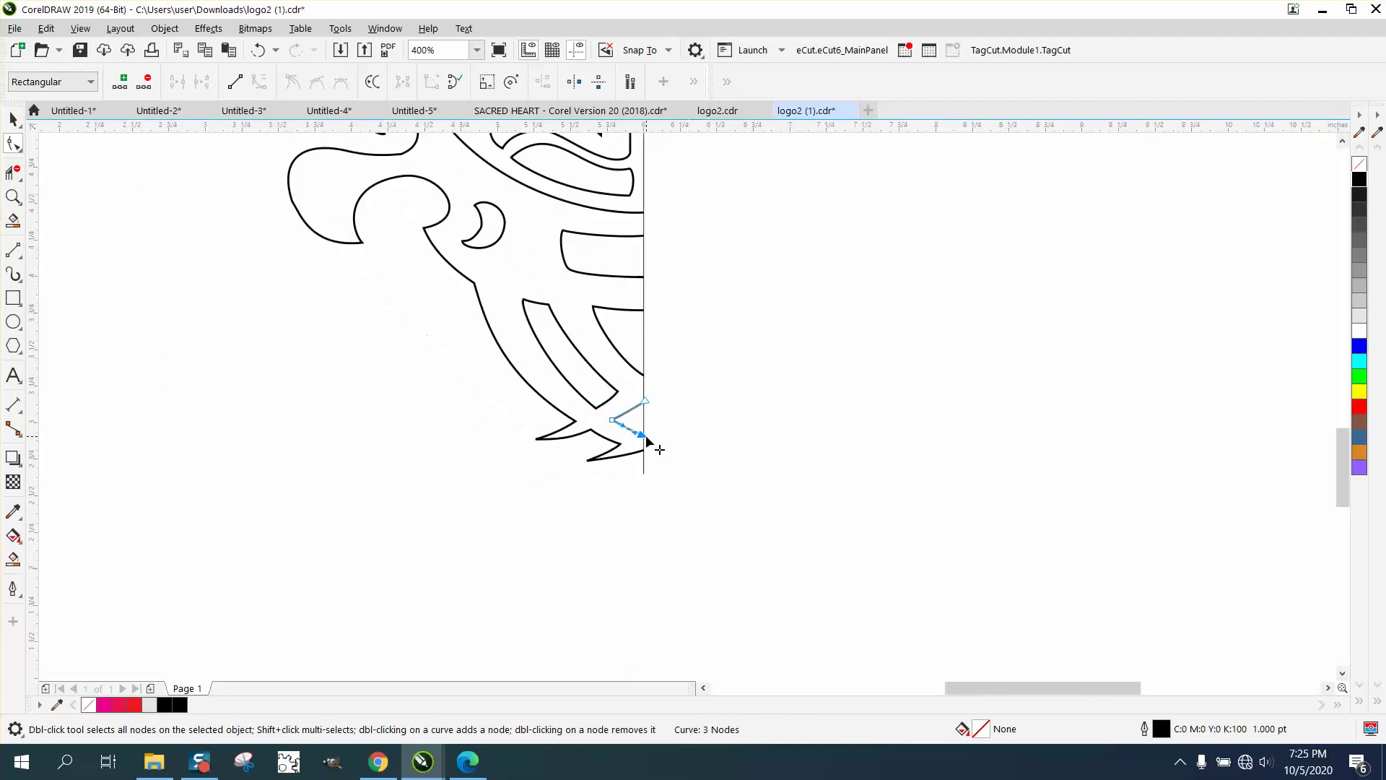
{"action": "left_click", "coordinate": [14, 118]}
Step: Select all 17 half-mask shapes and group them
{"action": "left_click", "coordinate": [645, 188]}
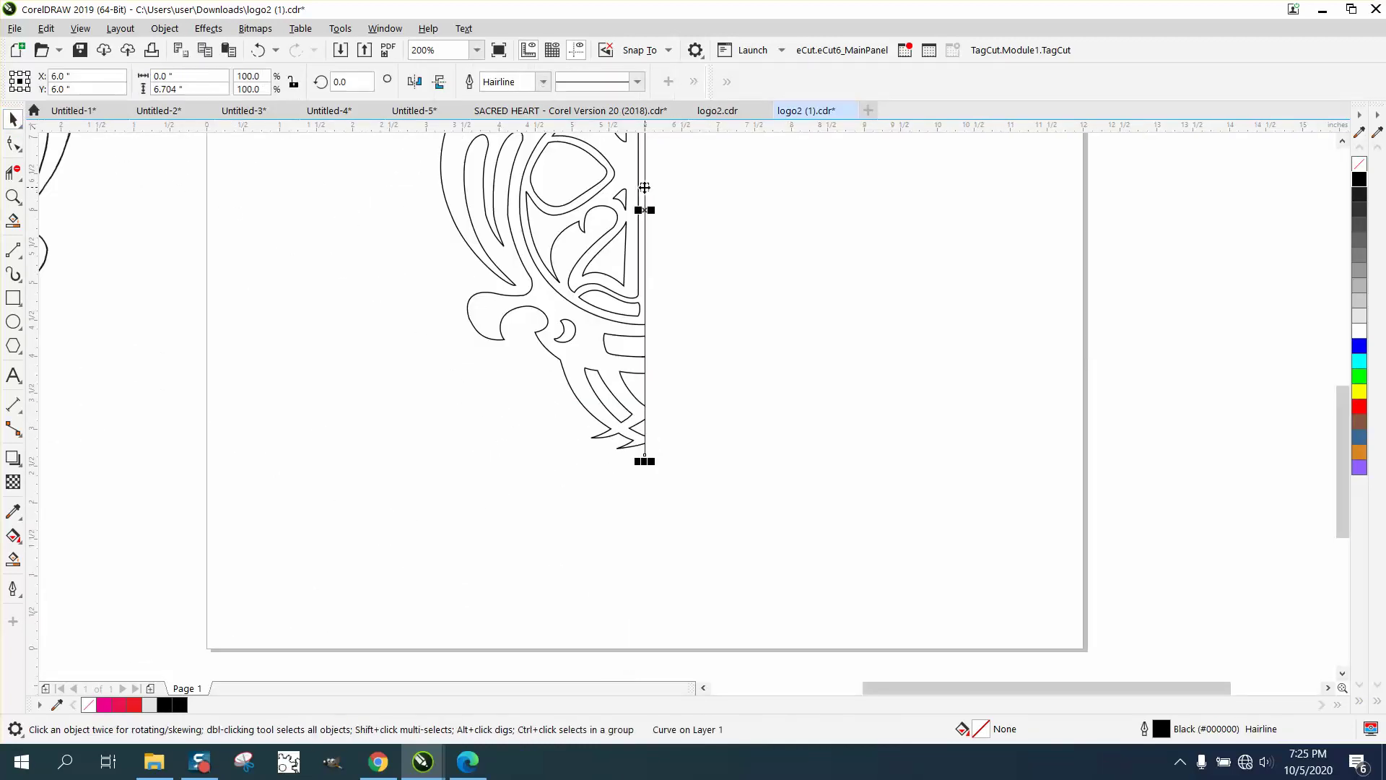
{"action": "left_click", "coordinate": [647, 186]}
{"action": "scroll", "coordinate": [649, 226], "scroll_direction": "down", "scroll_amount": 3}
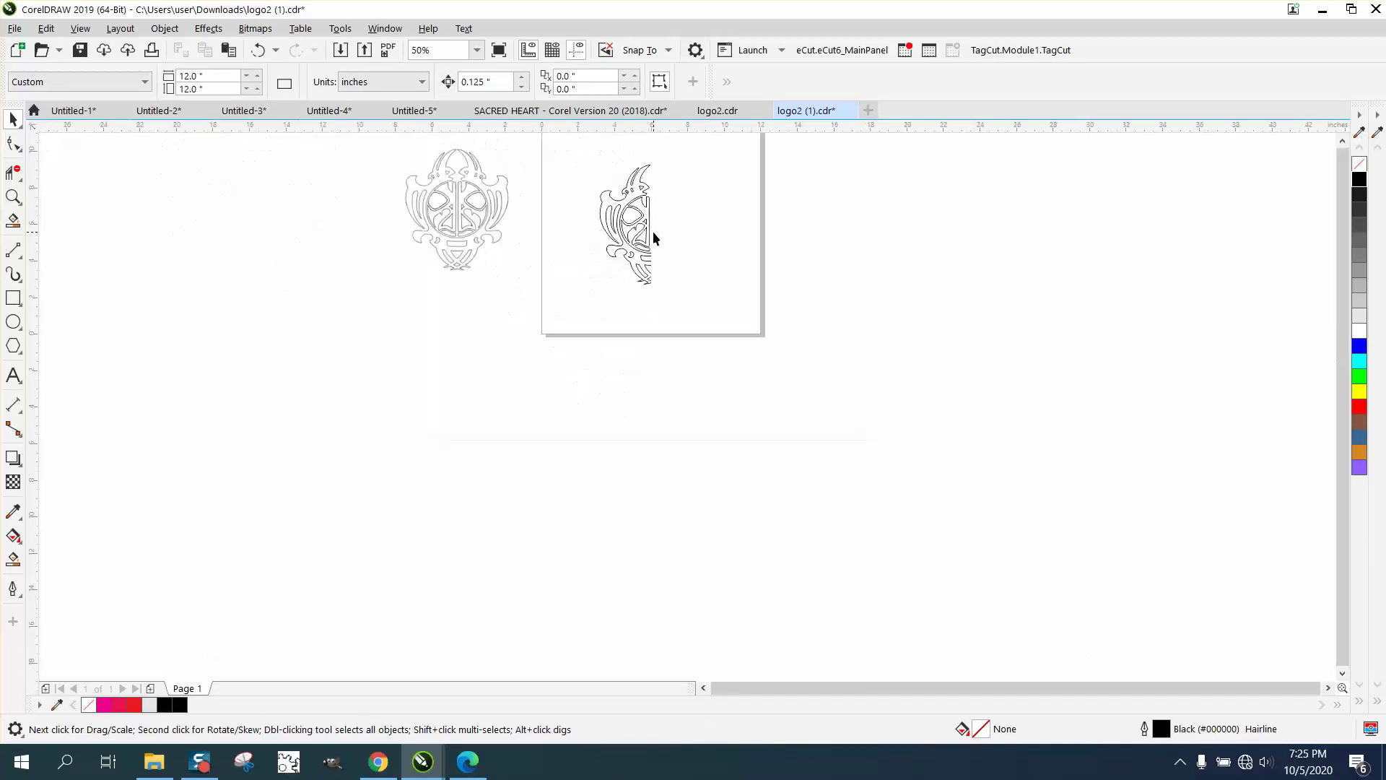
{"action": "key", "text": "ctrl+a"}
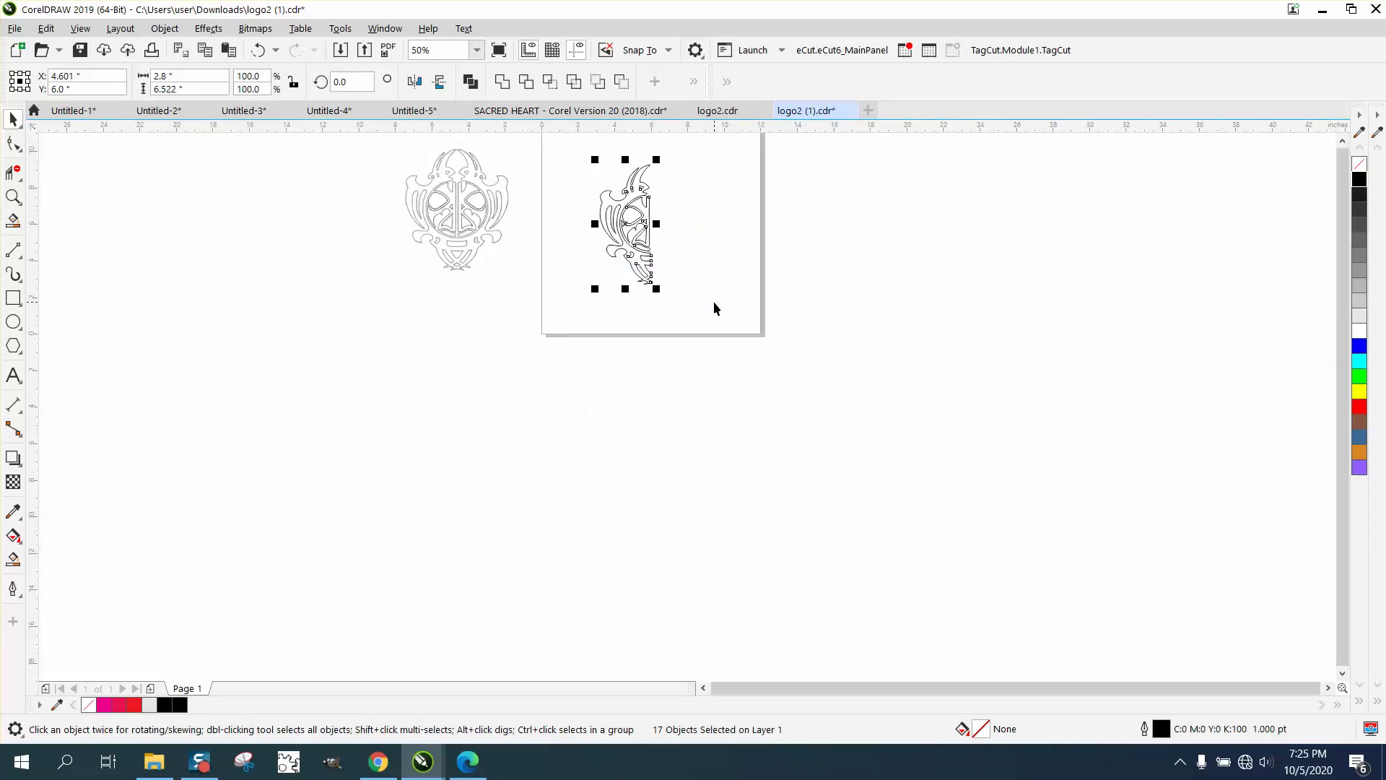
{"action": "key", "text": "ctrl+g"}
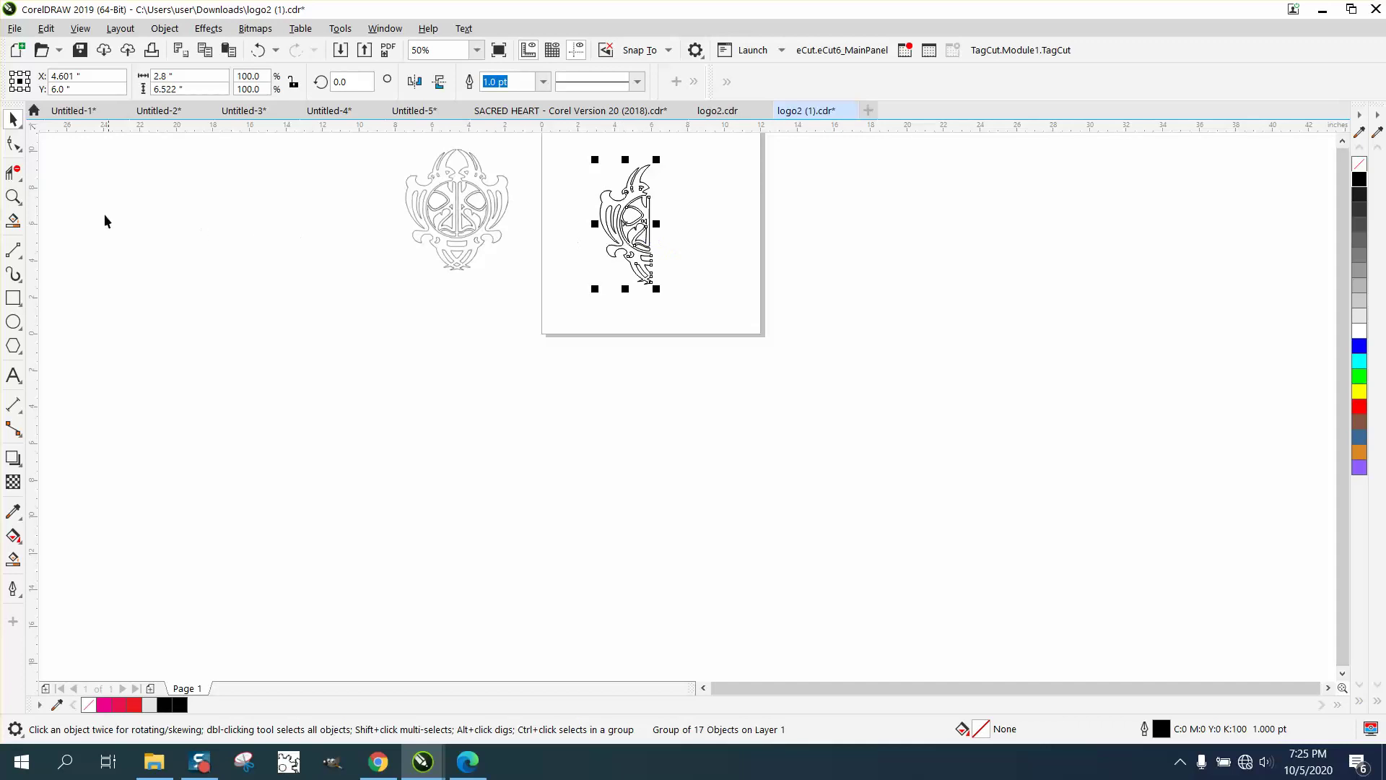
Step: Drag a mirrored duplicate of the grouped half across the centre line
{"action": "left_click", "coordinate": [13, 196]}
{"action": "left_click_drag", "start_coordinate": [570, 144], "coordinate": [747, 358]}
{"action": "left_click", "coordinate": [13, 119]}
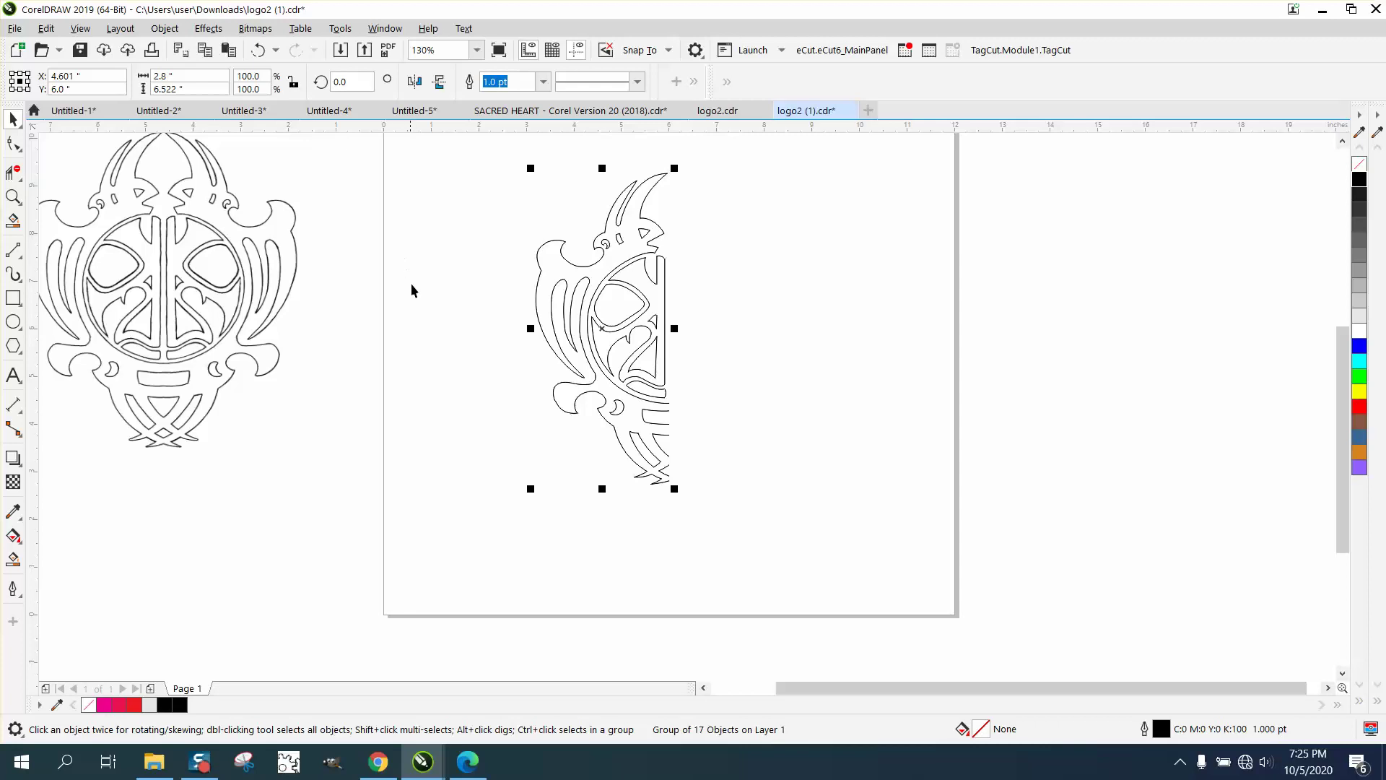
{"action": "left_click_drag", "start_coordinate": [527, 328], "coordinate": [696, 333]}
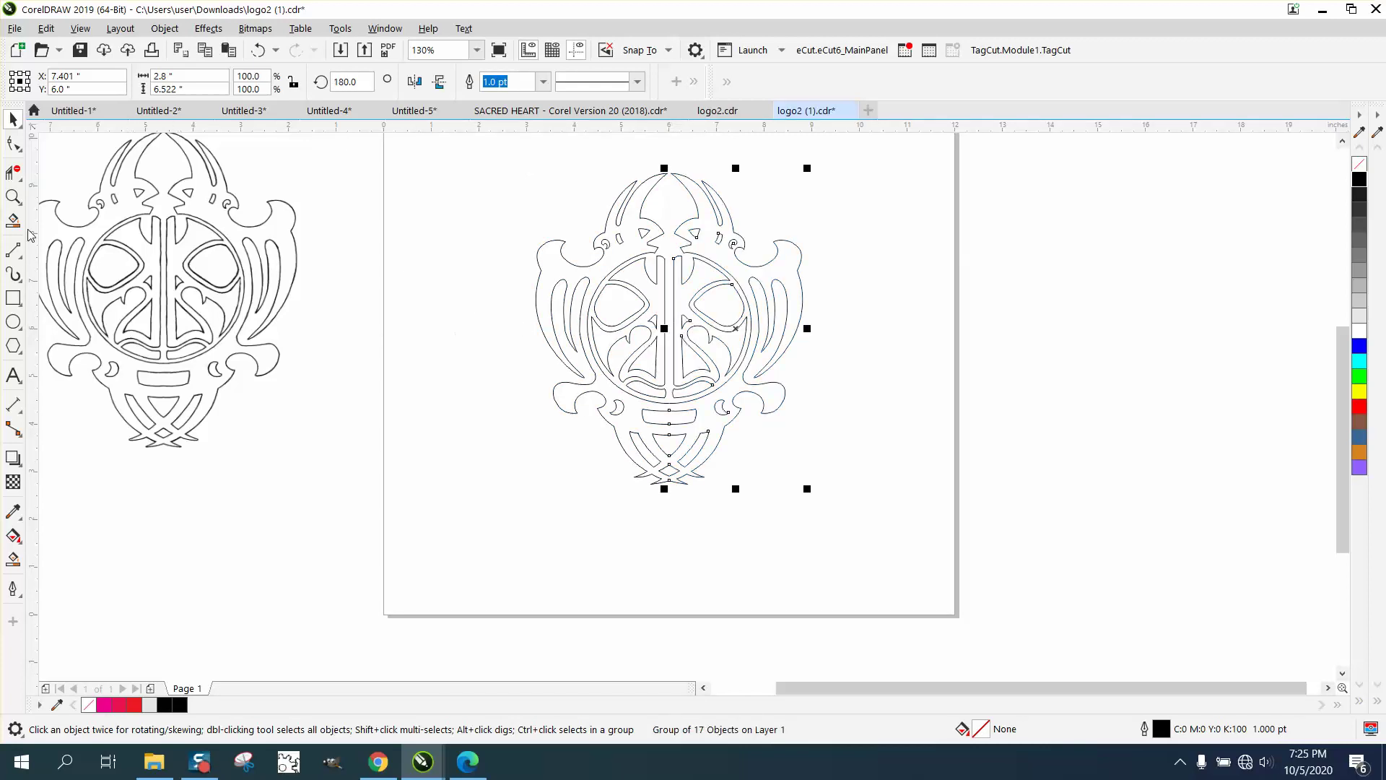
Step: Zoom in and out to inspect the completed symmetrical mask
{"action": "left_click", "coordinate": [13, 197]}
{"action": "scroll", "coordinate": [670, 418], "scroll_direction": "up", "scroll_amount": 3}
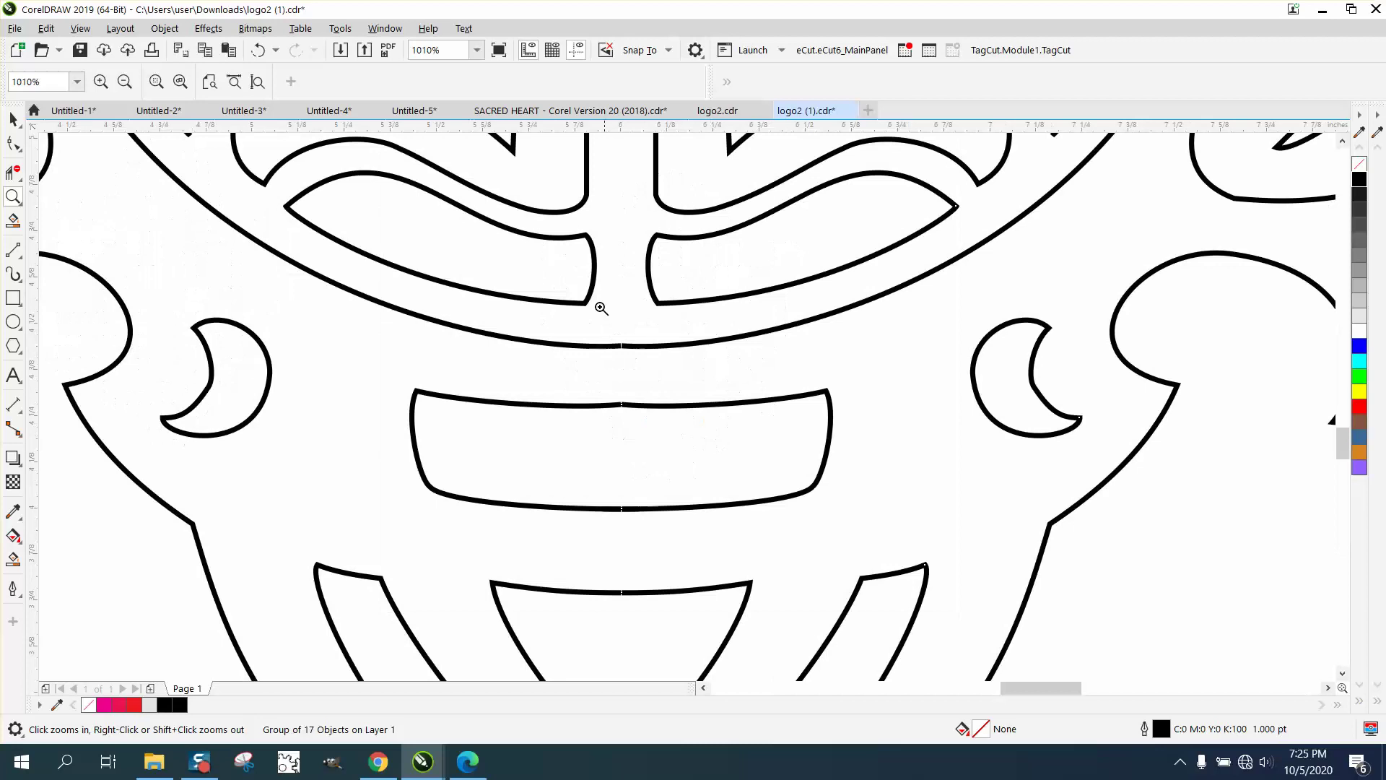
{"action": "scroll", "coordinate": [671, 387], "scroll_direction": "up", "scroll_amount": 4}
{"action": "scroll", "coordinate": [571, 382], "scroll_direction": "down", "scroll_amount": 3}
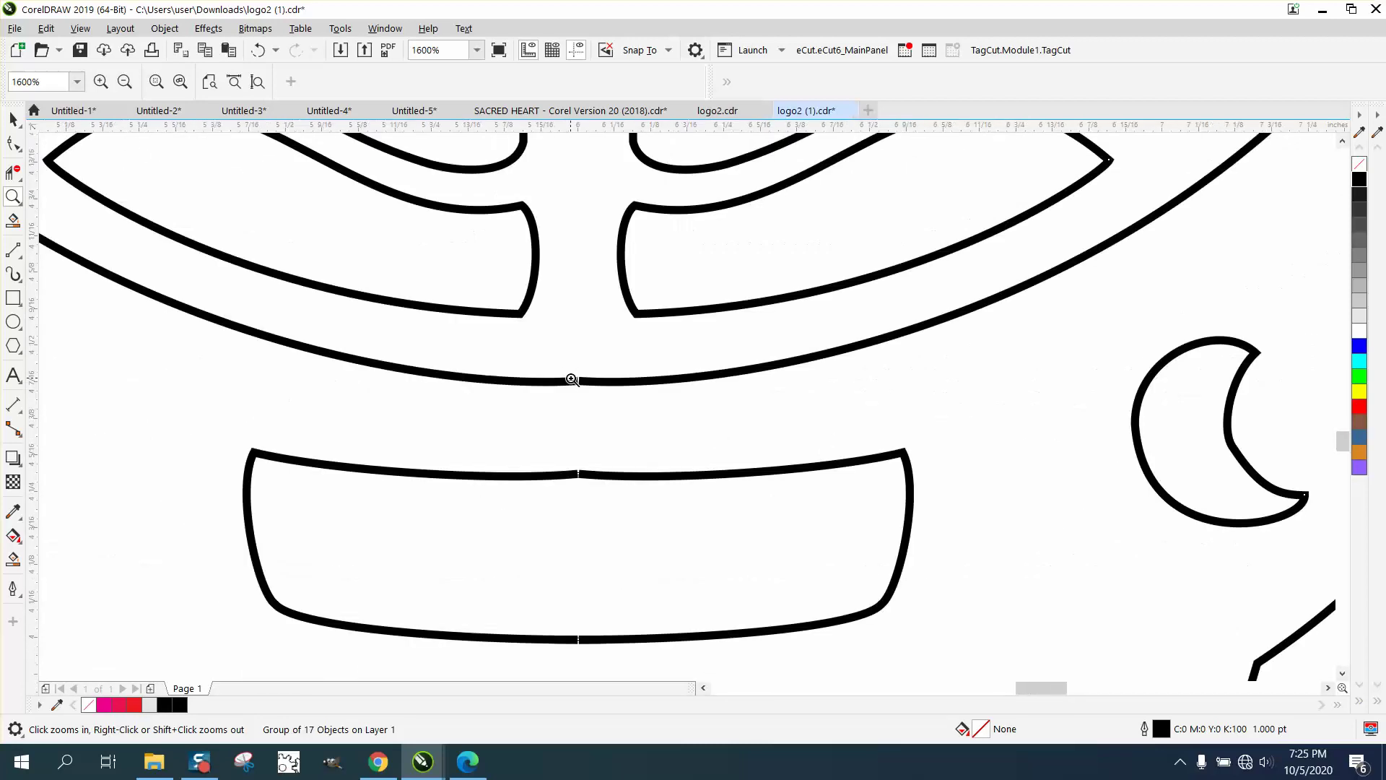
{"action": "scroll", "coordinate": [567, 360], "scroll_direction": "down", "scroll_amount": 1}
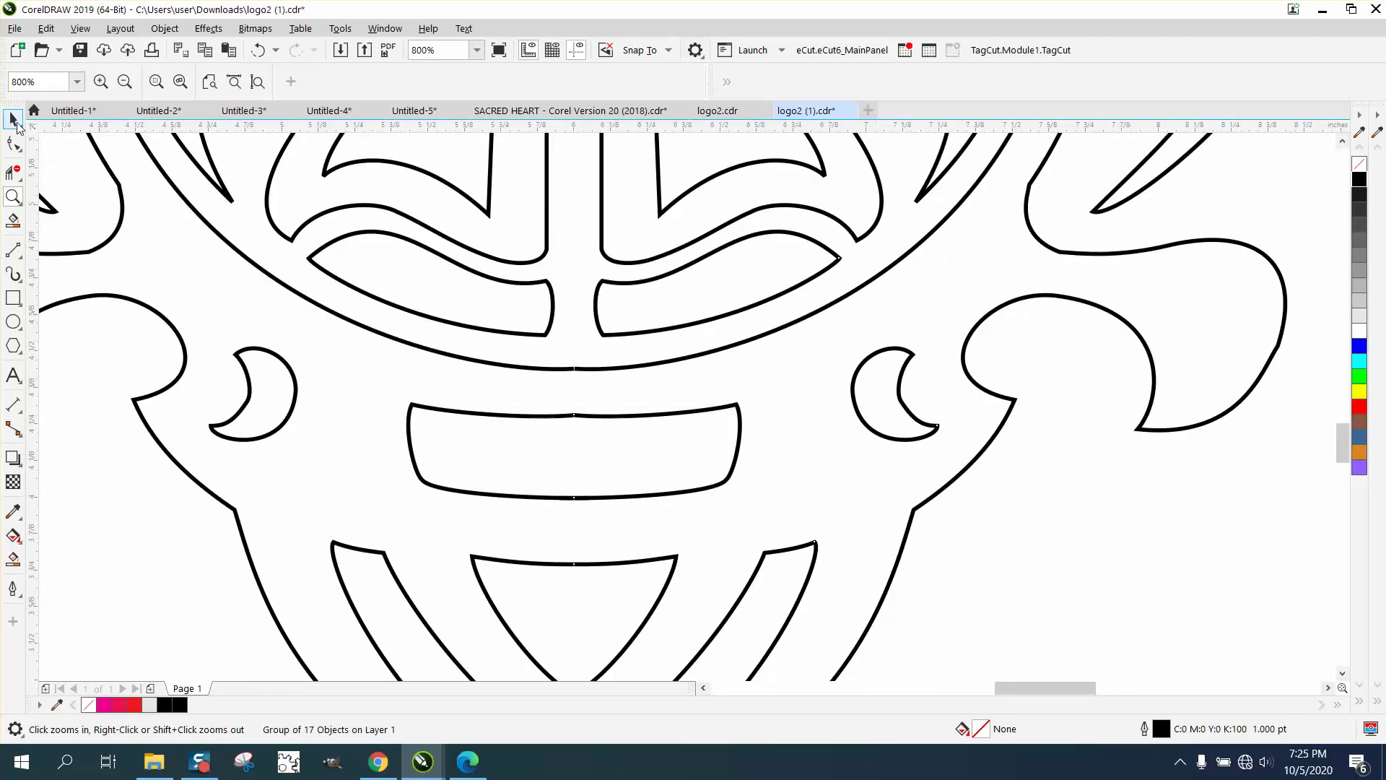
{"action": "left_click", "coordinate": [13, 143]}
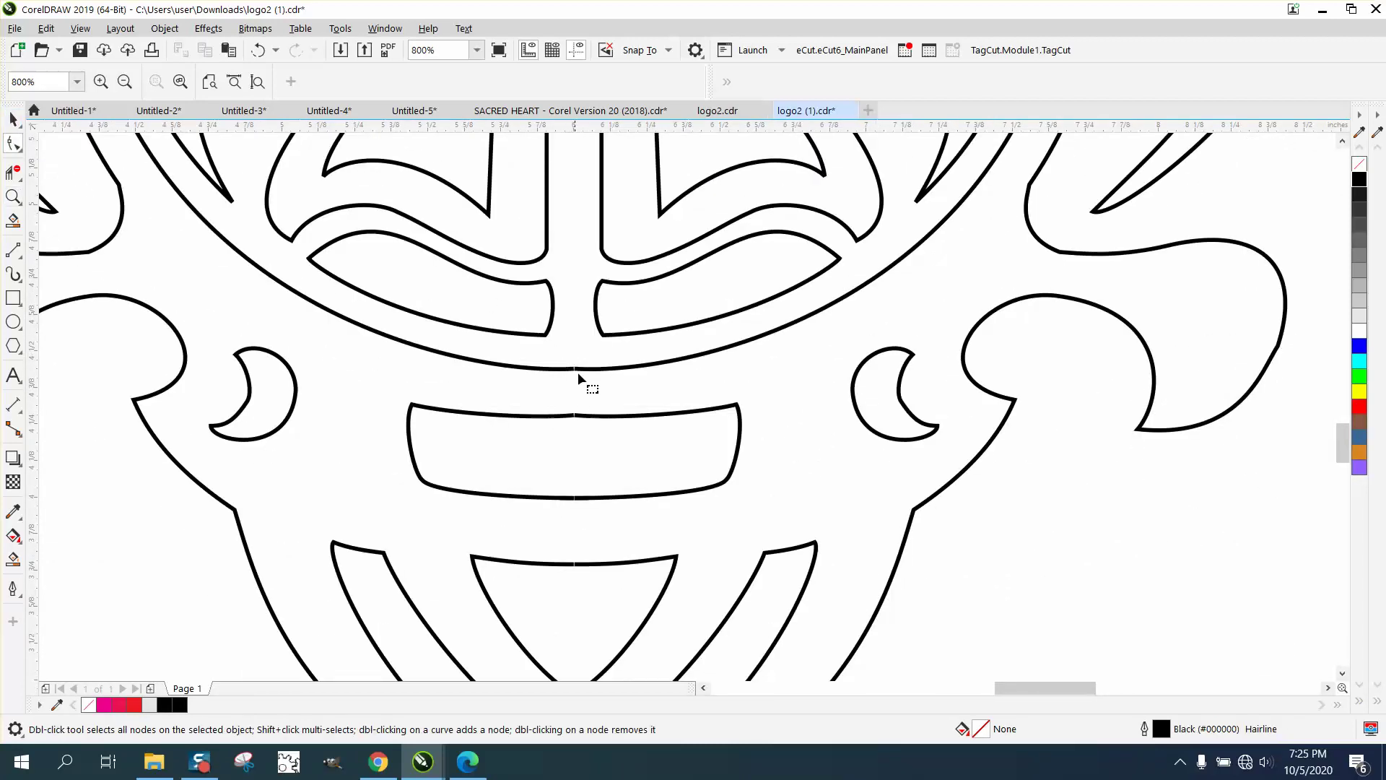
{"action": "left_click", "coordinate": [13, 119]}
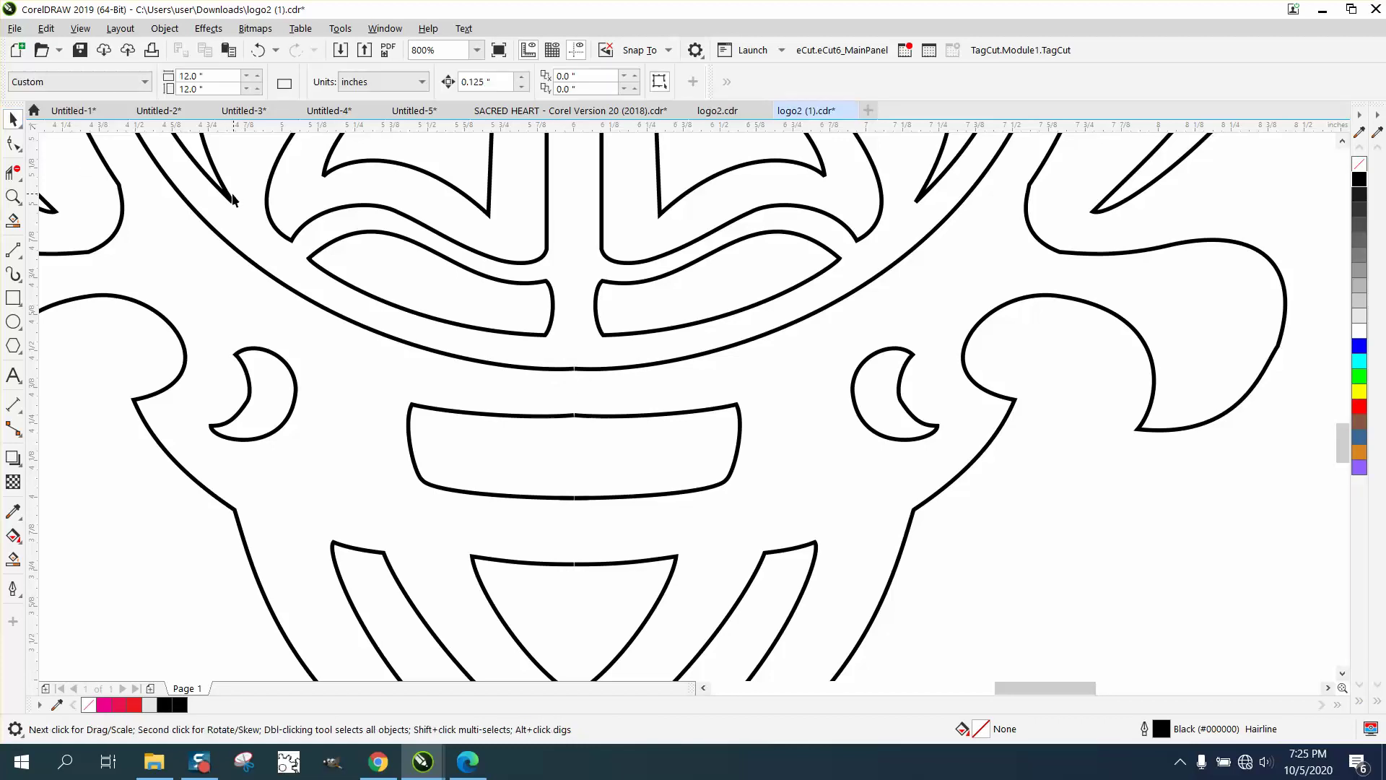
Step: Select both mask halves and ungroup them into 34 separate curves
{"action": "left_click", "coordinate": [228, 199]}
{"action": "scroll", "coordinate": [459, 271], "scroll_direction": "down", "scroll_amount": 4}
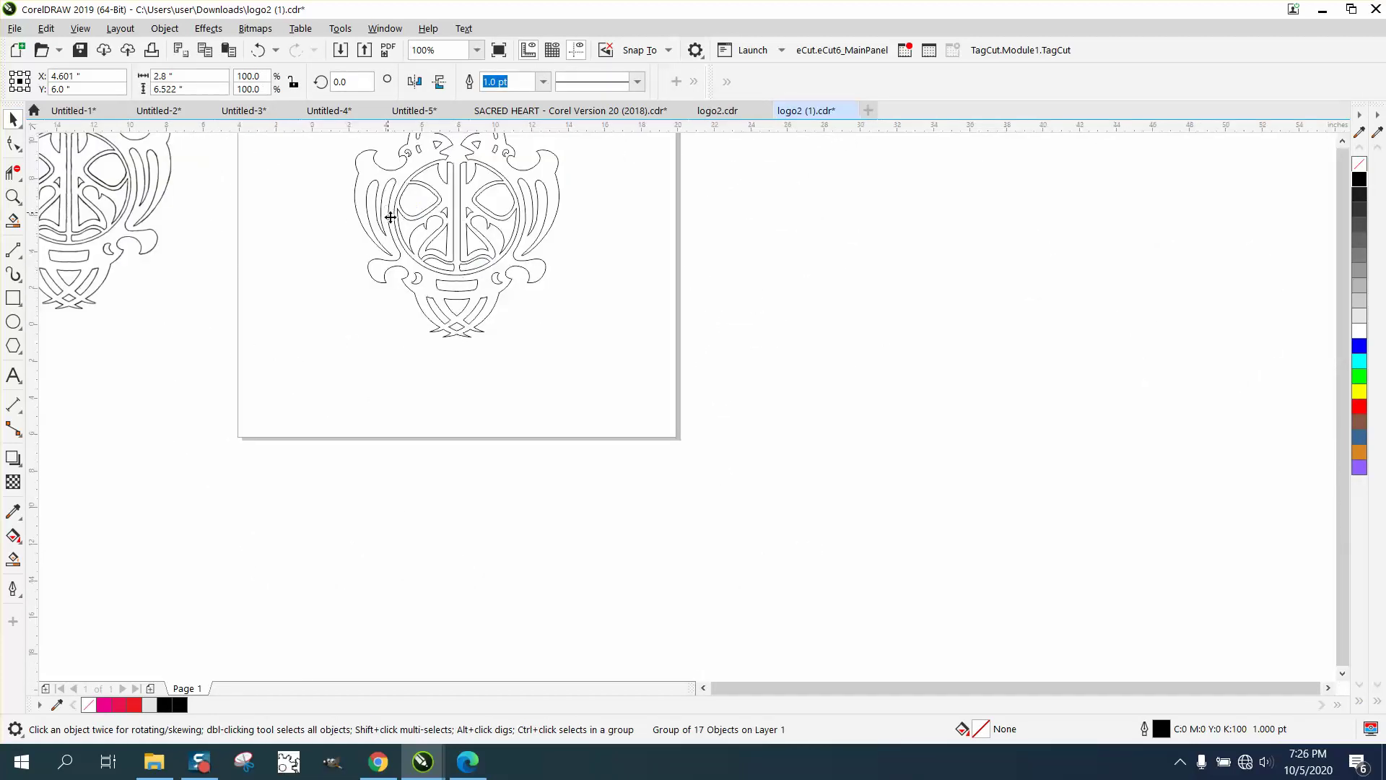
{"action": "scroll", "coordinate": [394, 219], "scroll_direction": "down", "scroll_amount": 1}
{"action": "left_click_drag", "start_coordinate": [364, 172], "coordinate": [498, 269]}
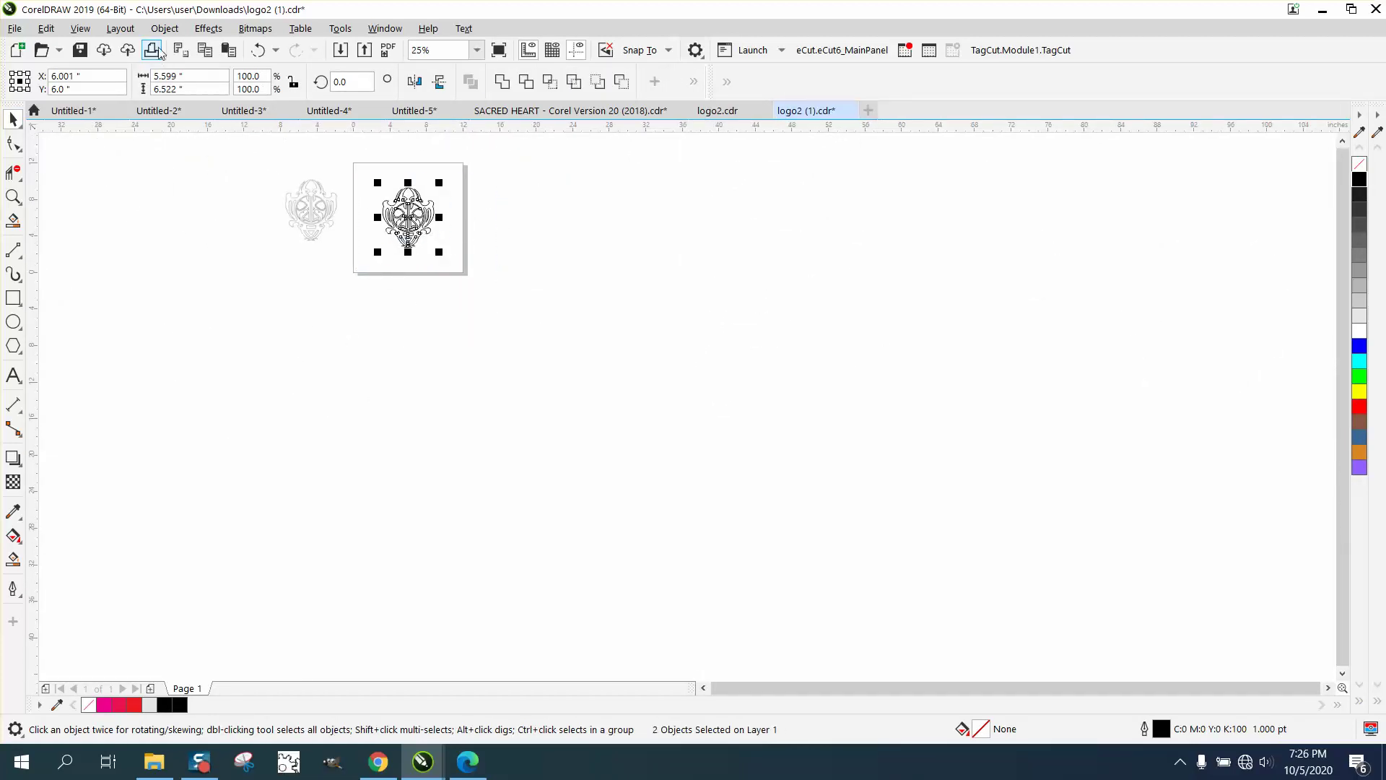
{"action": "left_click", "coordinate": [163, 28]}
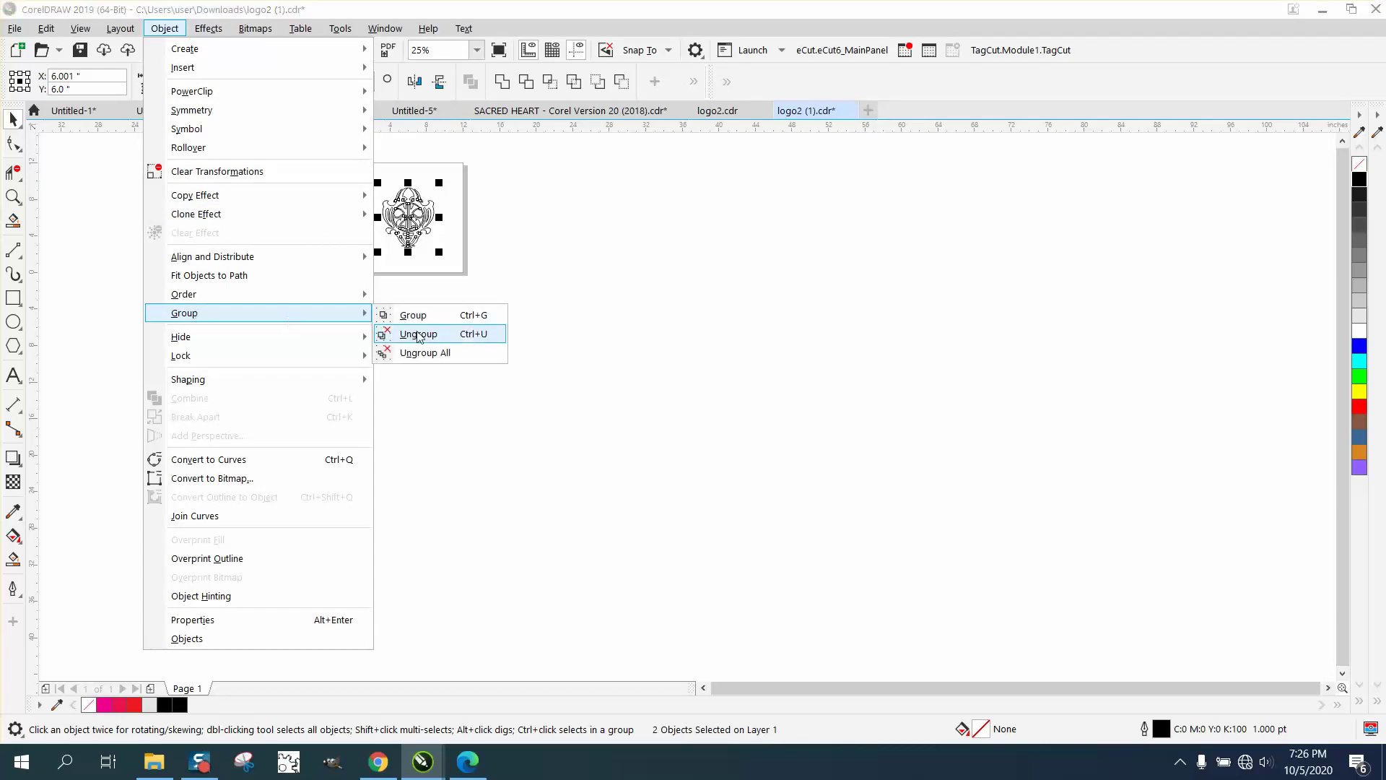
{"action": "left_click", "coordinate": [417, 335]}
{"action": "left_click", "coordinate": [13, 197]}
{"action": "left_click_drag", "start_coordinate": [379, 185], "coordinate": [494, 275]}
Step: Open the Join Curves docker and check its 0.02" gap tolerance
{"action": "left_click", "coordinate": [13, 119]}
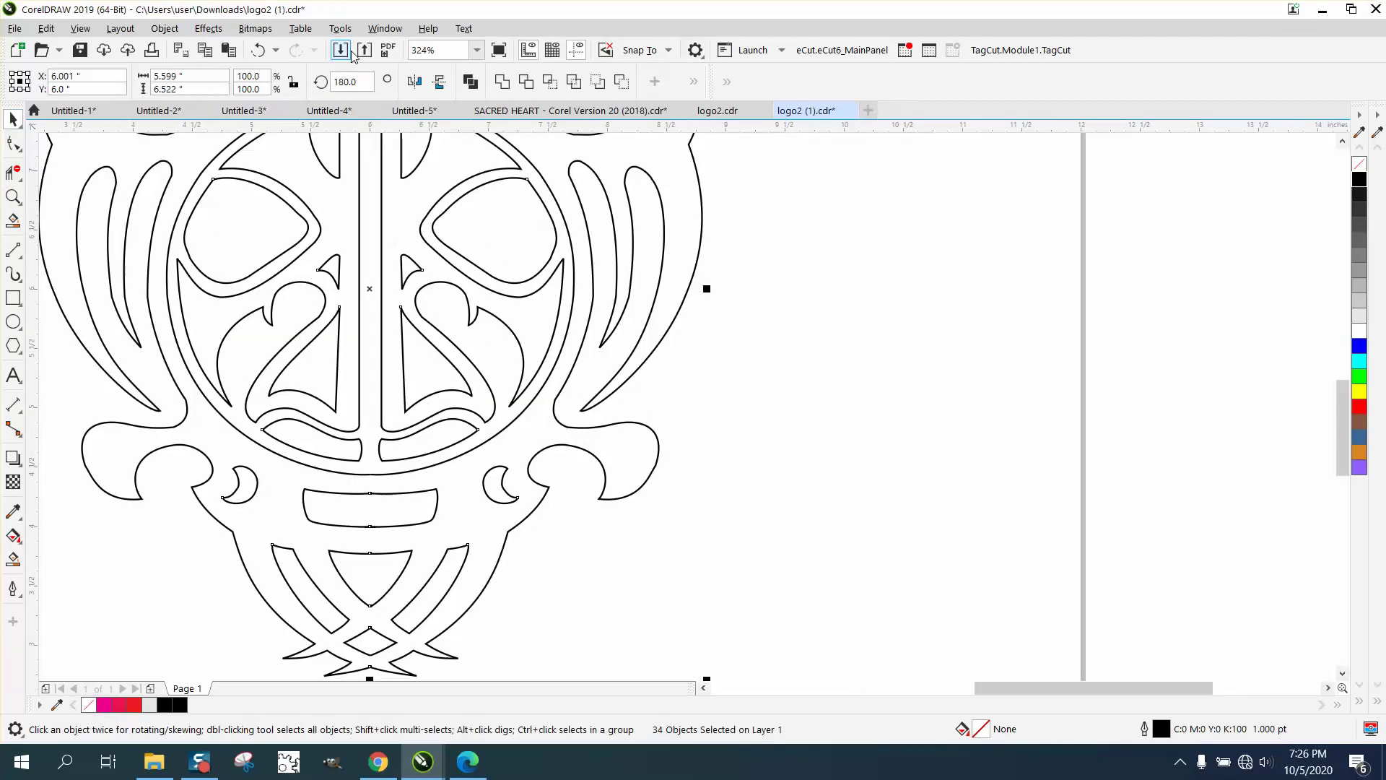
{"action": "left_click", "coordinate": [384, 30]}
{"action": "mouse_move", "coordinate": [417, 252]}
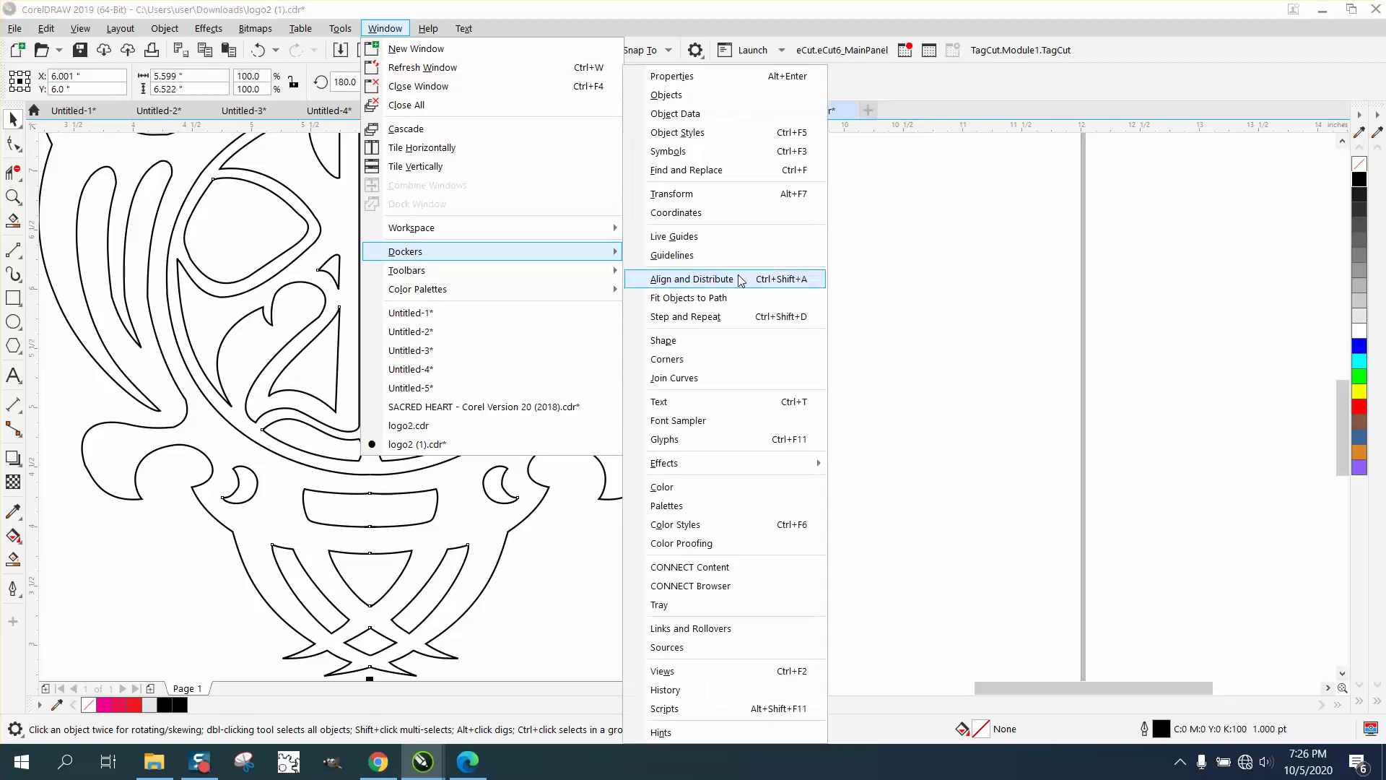
{"action": "left_click", "coordinate": [693, 378]}
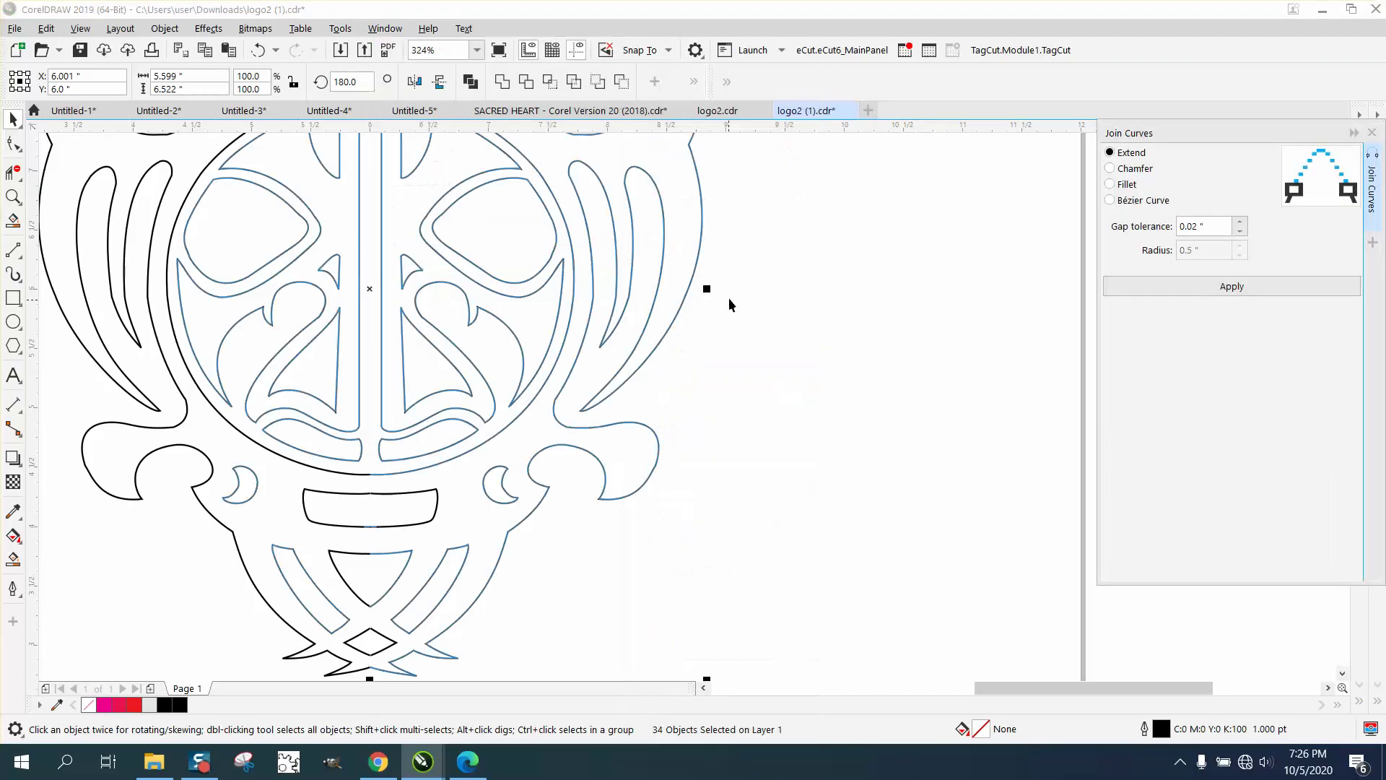
{"action": "left_click", "coordinate": [1200, 228]}
Step: Marquee the nodes along the centre line and join the halves into 28 curves
{"action": "left_click", "coordinate": [13, 196]}
{"action": "left_click_drag", "start_coordinate": [197, 399], "coordinate": [637, 639]}
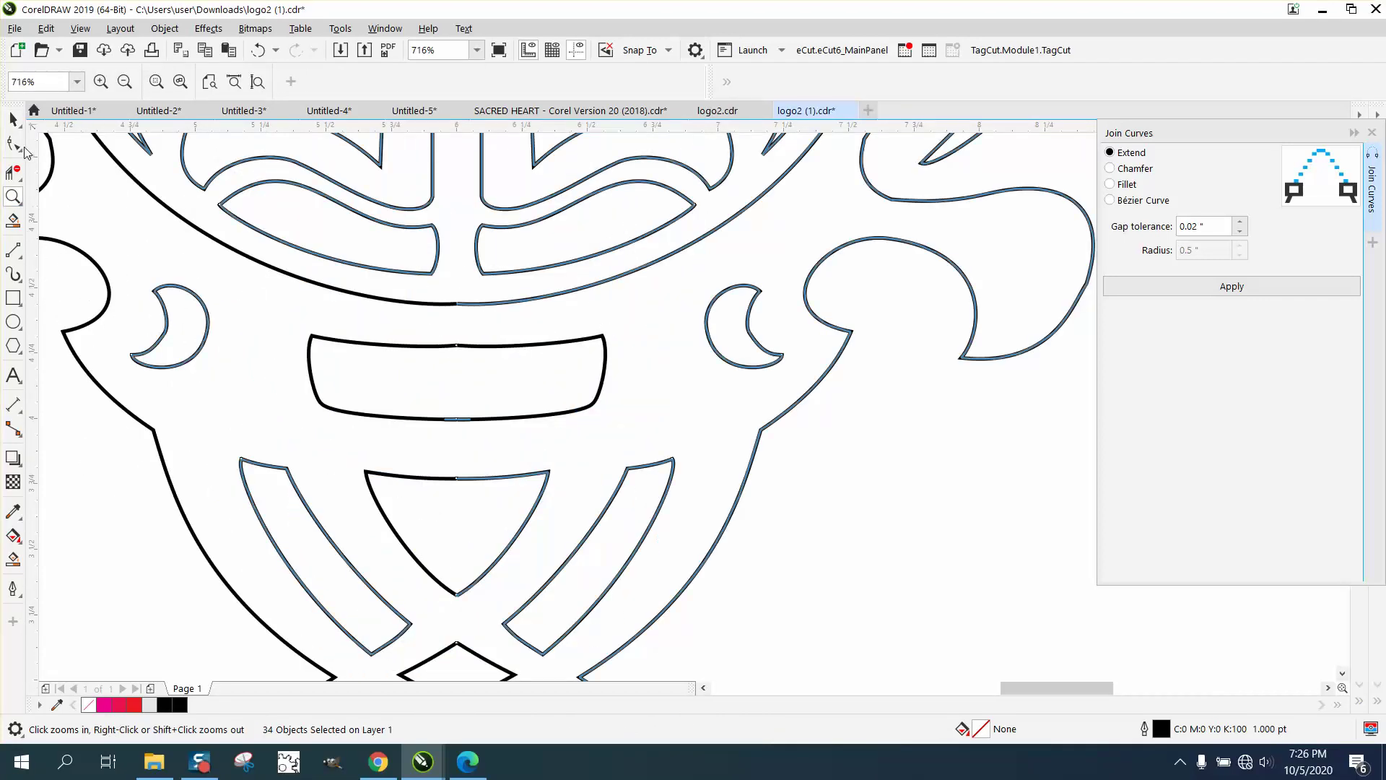
{"action": "left_click", "coordinate": [13, 142]}
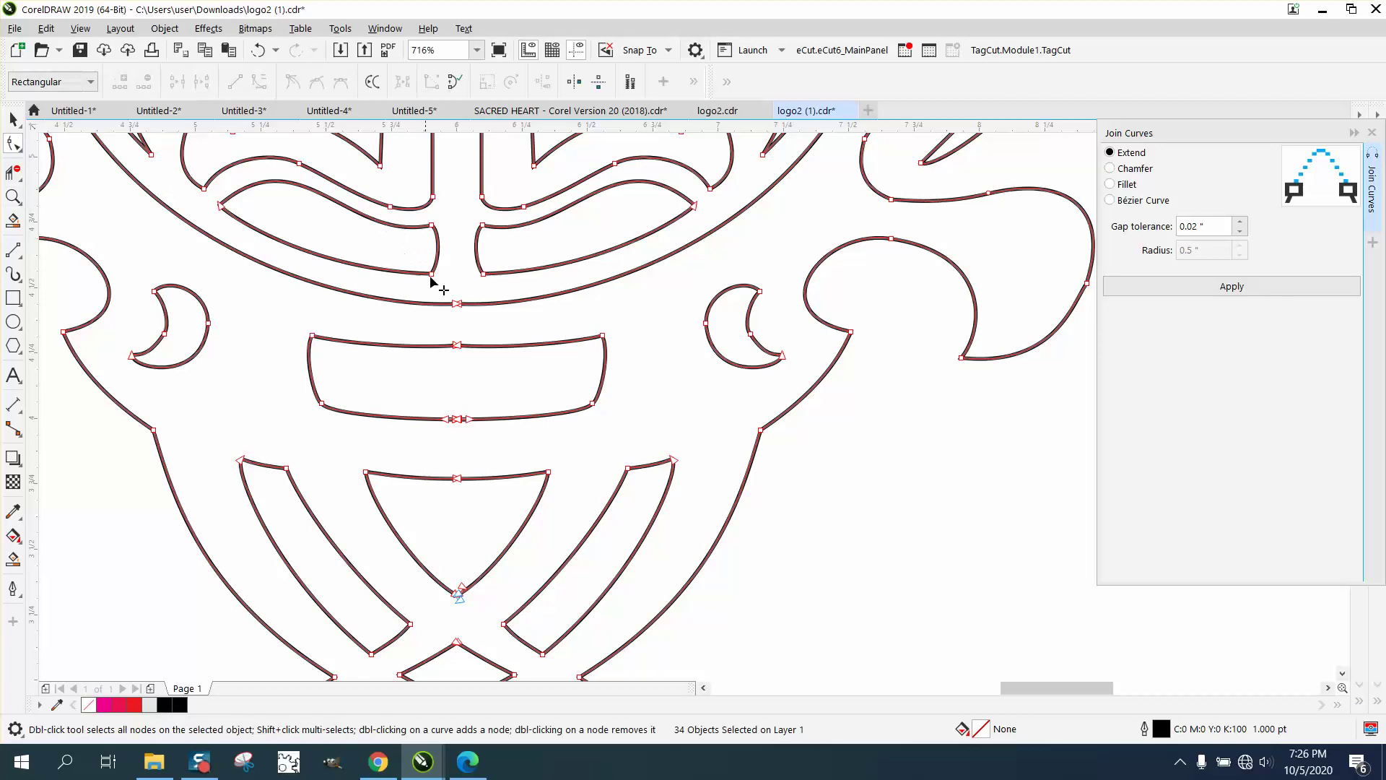
{"action": "left_click_drag", "start_coordinate": [438, 282], "coordinate": [482, 608]}
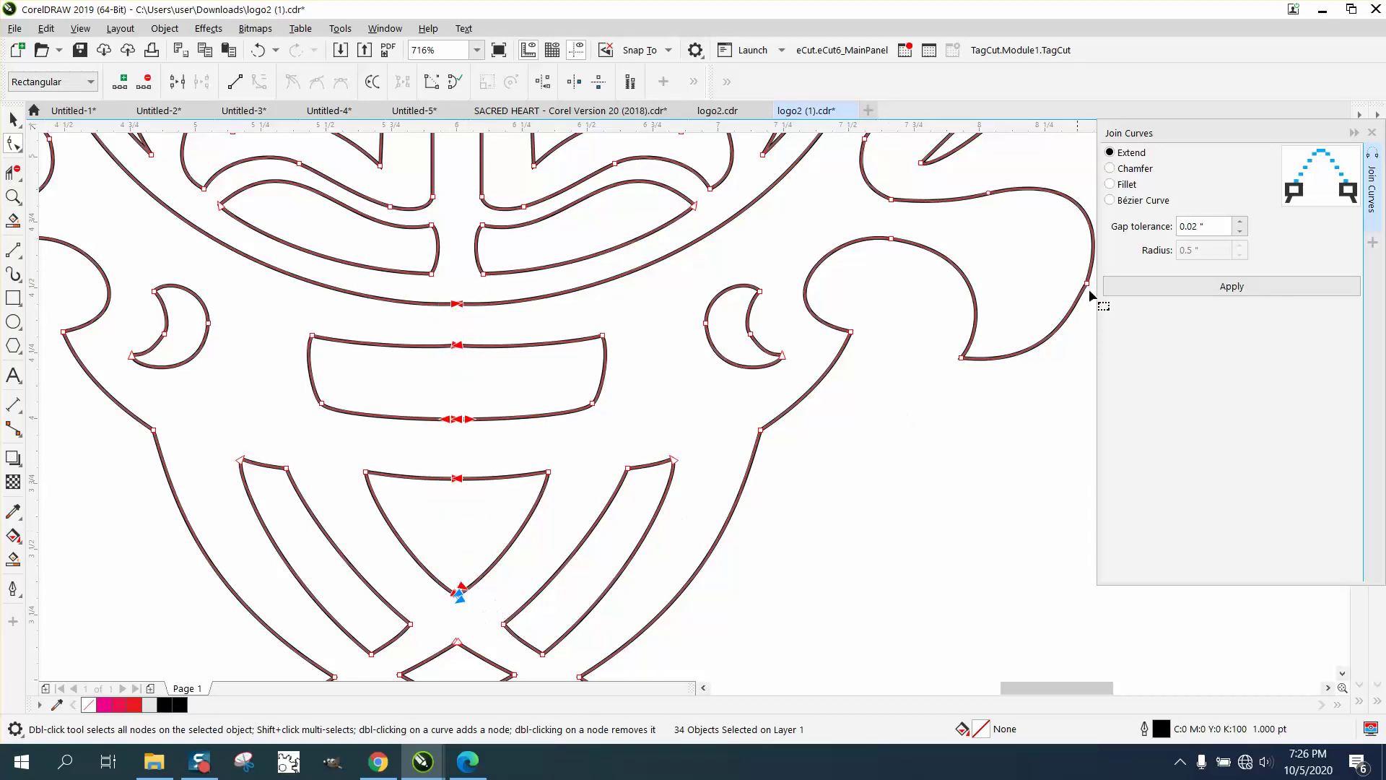
{"action": "left_click", "coordinate": [1137, 285]}
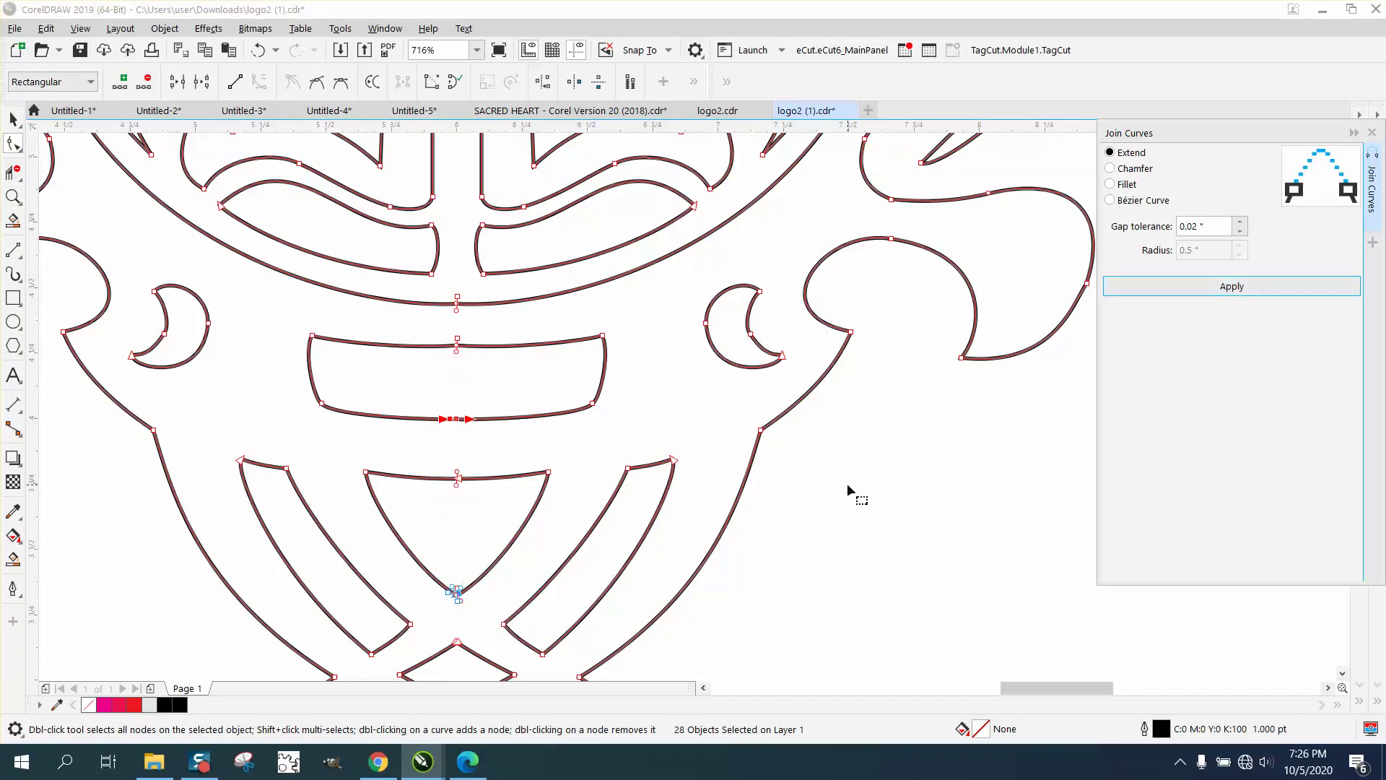
{"action": "left_click", "coordinate": [13, 196]}
{"action": "left_click_drag", "start_coordinate": [523, 352], "coordinate": [522, 352]}
{"action": "left_click", "coordinate": [13, 147]}
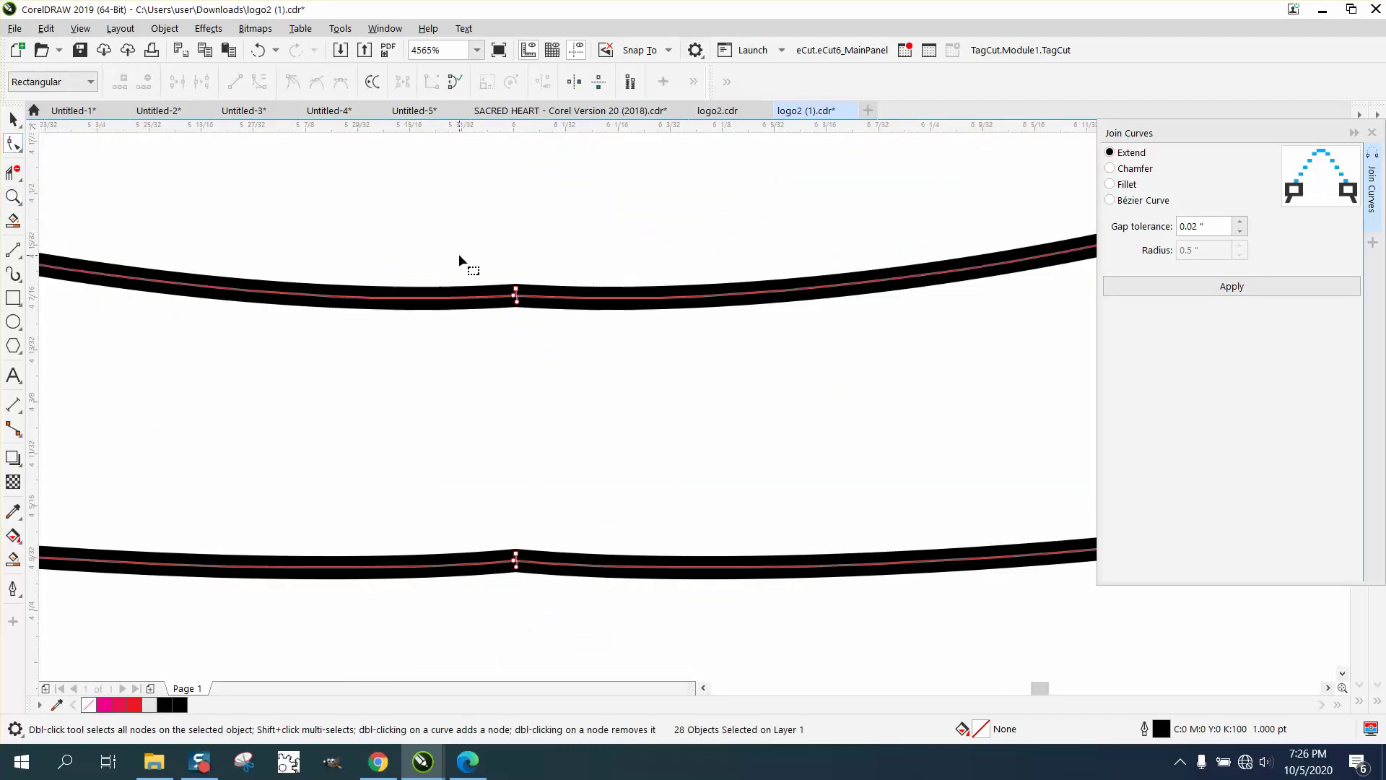
{"action": "double_click", "coordinate": [517, 294]}
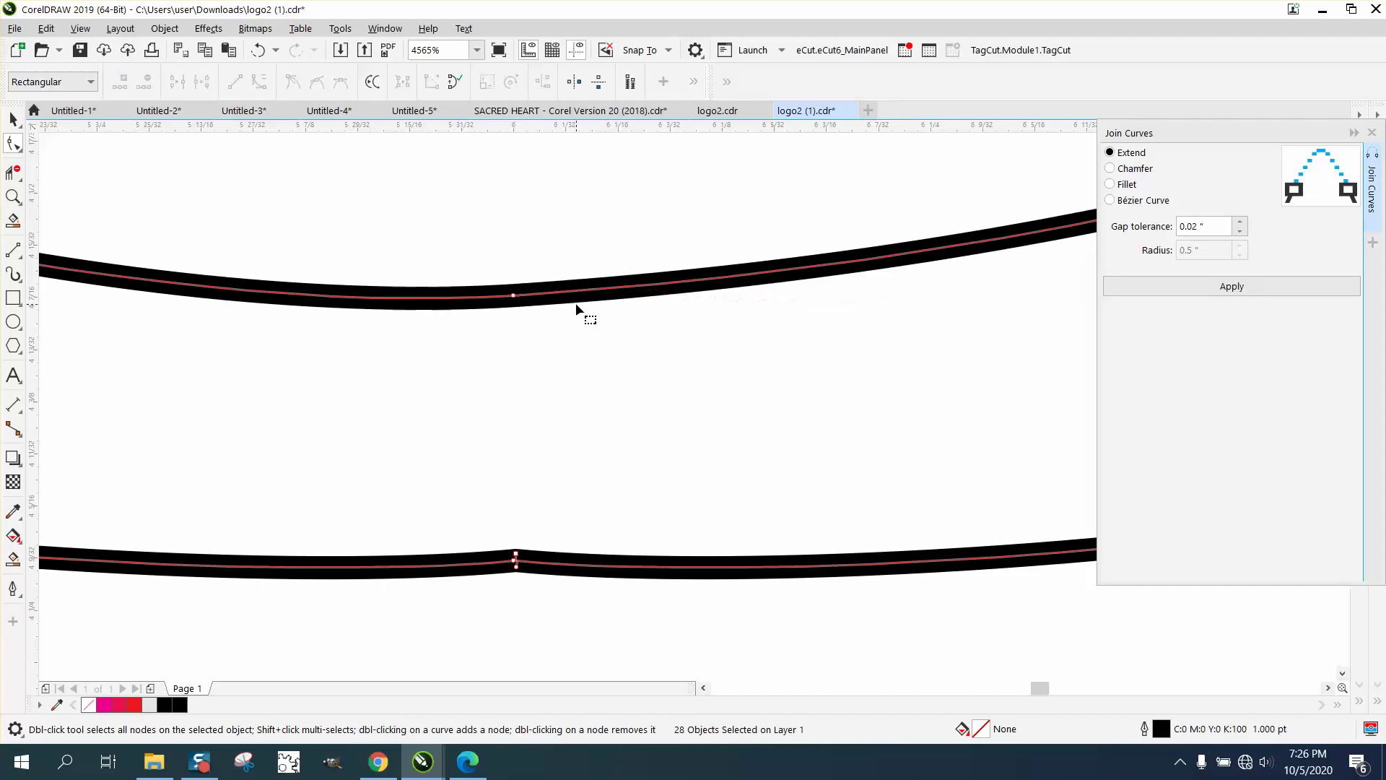
{"action": "scroll", "coordinate": [573, 301], "scroll_direction": "down", "scroll_amount": 5}
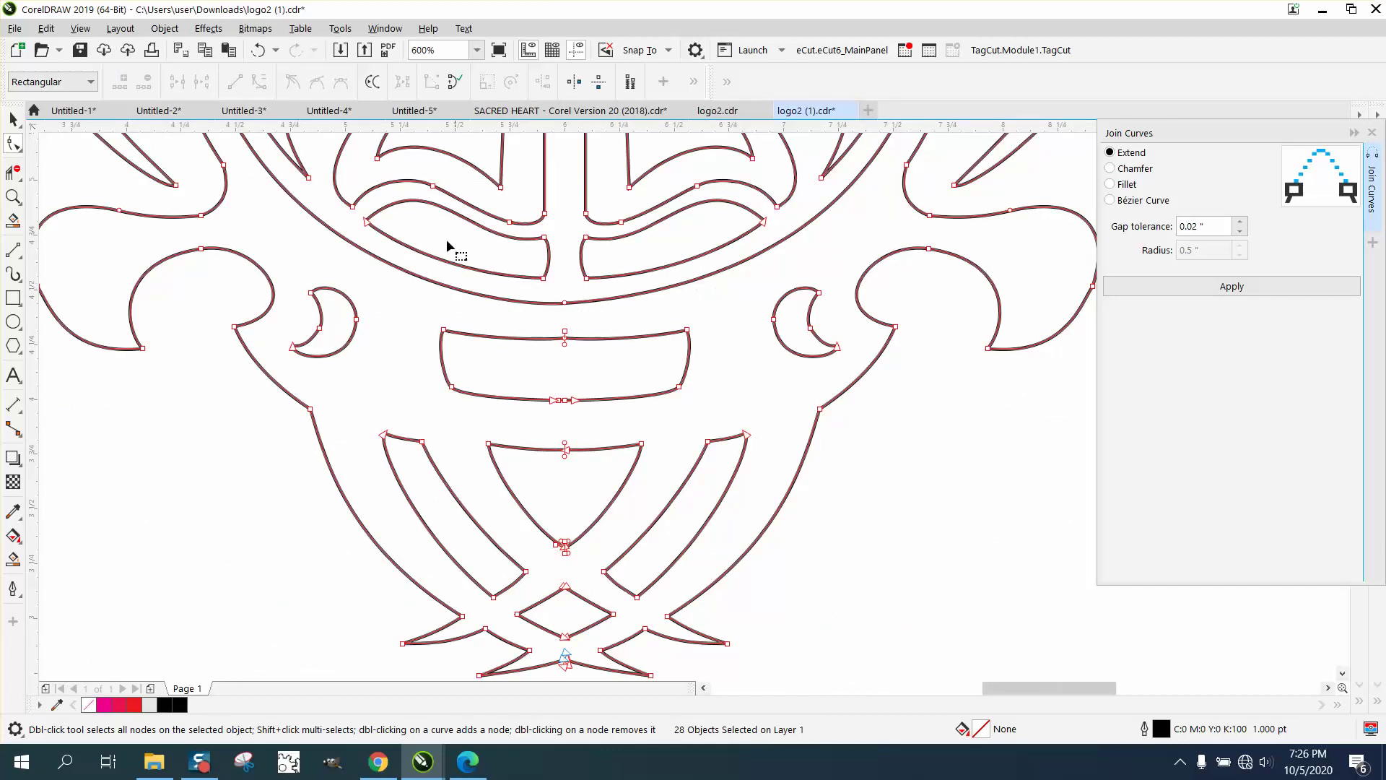
{"action": "left_click", "coordinate": [259, 50]}
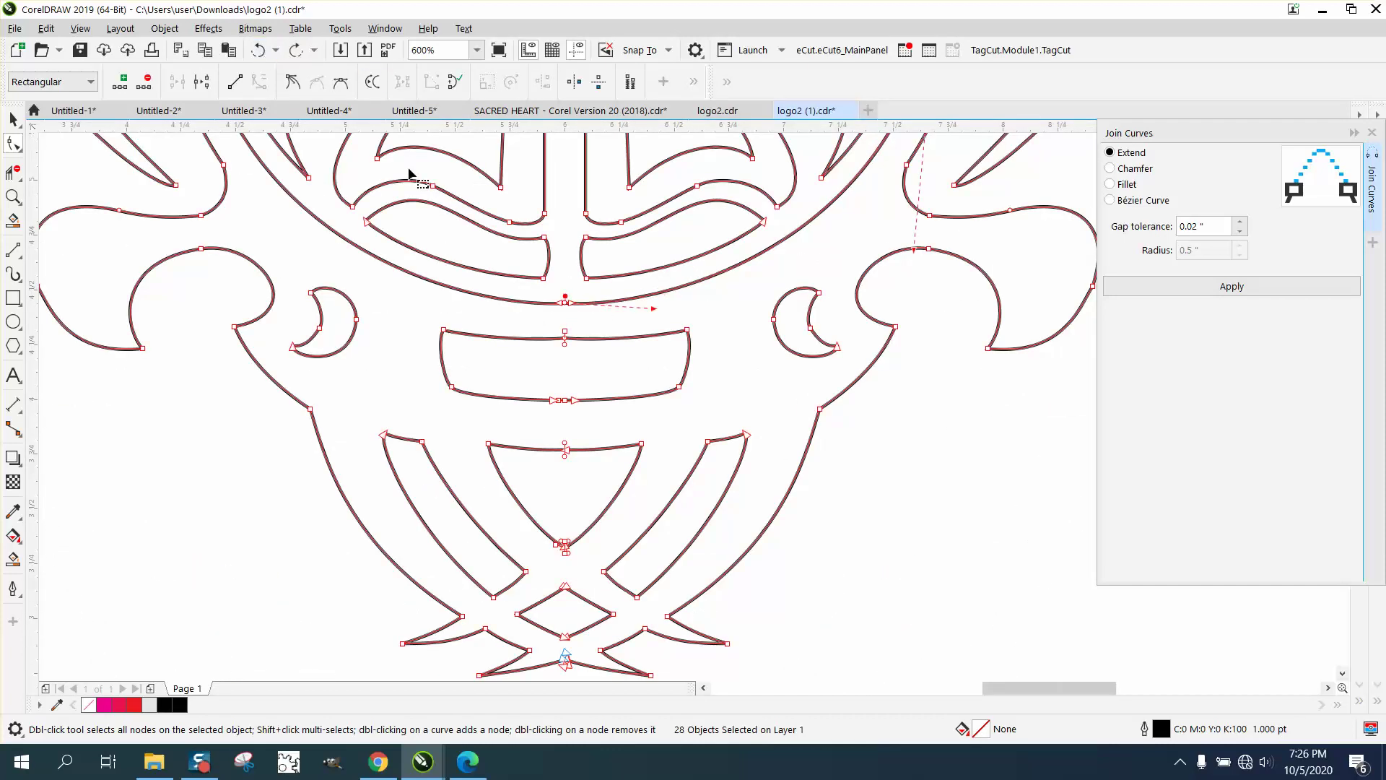
{"action": "left_click", "coordinate": [565, 337]}
{"action": "left_click_drag", "start_coordinate": [547, 290], "coordinate": [579, 471]}
{"action": "key", "text": "Delete"}
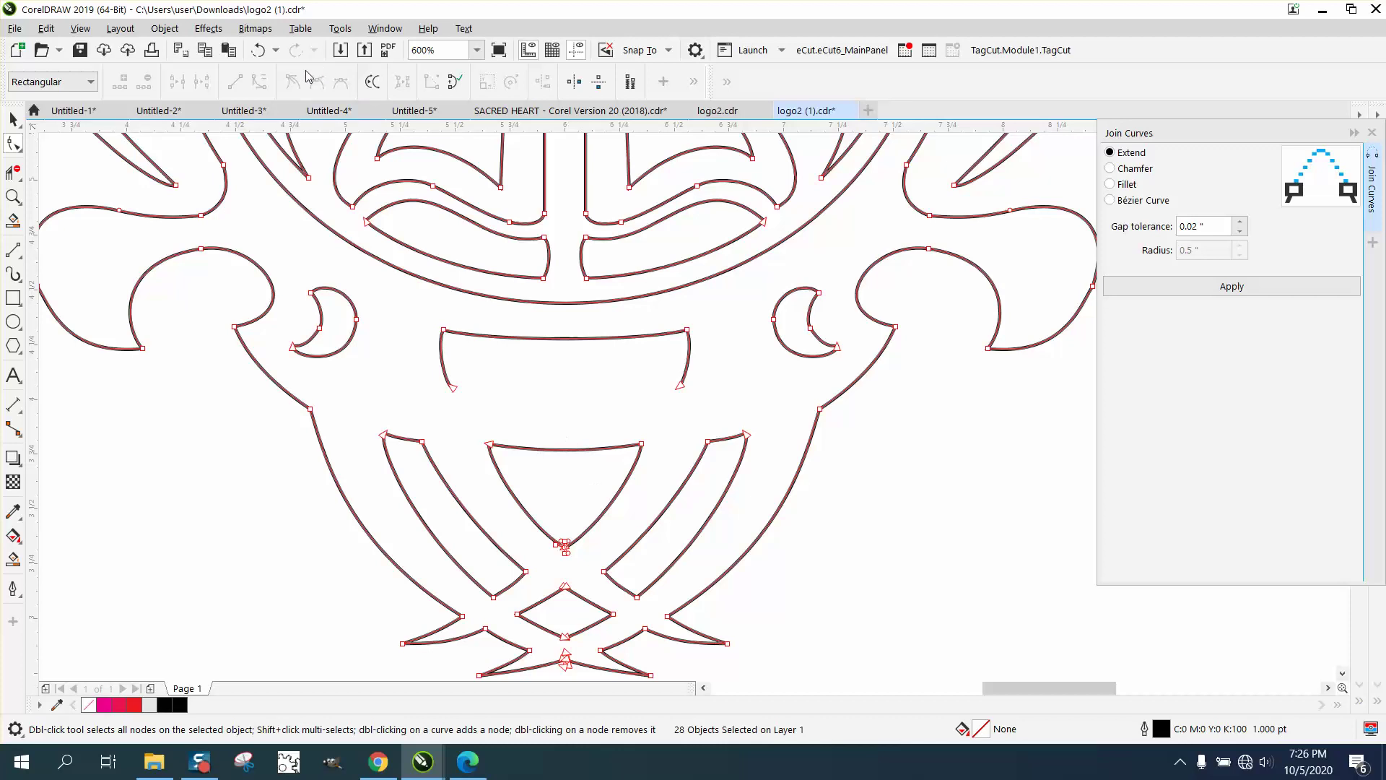
{"action": "left_click", "coordinate": [258, 49]}
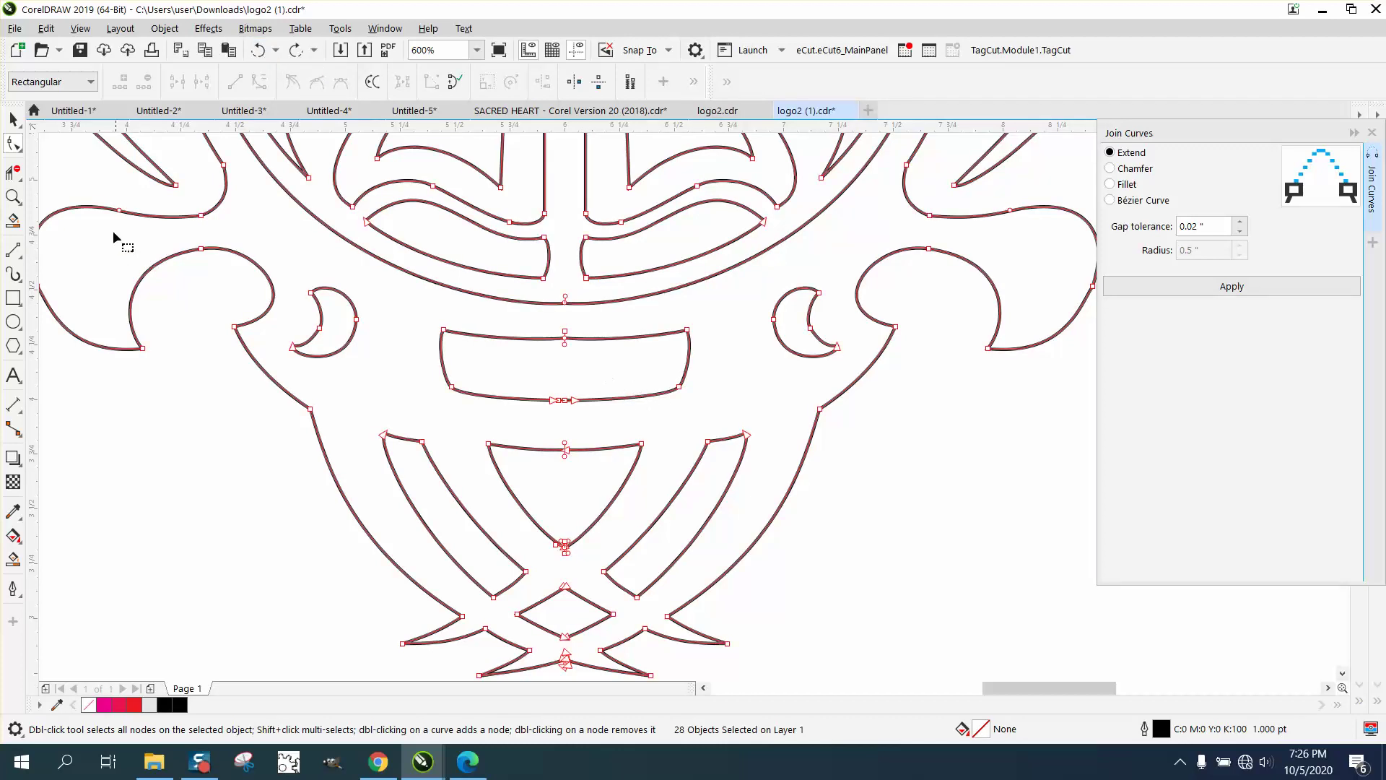
Step: Move the end node beside the gap across and join the two curve ends
{"action": "left_click", "coordinate": [13, 197]}
{"action": "left_click_drag", "start_coordinate": [499, 374], "coordinate": [628, 440]}
{"action": "left_click", "coordinate": [13, 142]}
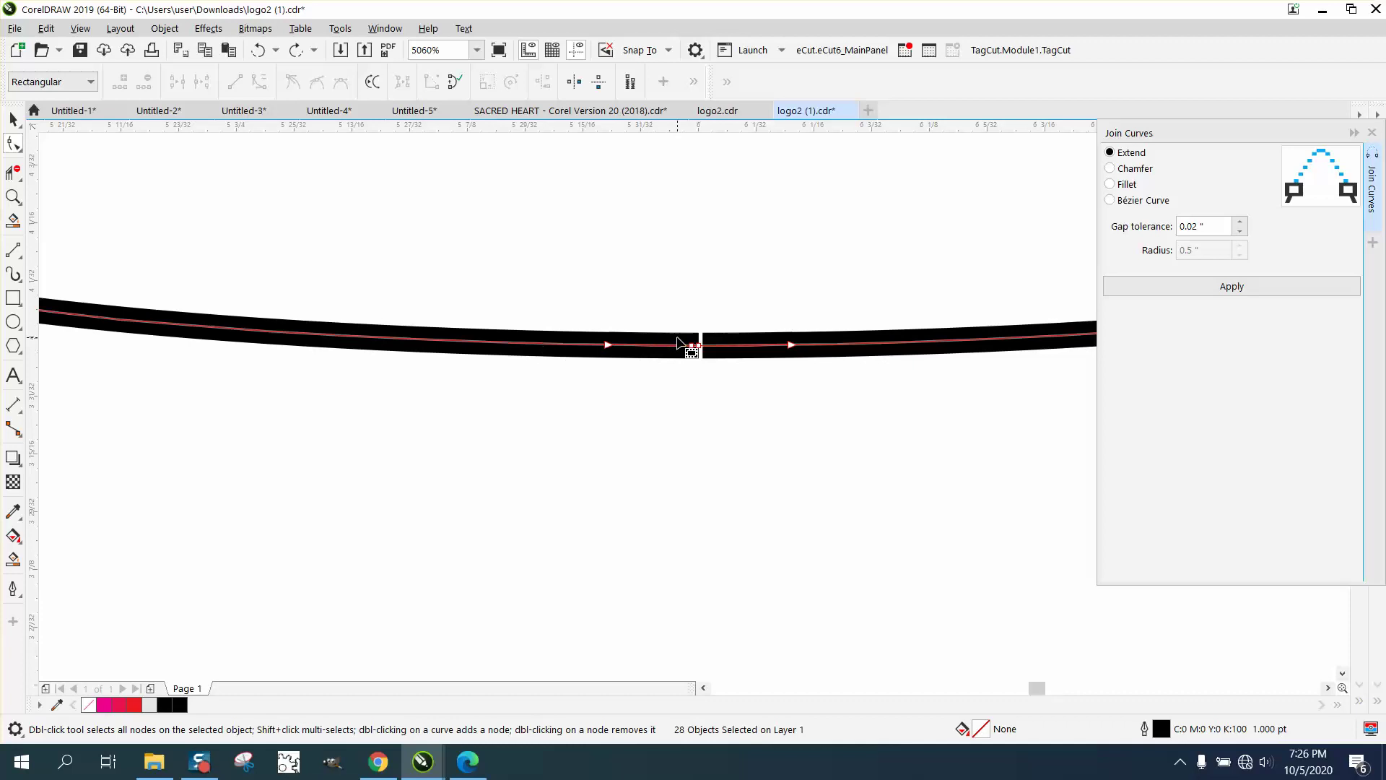
{"action": "left_click_drag", "start_coordinate": [694, 347], "coordinate": [699, 396]}
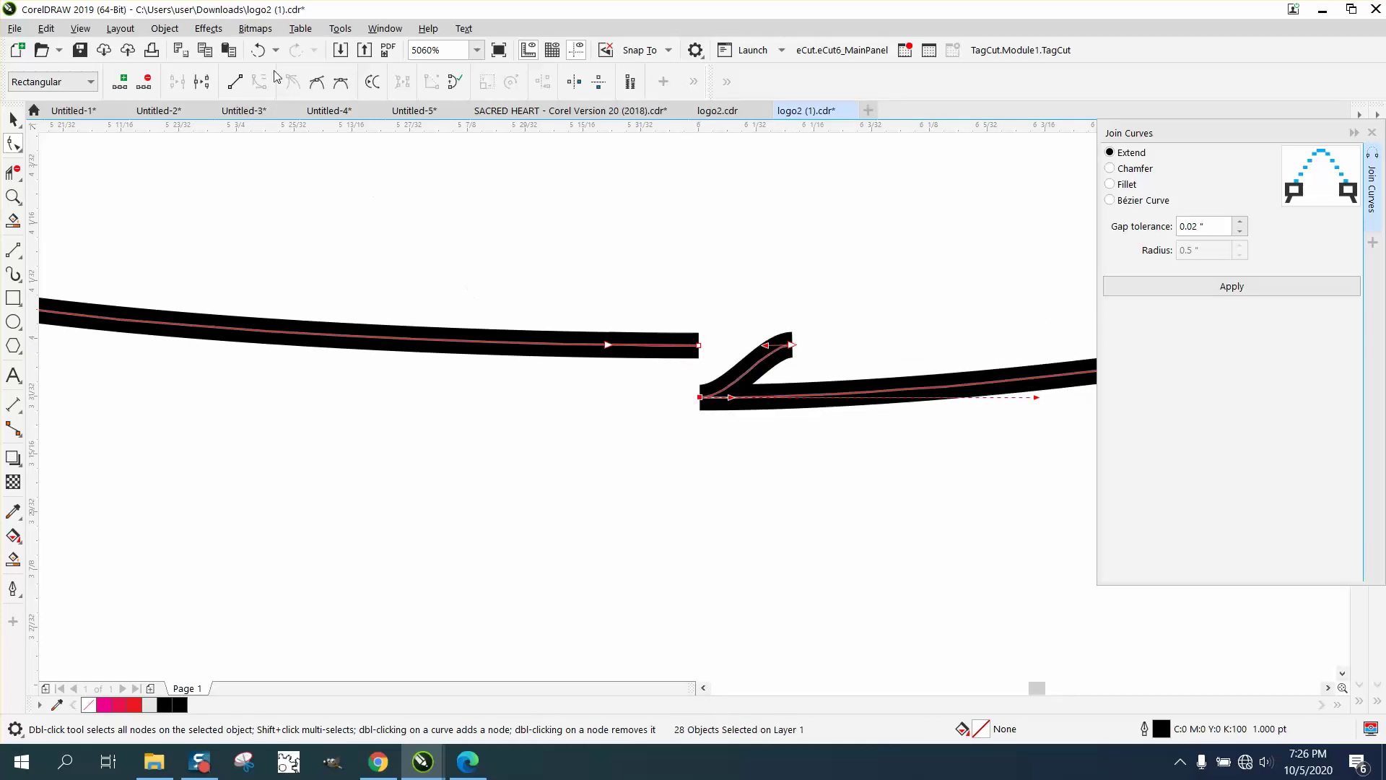
{"action": "left_click", "coordinate": [257, 49]}
{"action": "left_click", "coordinate": [790, 345]}
{"action": "left_click_drag", "start_coordinate": [790, 346], "coordinate": [701, 347]}
{"action": "left_click_drag", "start_coordinate": [659, 303], "coordinate": [739, 374]}
{"action": "left_click", "coordinate": [1220, 286]}
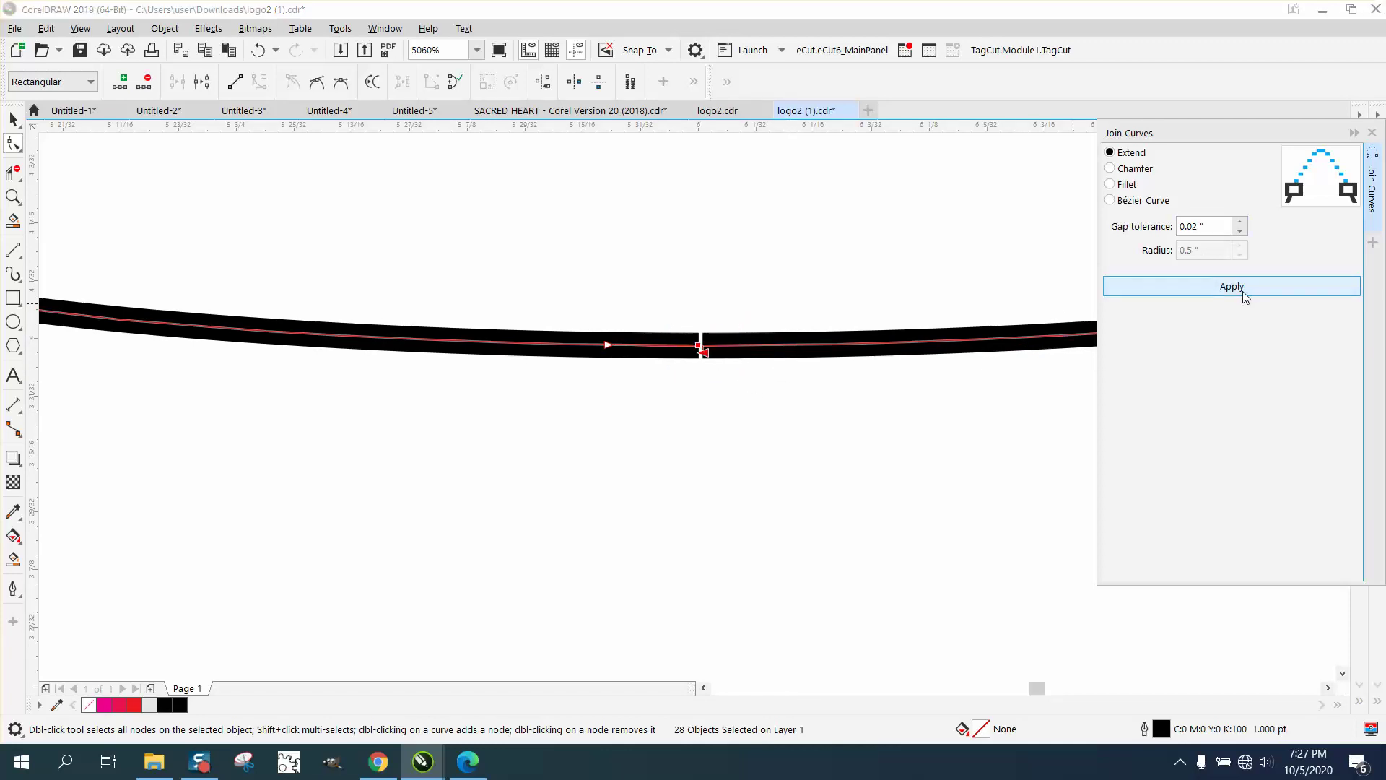
Step: Delete the stray diagonal end node, raise the lower curve's end, and join both into one node
{"action": "left_click_drag", "start_coordinate": [702, 348], "coordinate": [692, 399]}
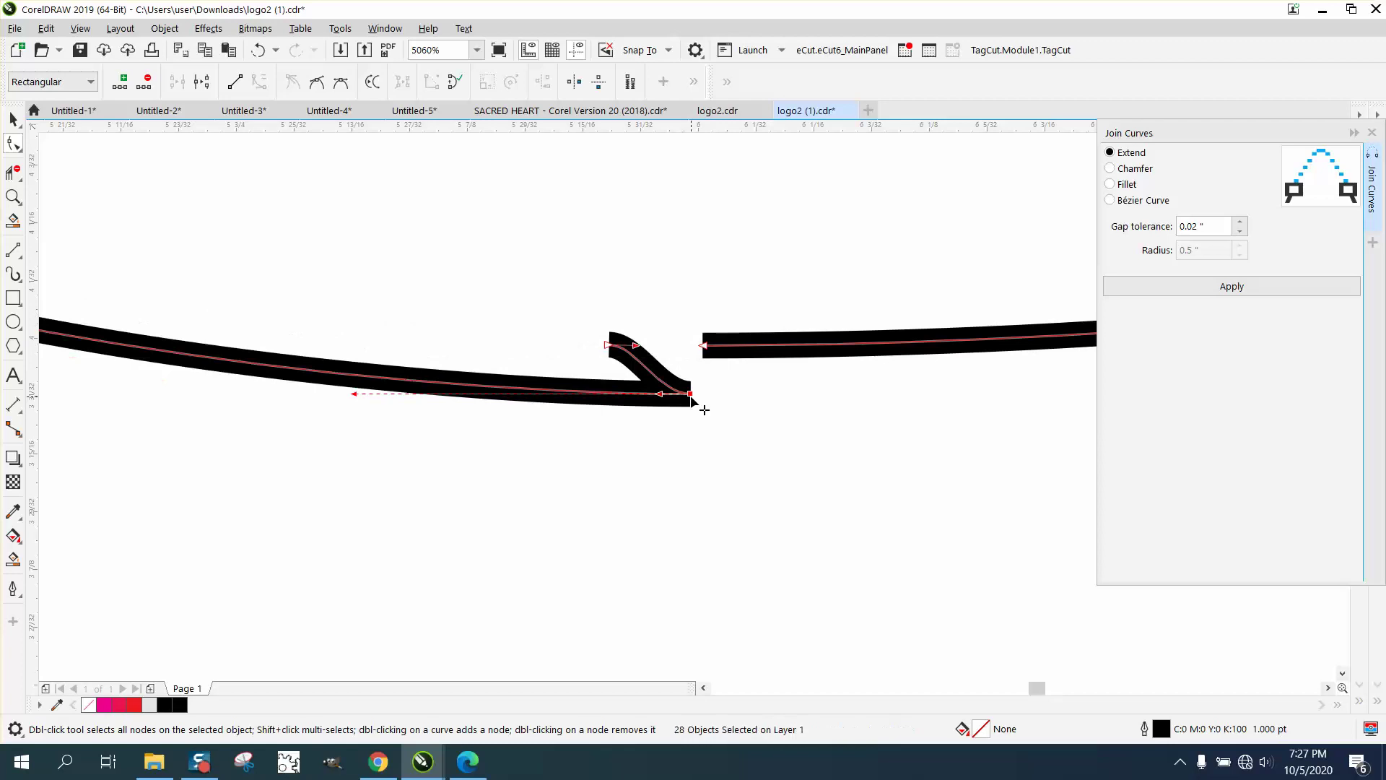
{"action": "left_click", "coordinate": [258, 50]}
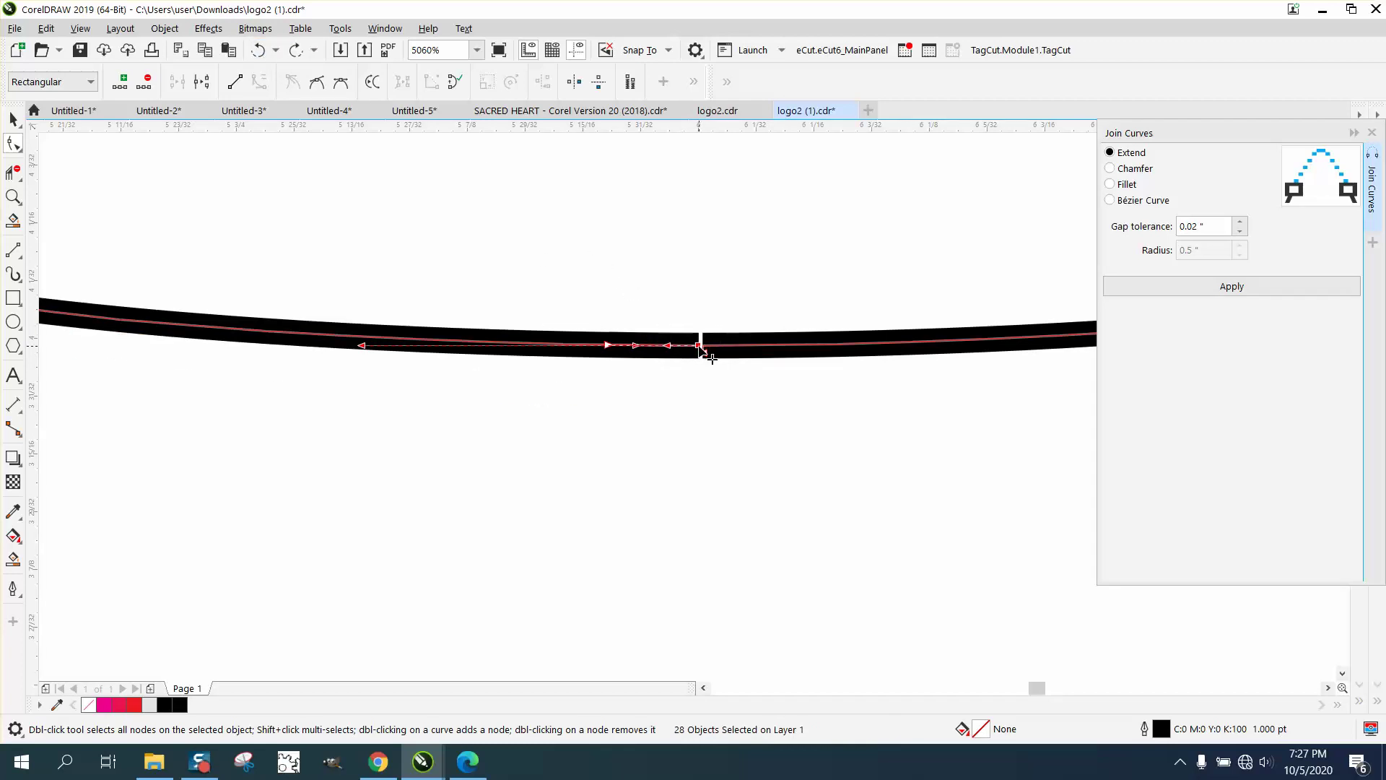
{"action": "key", "text": "ctrl+shift+z"}
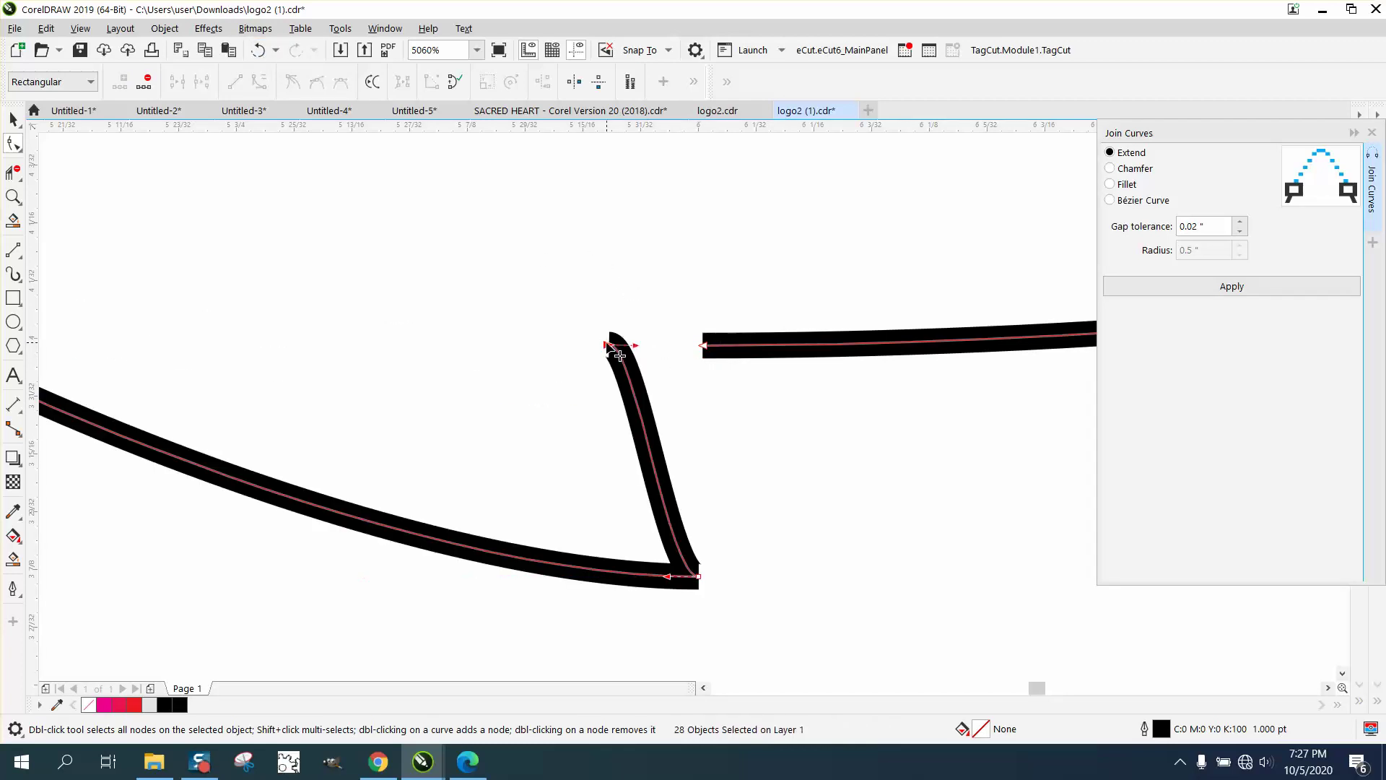
{"action": "key", "text": "Delete"}
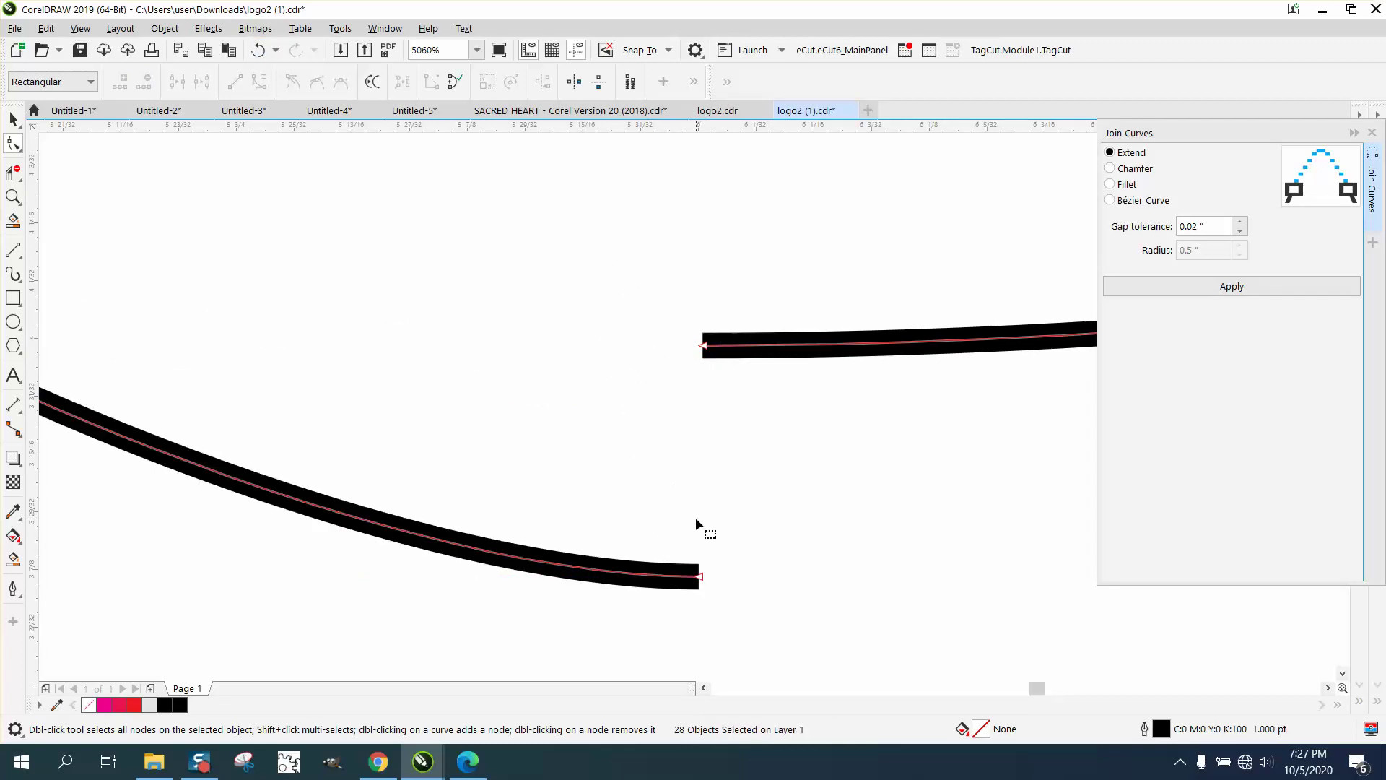
{"action": "left_click", "coordinate": [698, 577]}
{"action": "left_click_drag", "start_coordinate": [699, 577], "coordinate": [701, 345]}
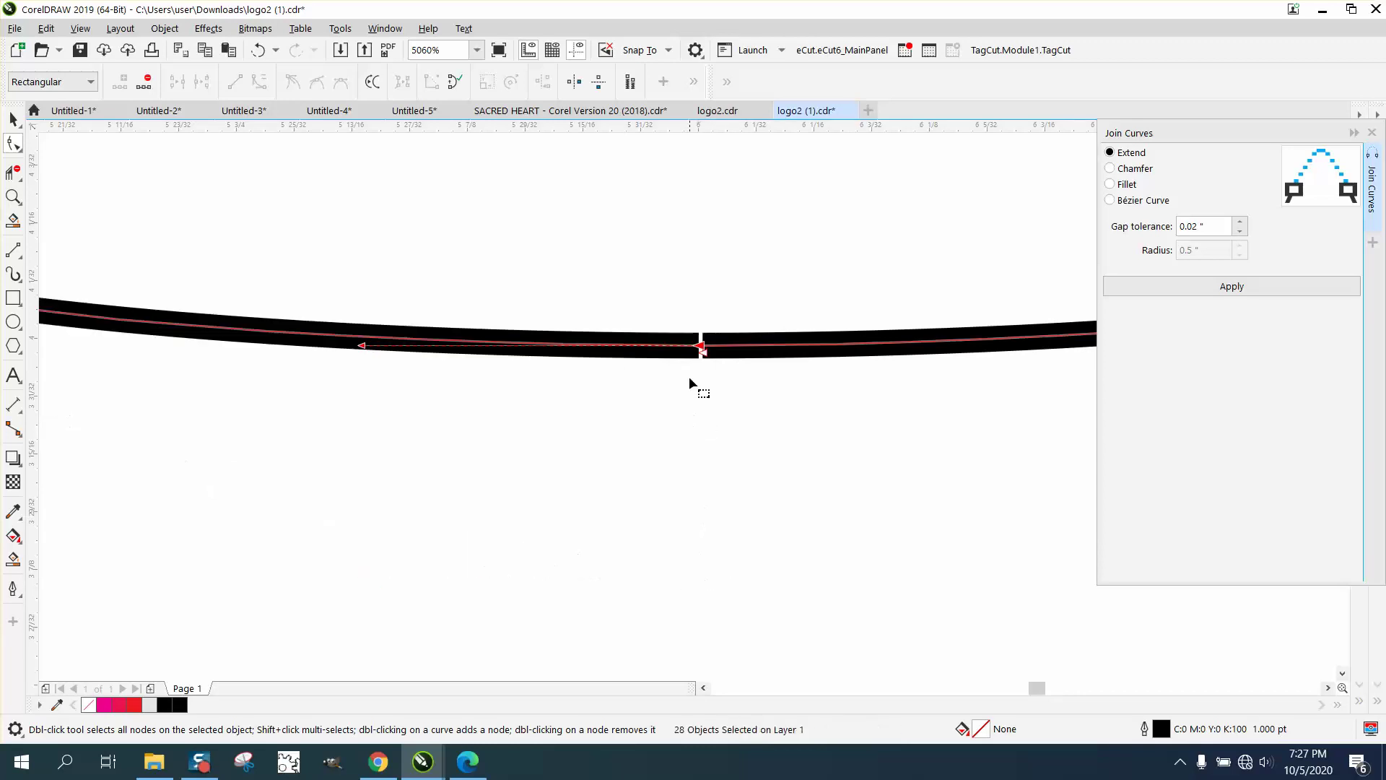
{"action": "left_click_drag", "start_coordinate": [636, 301], "coordinate": [756, 384]}
{"action": "left_click", "coordinate": [1225, 287]}
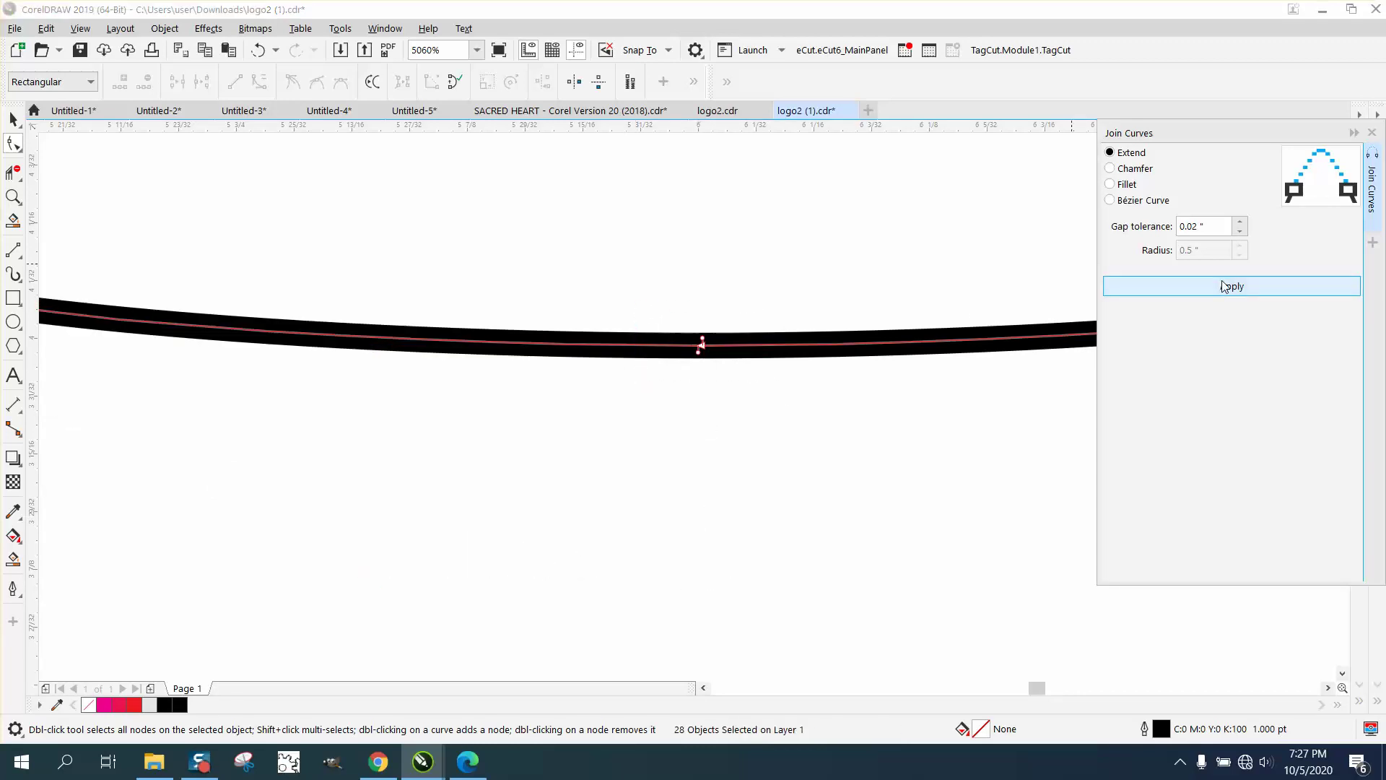
{"action": "left_click_drag", "start_coordinate": [664, 311], "coordinate": [735, 370]}
{"action": "left_click", "coordinate": [736, 363]}
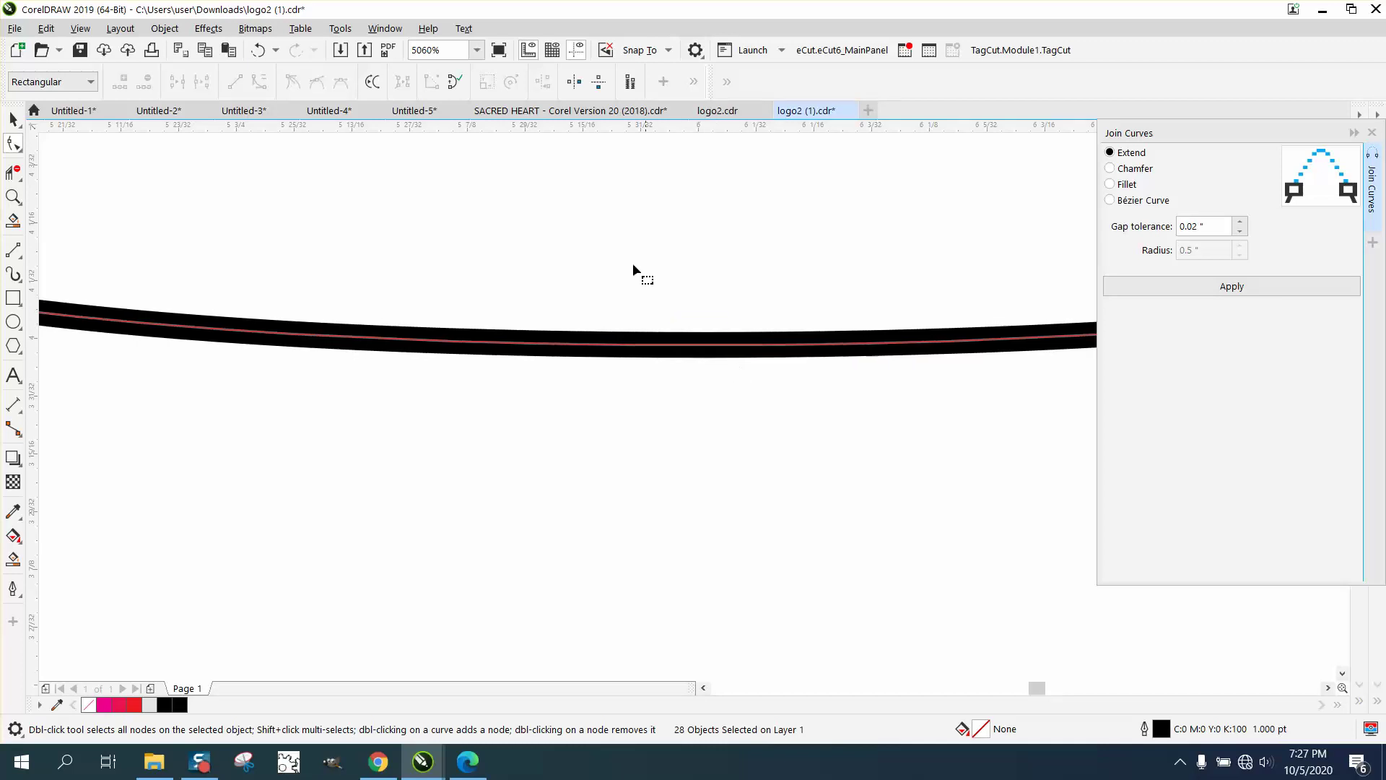
{"action": "scroll", "coordinate": [604, 232], "scroll_direction": "down", "scroll_amount": 2}
{"action": "left_click_drag", "start_coordinate": [690, 508], "coordinate": [693, 503]}
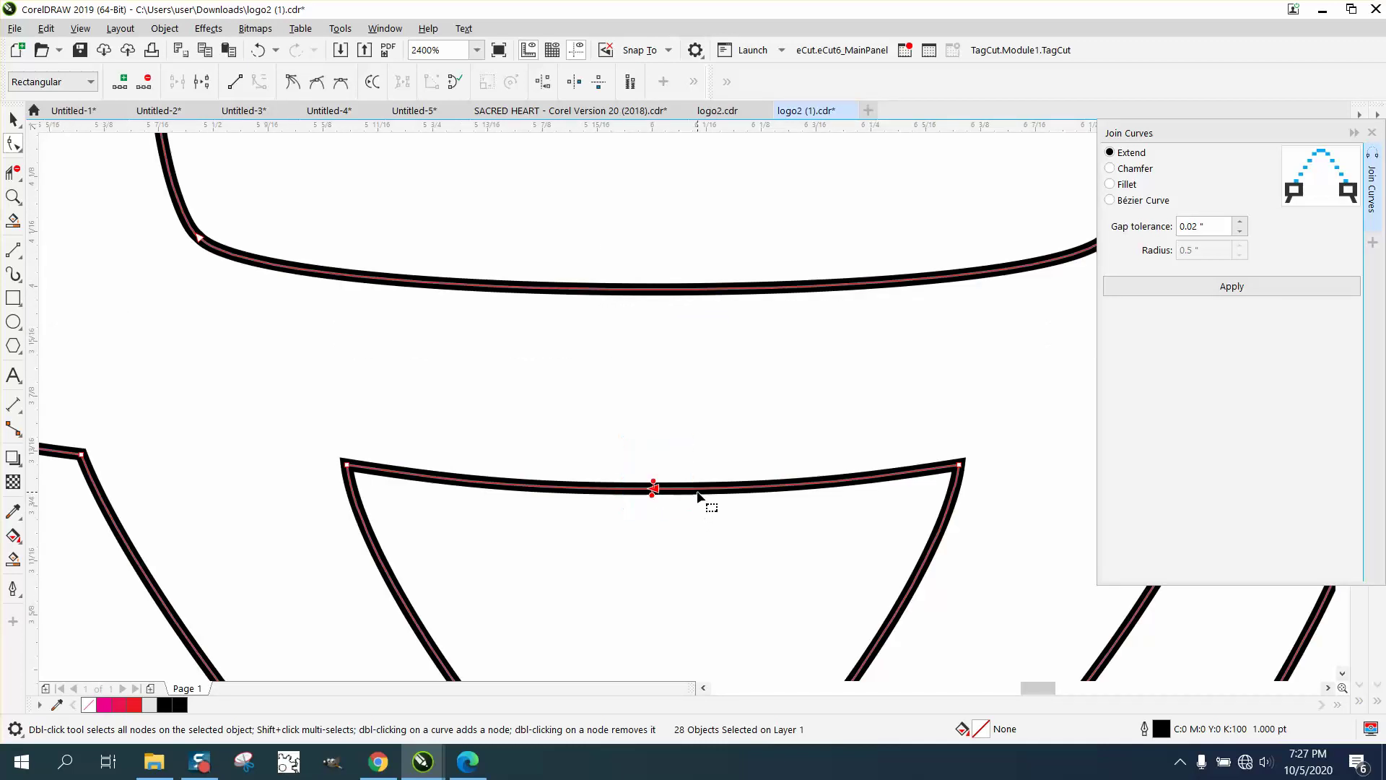
Step: Delete the stray nodes above the V's point, leaving one clean pointed tip
{"action": "scroll", "coordinate": [618, 413], "scroll_direction": "down", "scroll_amount": 4}
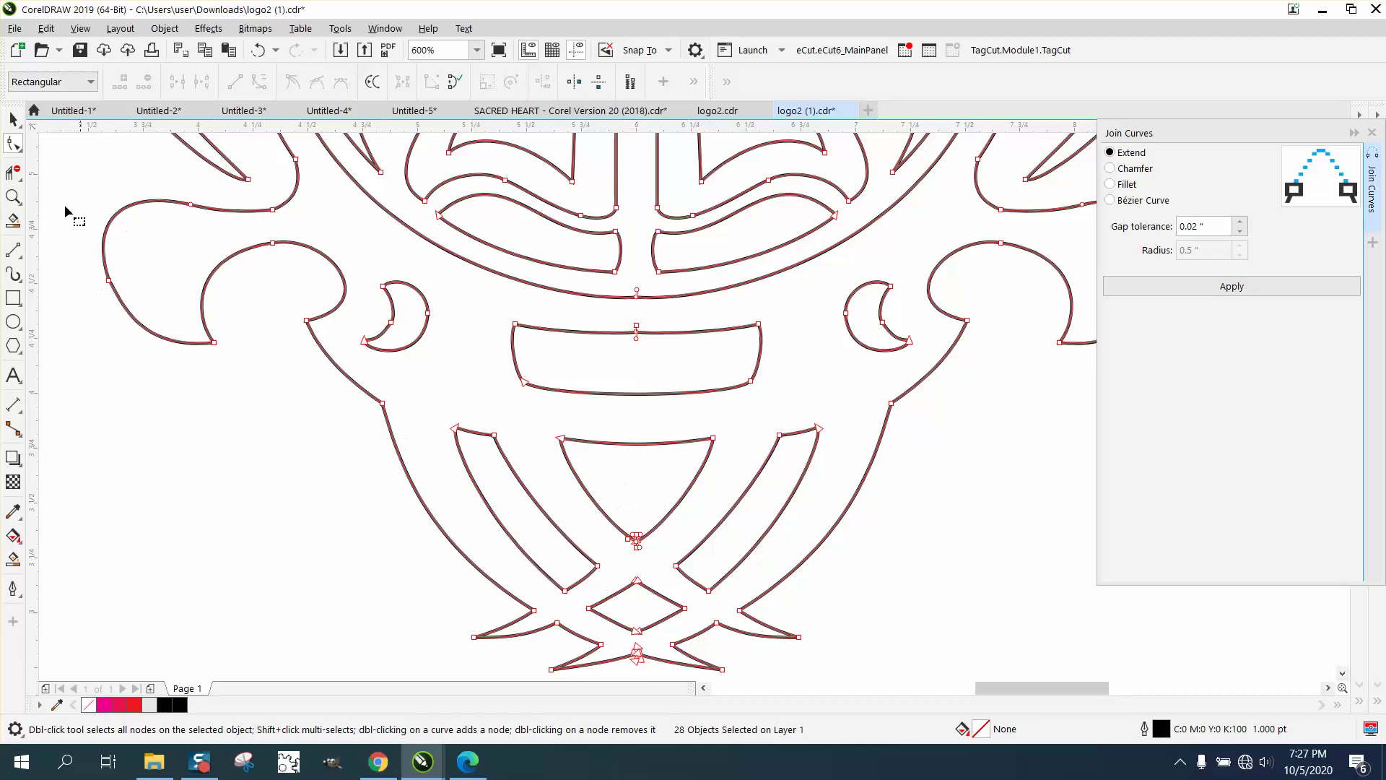
{"action": "left_click", "coordinate": [13, 196]}
{"action": "left_click_drag", "start_coordinate": [569, 514], "coordinate": [696, 573]}
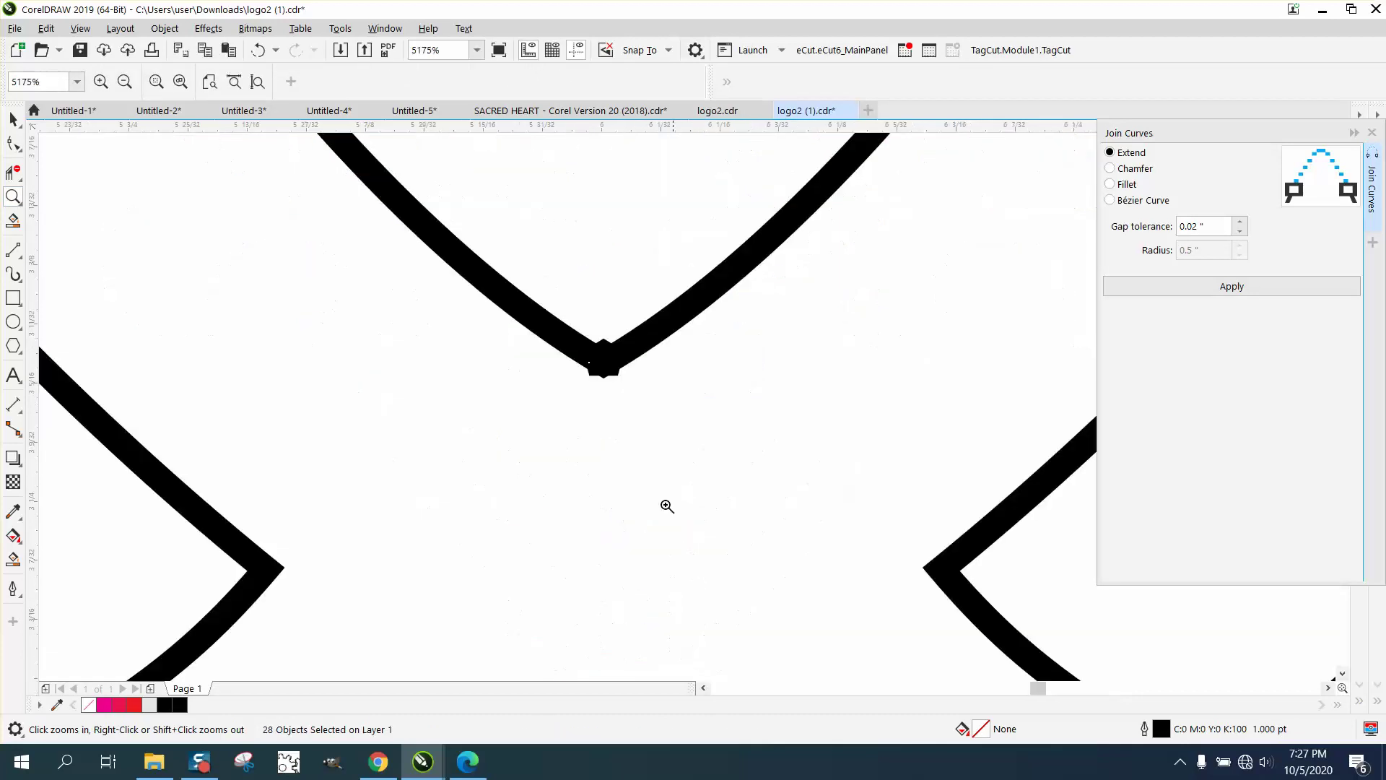
{"action": "left_click", "coordinate": [685, 446]}
{"action": "left_click", "coordinate": [13, 143]}
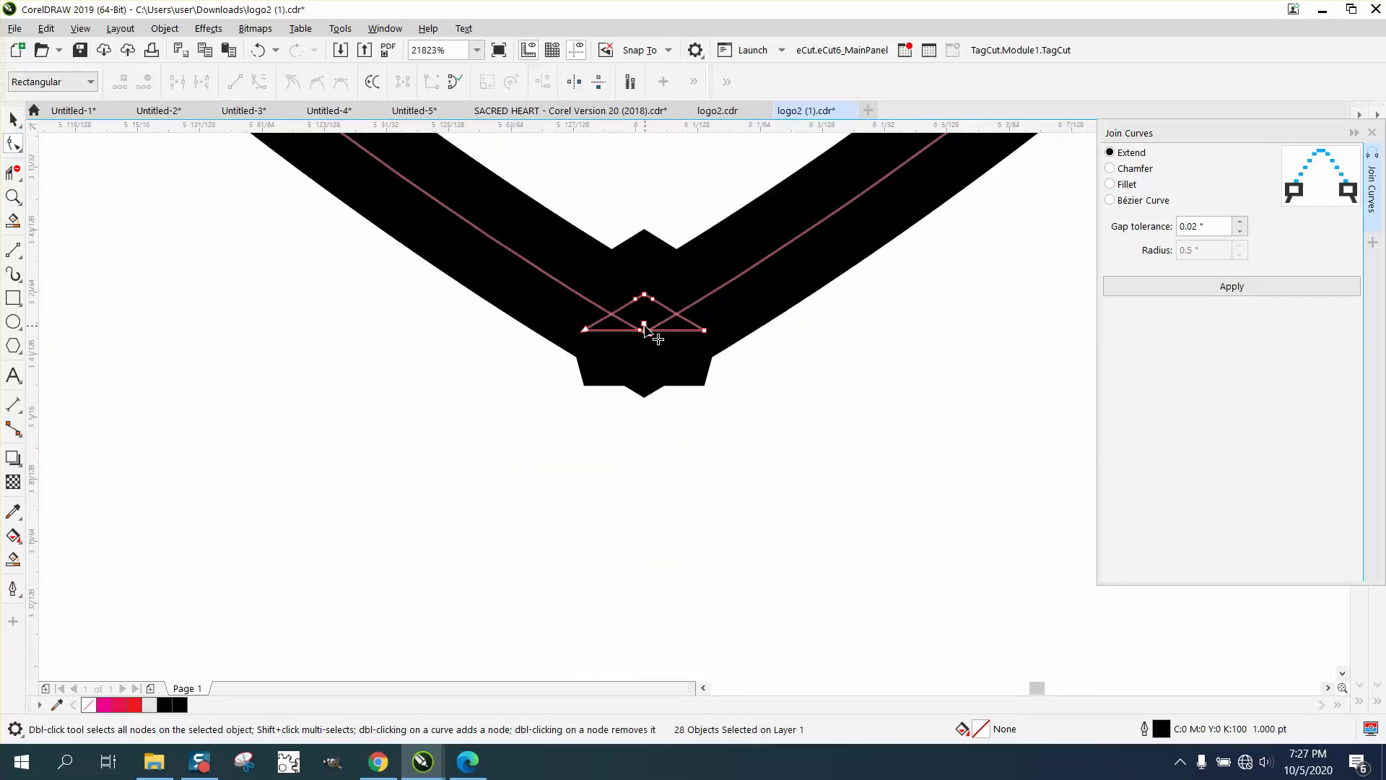
{"action": "left_click_drag", "start_coordinate": [645, 326], "coordinate": [647, 331]}
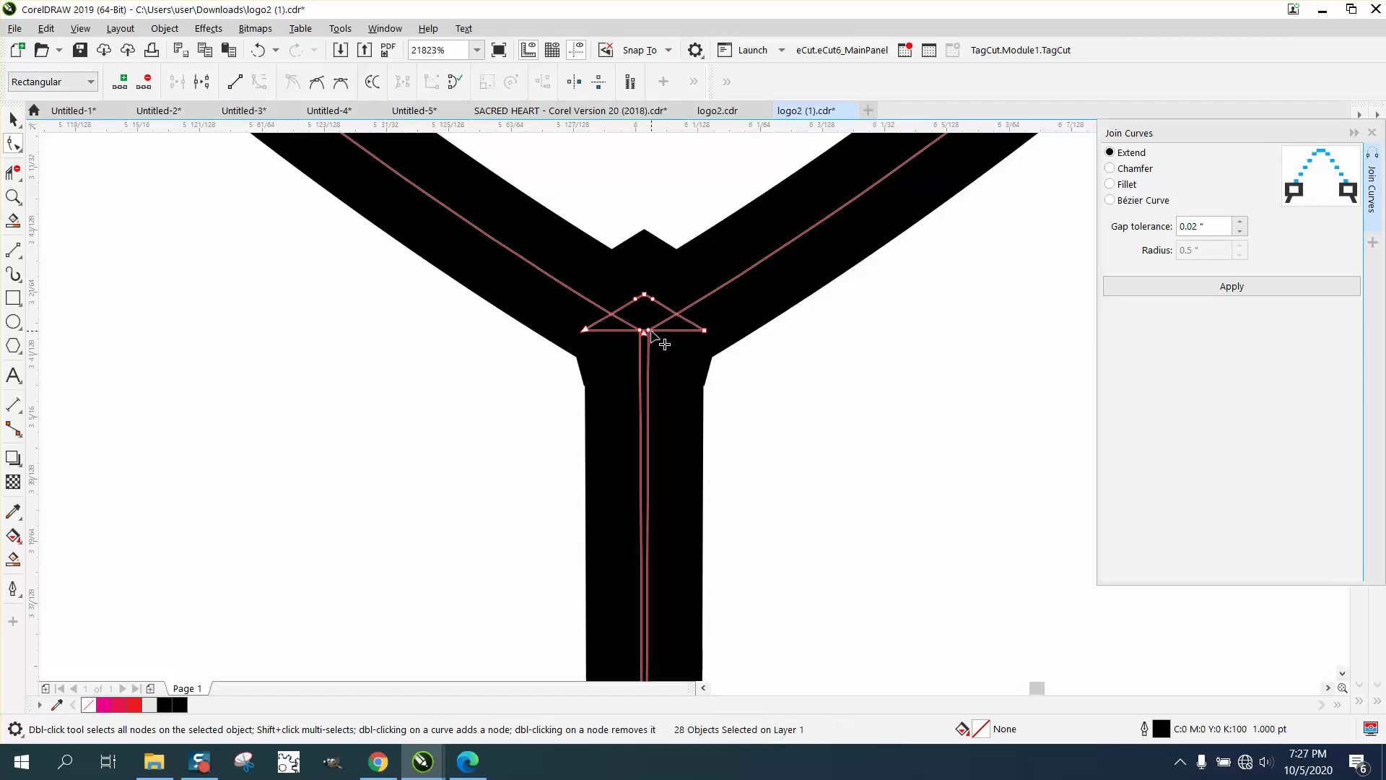
{"action": "key", "text": "ctrl+z"}
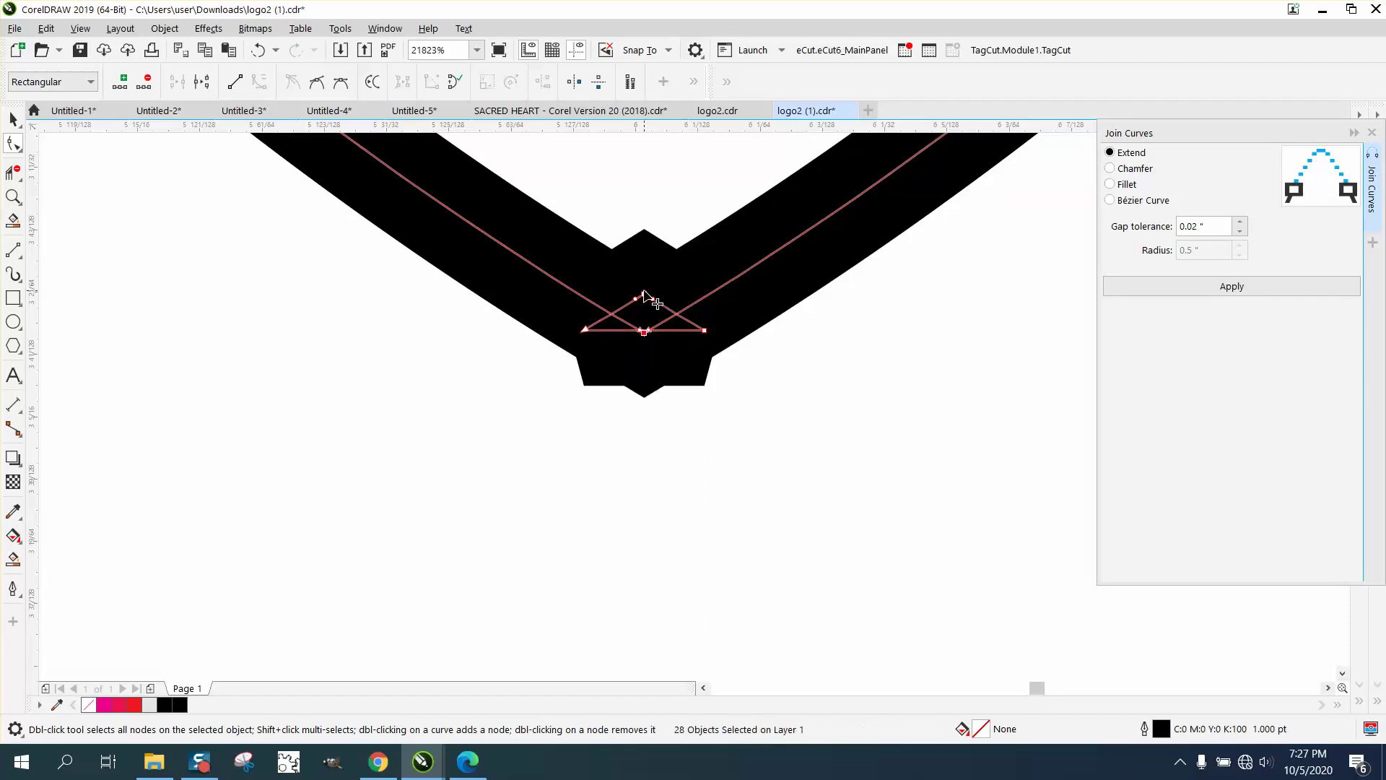
{"action": "left_click_drag", "start_coordinate": [626, 277], "coordinate": [657, 306]}
{"action": "key", "text": "Delete"}
{"action": "key", "text": "Delete"}
{"action": "scroll", "coordinate": [689, 337], "scroll_direction": "down", "scroll_amount": 2}
Step: Join the two halves' end nodes at the diamond's top peak
{"action": "scroll", "coordinate": [689, 338], "scroll_direction": "down", "scroll_amount": 2}
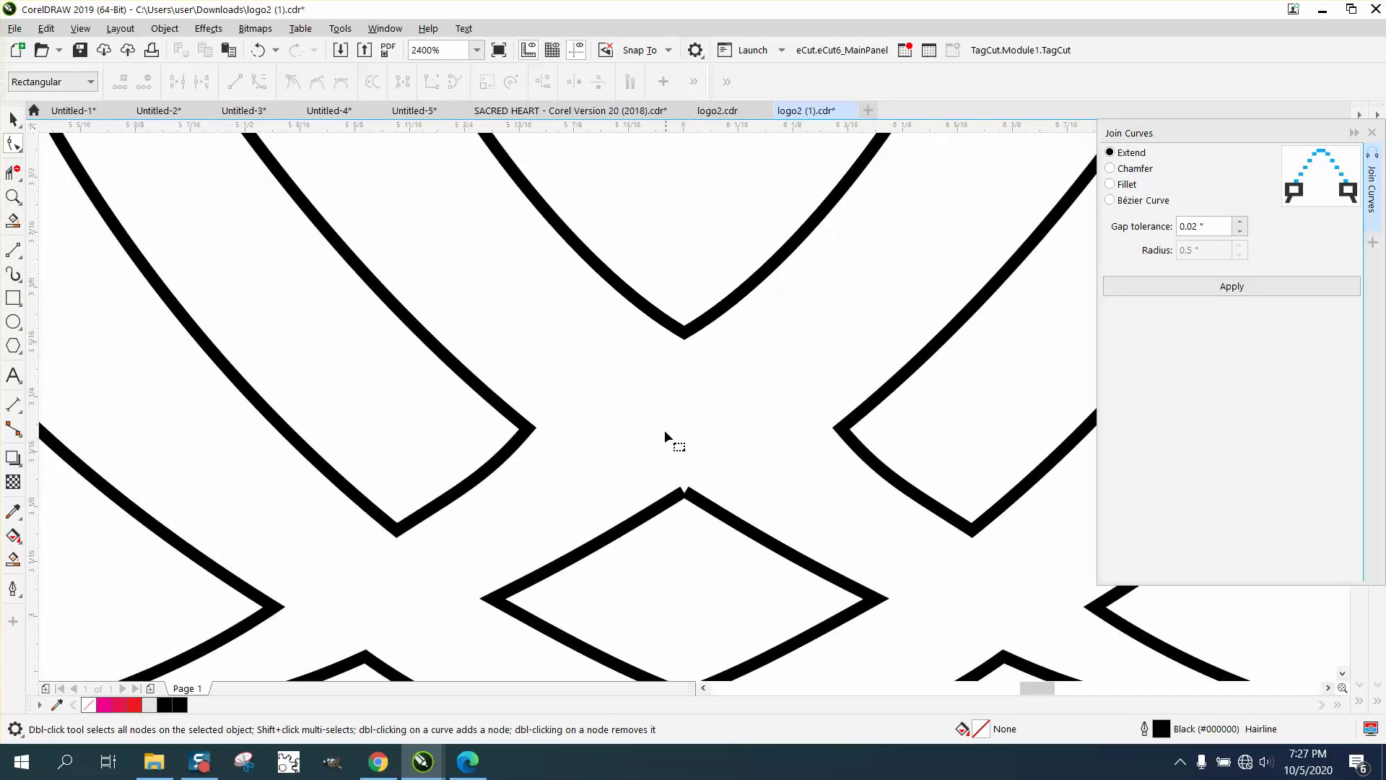
{"action": "key", "text": "z"}
{"action": "left_click_drag", "start_coordinate": [638, 476], "coordinate": [767, 536]}
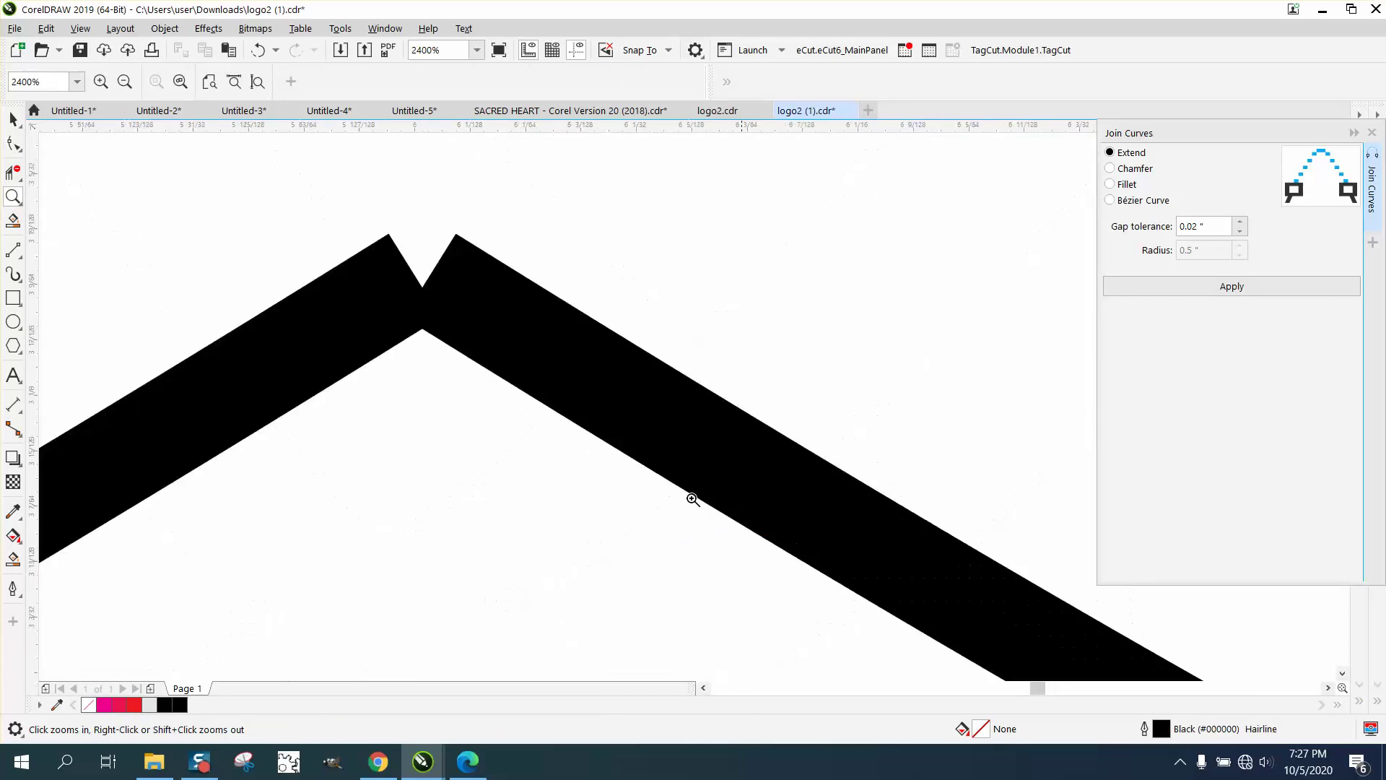
{"action": "key", "text": "F10"}
{"action": "left_click", "coordinate": [392, 275]}
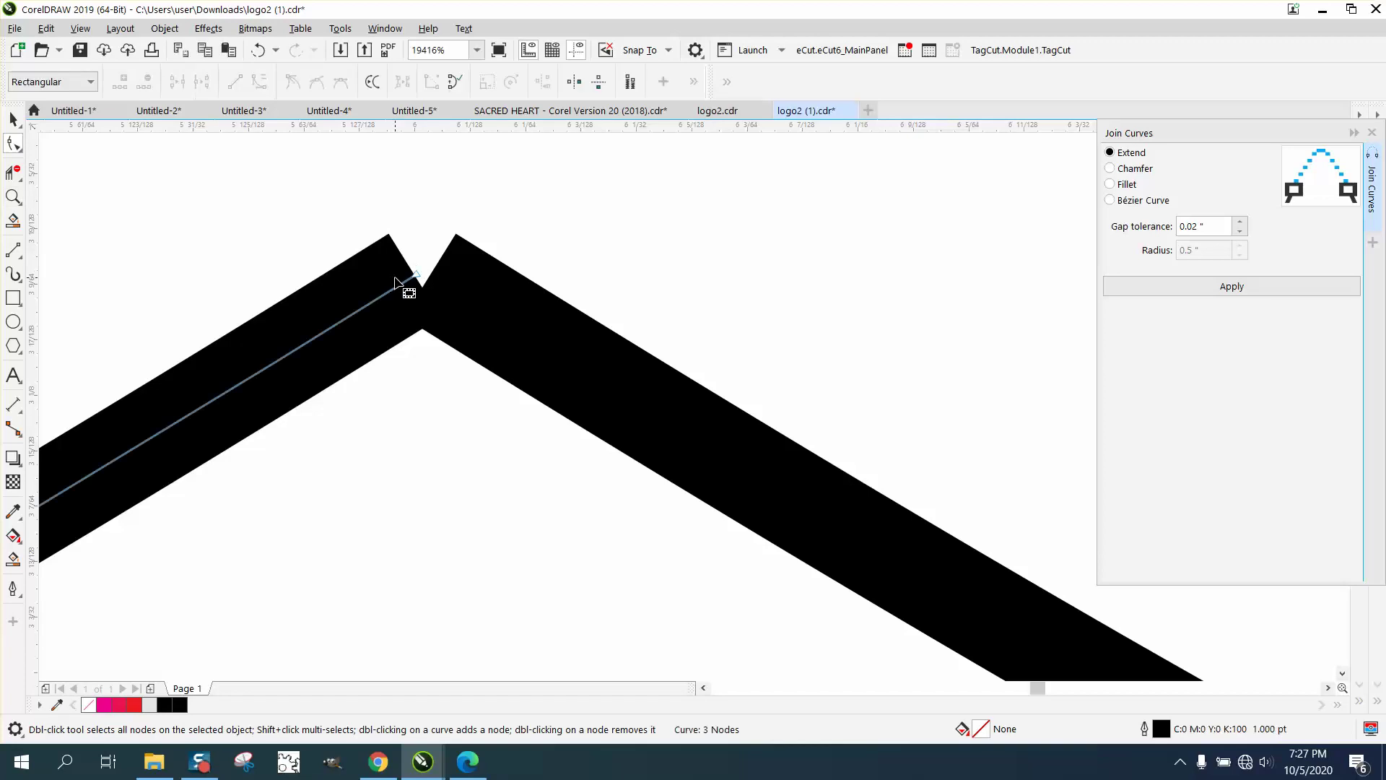
{"action": "left_click", "coordinate": [468, 285], "text": "shift"}
{"action": "left_click_drag", "start_coordinate": [351, 200], "coordinate": [500, 363]}
{"action": "left_click", "coordinate": [1259, 287]}
Step: Join the end nodes at the diamond's bottom point, undoing and redoing the join
{"action": "scroll", "coordinate": [649, 271], "scroll_direction": "down", "scroll_amount": 5}
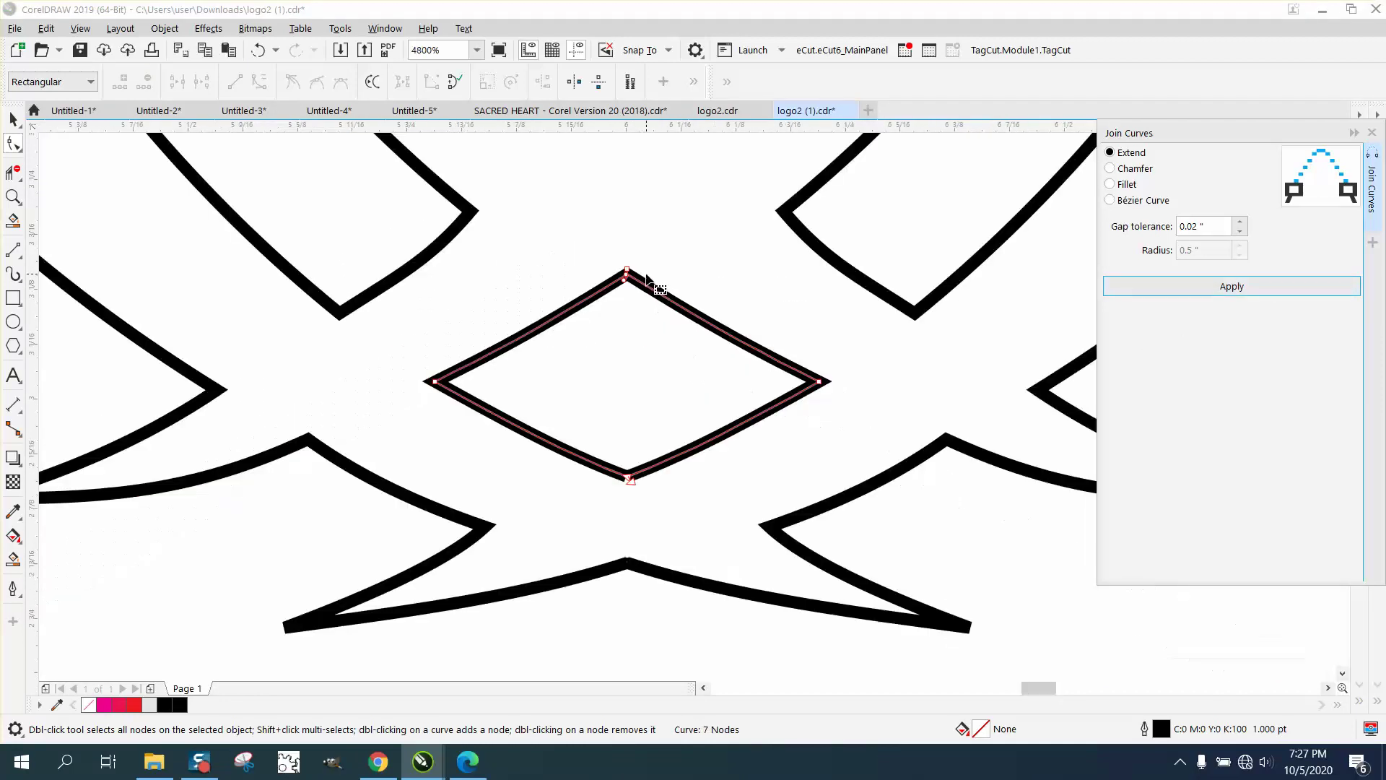
{"action": "left_click_drag", "start_coordinate": [613, 448], "coordinate": [662, 504]}
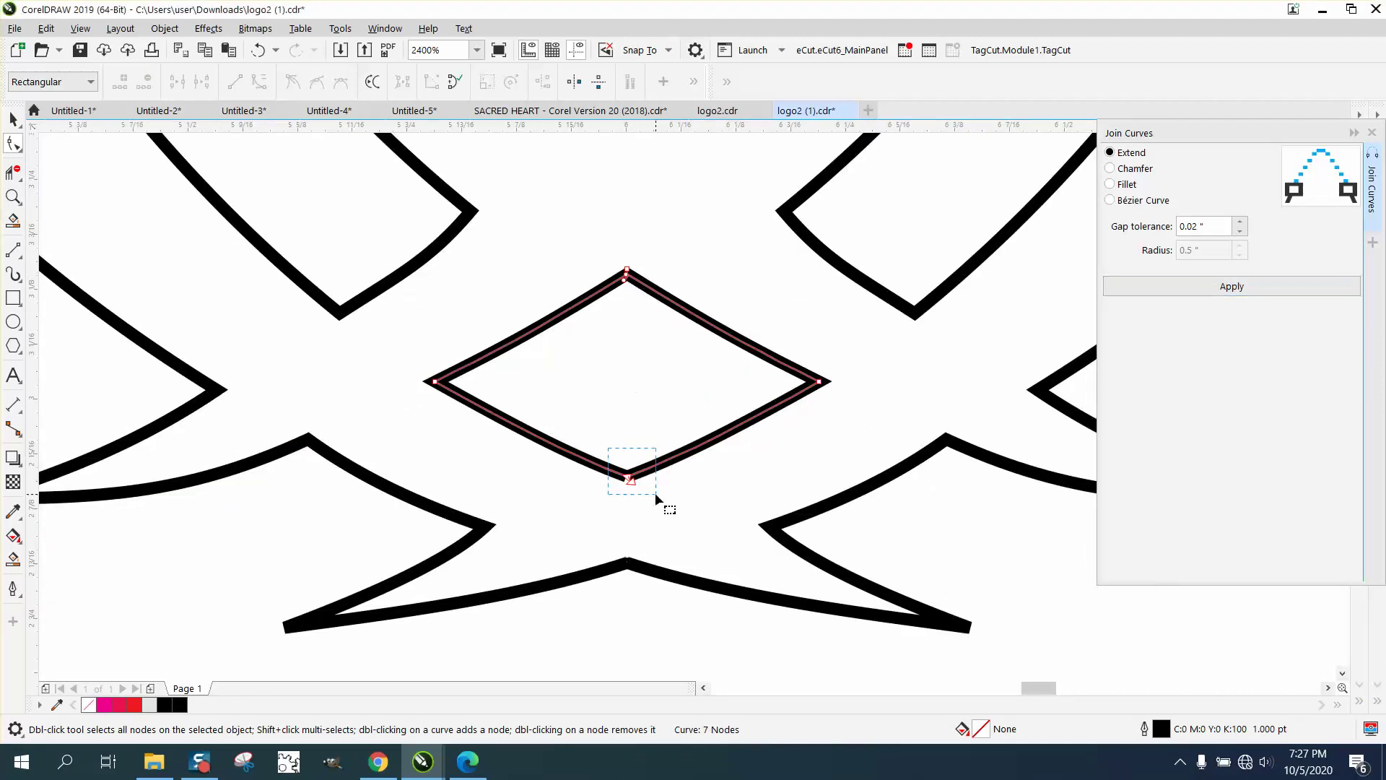
{"action": "left_click", "coordinate": [1247, 291]}
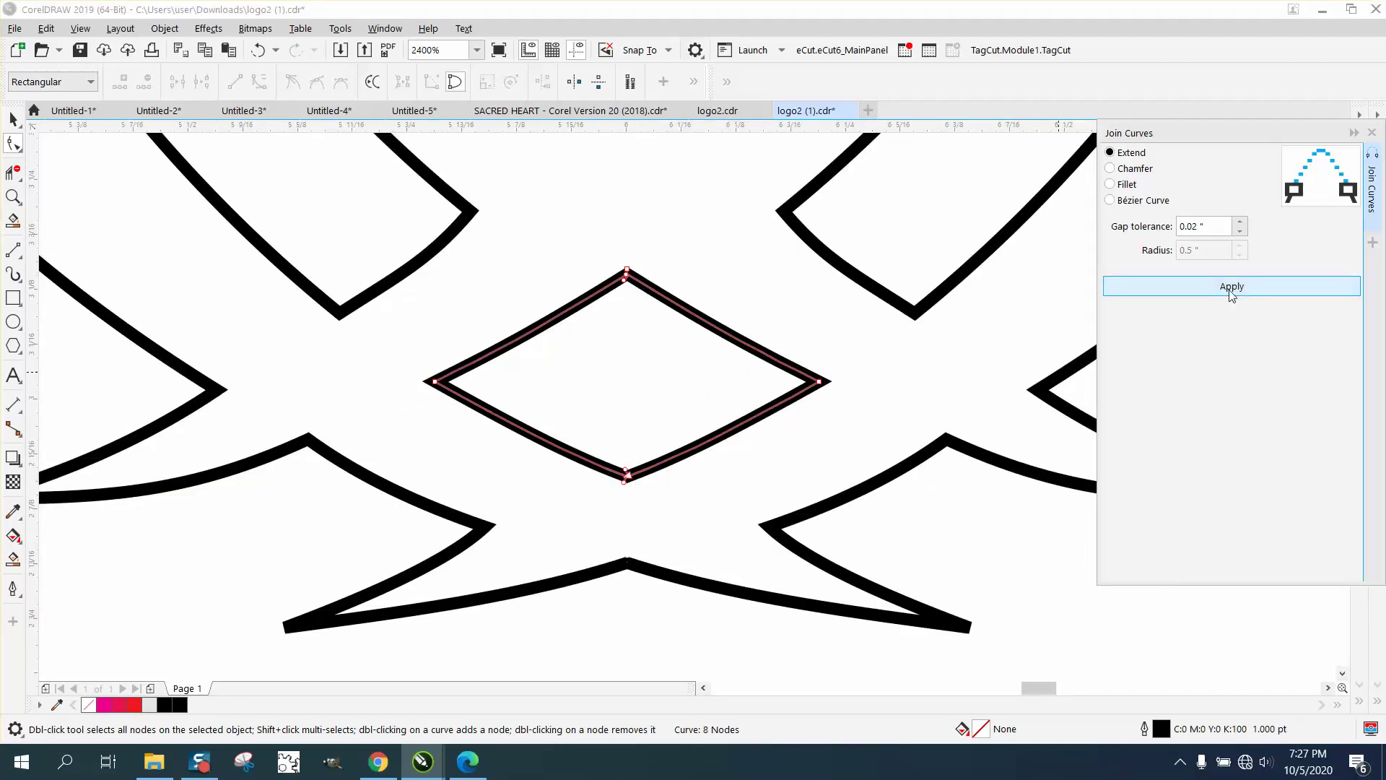
{"action": "left_click", "coordinate": [258, 50]}
{"action": "left_click", "coordinate": [13, 197]}
{"action": "scroll", "coordinate": [663, 503], "scroll_direction": "up", "scroll_amount": 4}
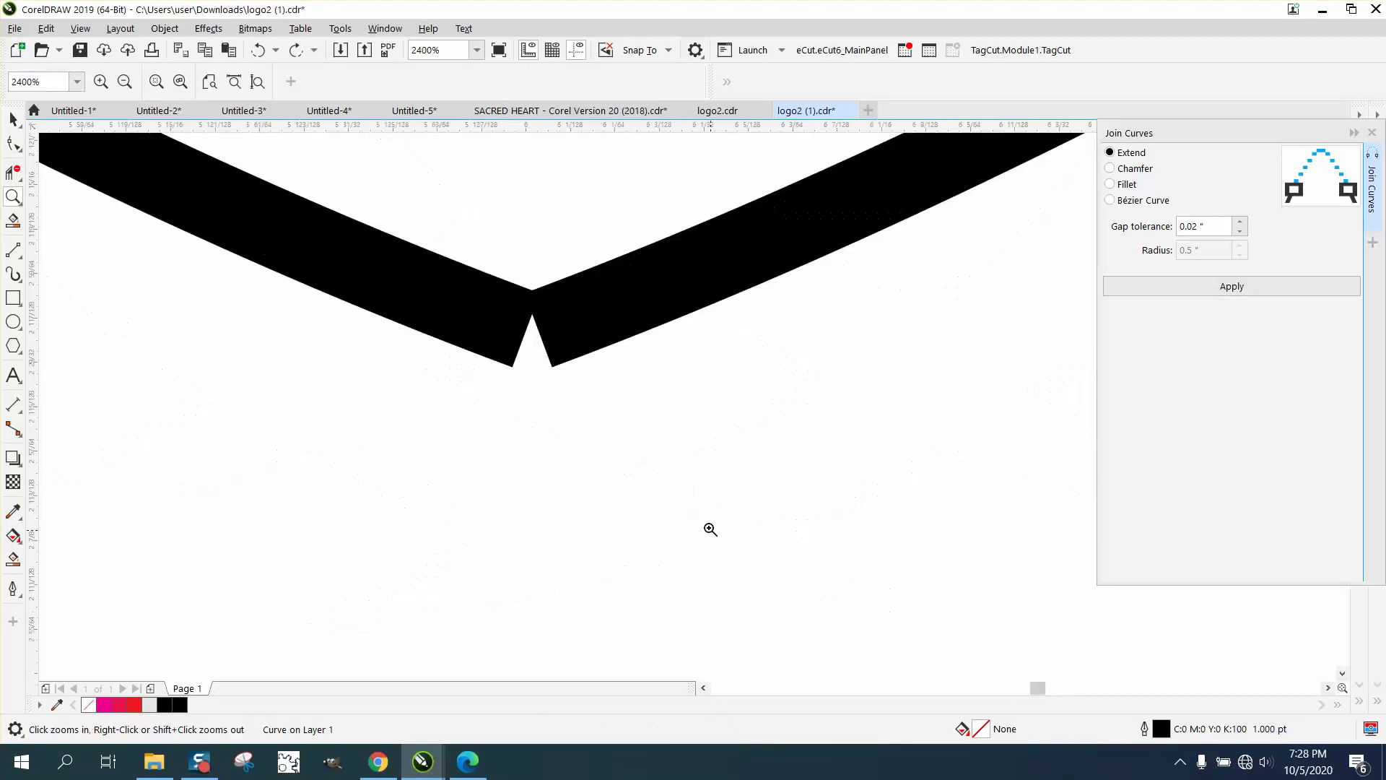
{"action": "left_click", "coordinate": [13, 143]}
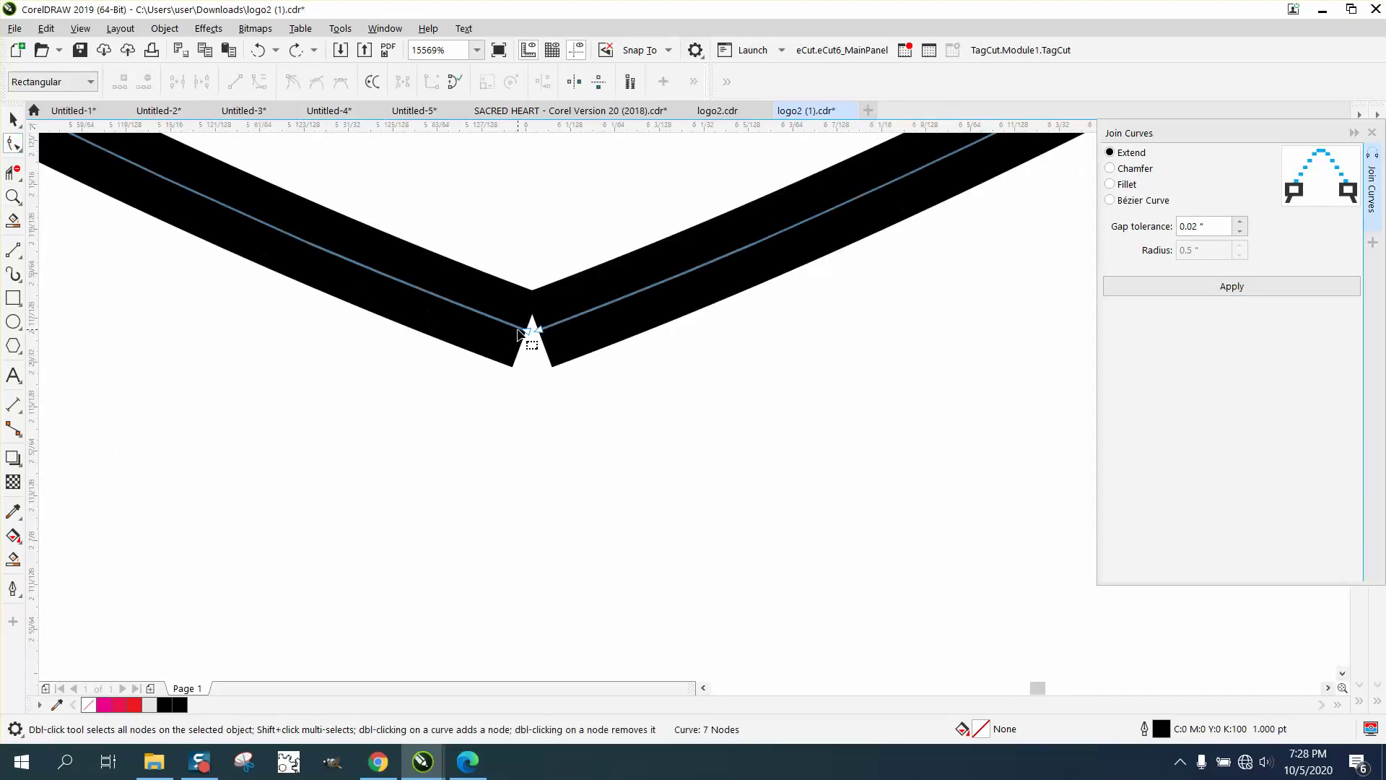
{"action": "left_click_drag", "start_coordinate": [466, 249], "coordinate": [626, 427]}
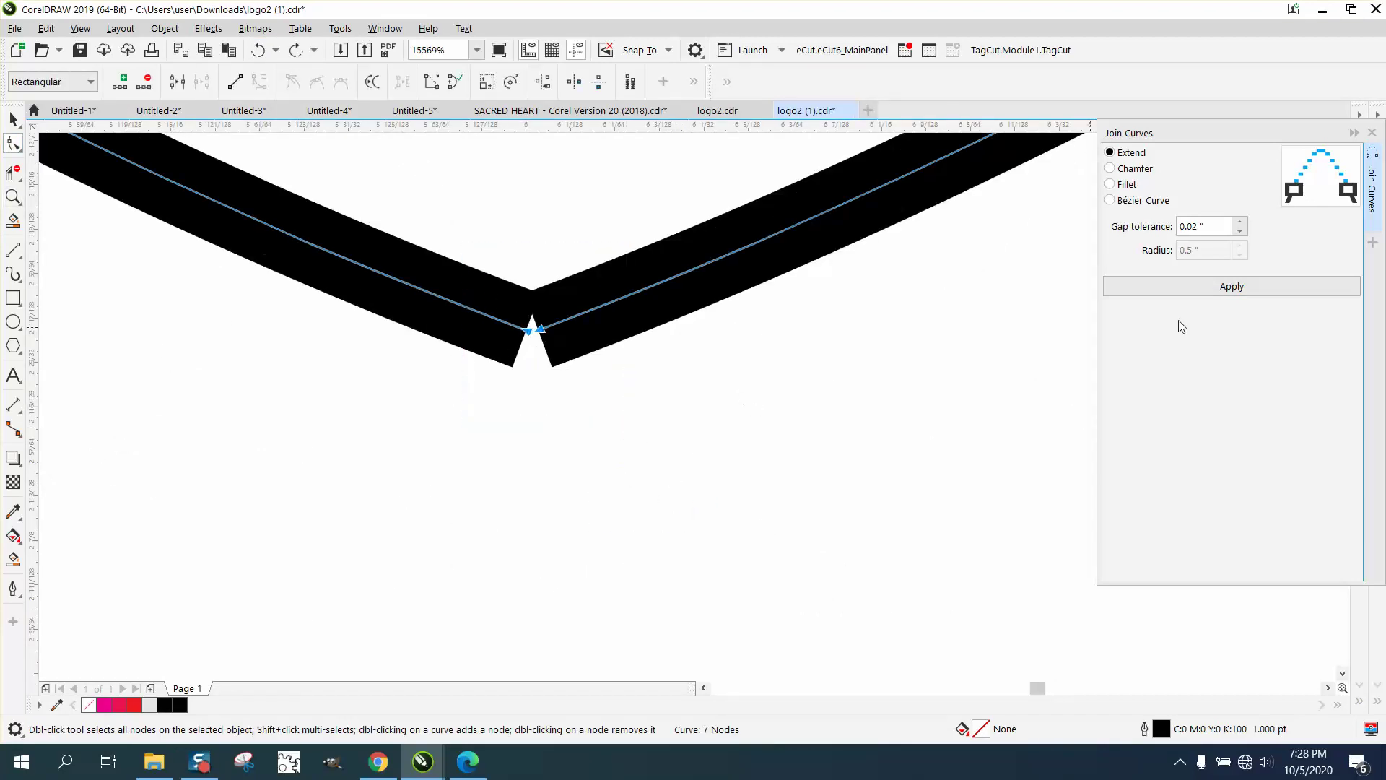
{"action": "left_click", "coordinate": [1237, 288]}
Step: Join the lower curve's two centre nodes into one and confirm a single node remains
{"action": "scroll", "coordinate": [757, 347], "scroll_direction": "down", "scroll_amount": 5}
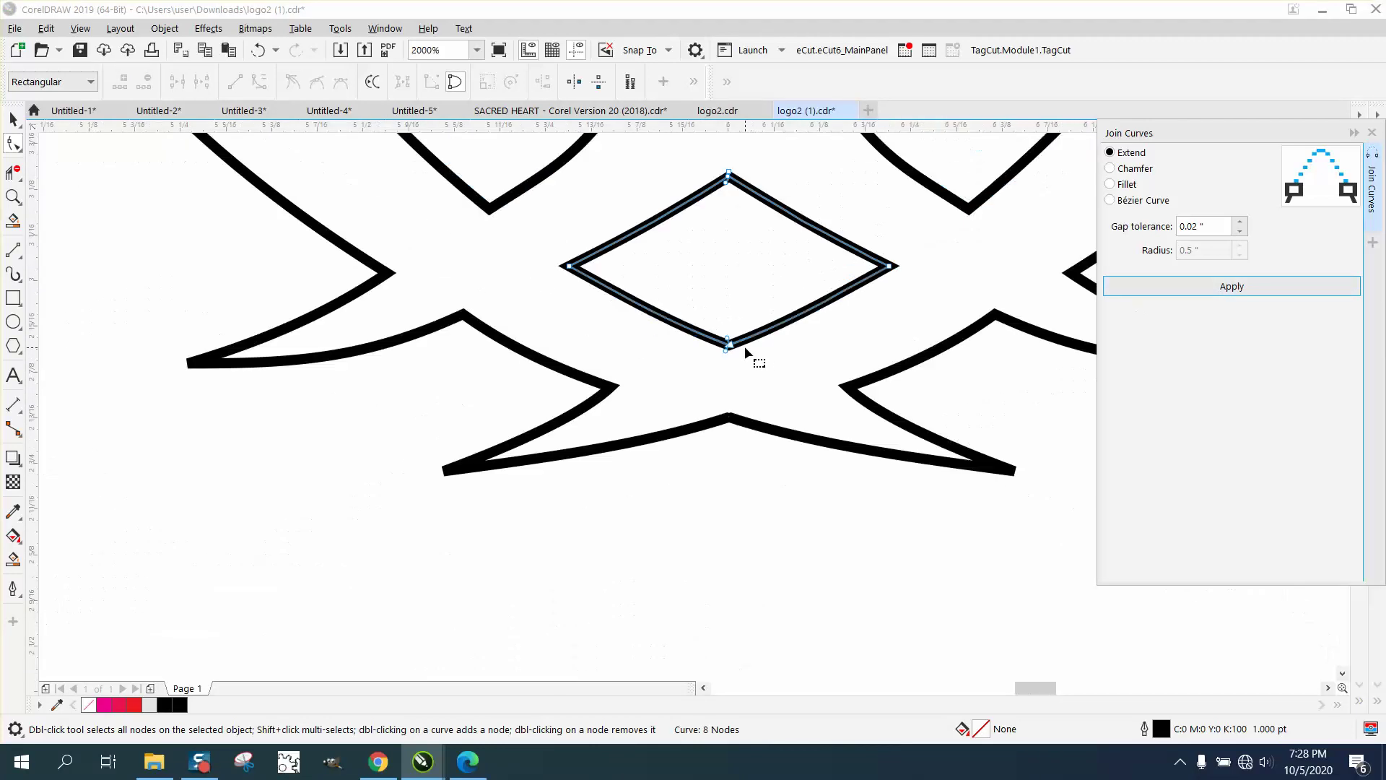
{"action": "left_click", "coordinate": [729, 420]}
{"action": "left_click_drag", "start_coordinate": [708, 393], "coordinate": [775, 446]}
{"action": "left_click", "coordinate": [1238, 287]}
{"action": "left_click", "coordinate": [741, 416]}
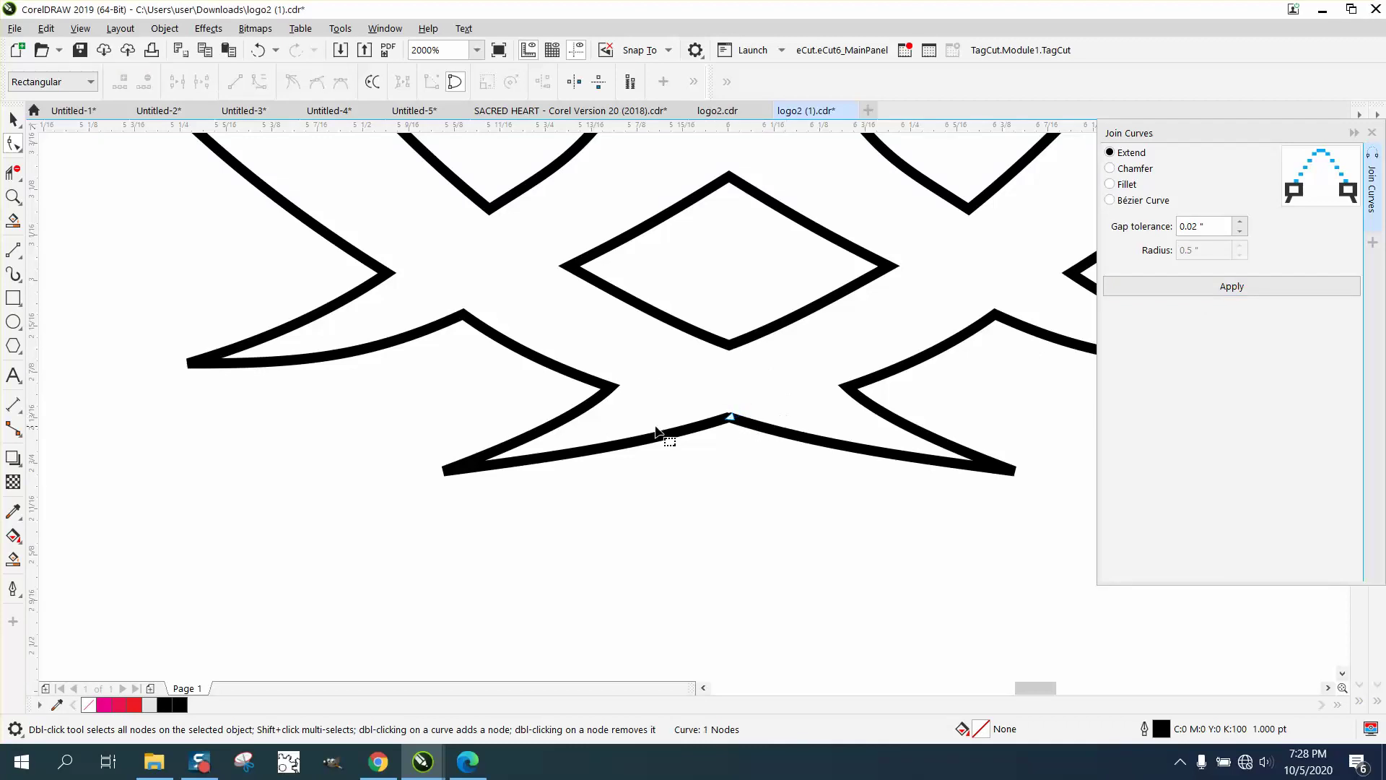
Step: Smart-fill the framed mask emblem solid black, then check the nudge distance setting
{"action": "scroll", "coordinate": [614, 404], "scroll_direction": "down", "scroll_amount": 6}
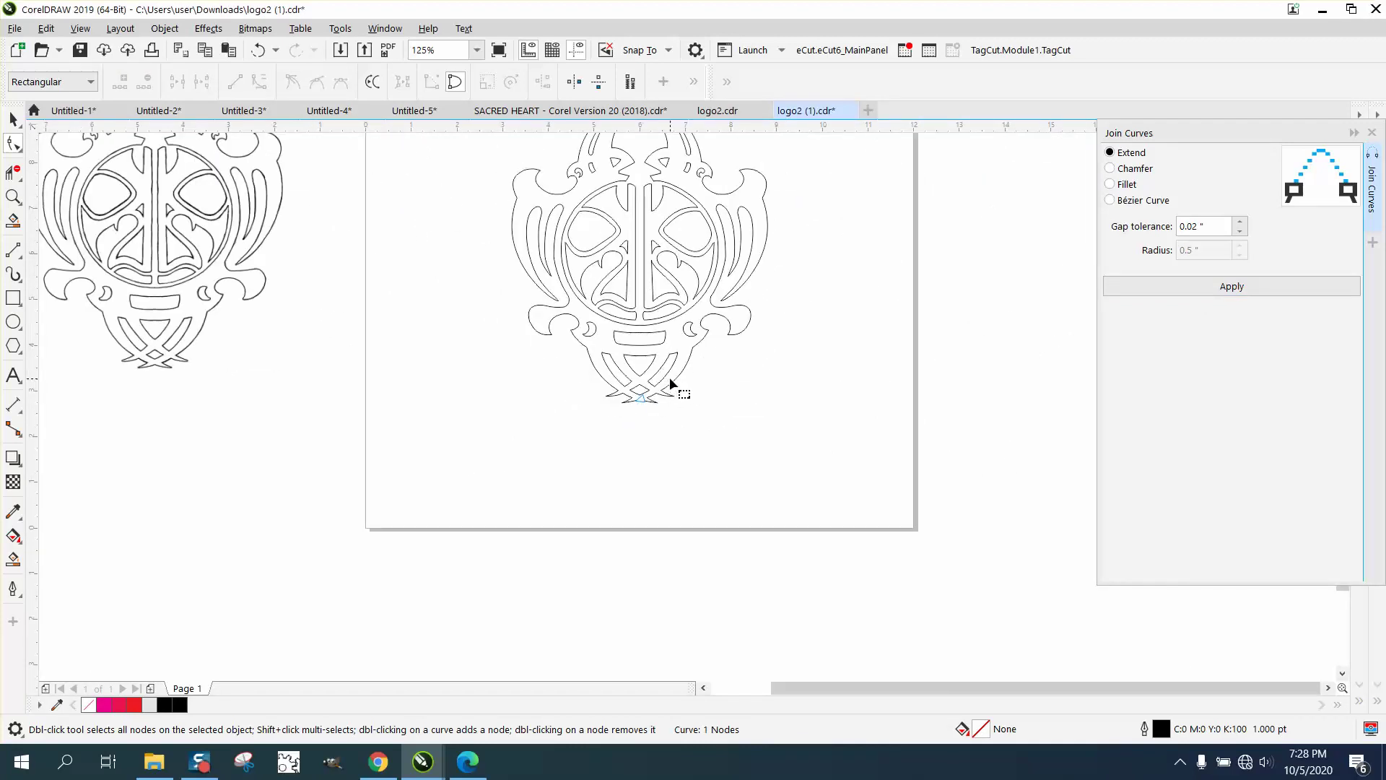
{"action": "scroll", "coordinate": [664, 379], "scroll_direction": "down", "scroll_amount": 2}
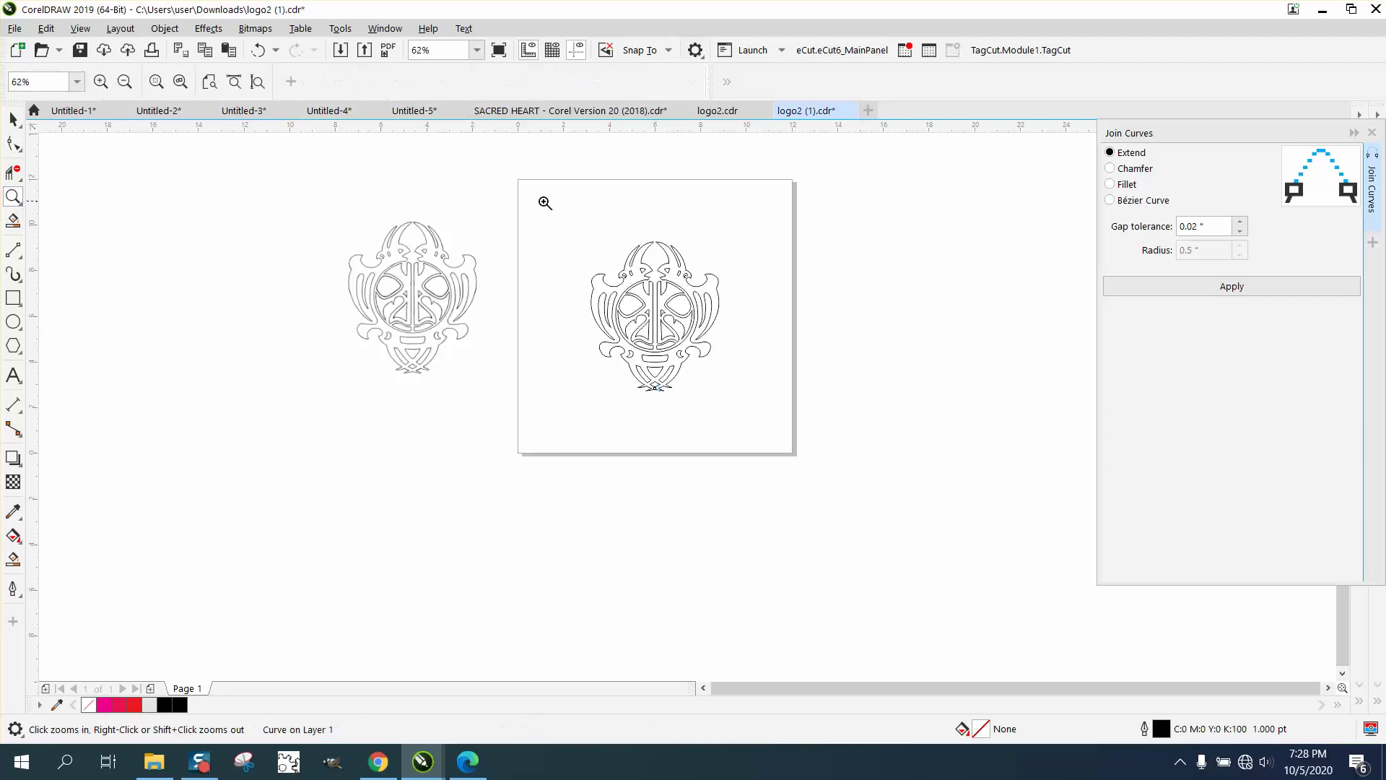
{"action": "left_click_drag", "start_coordinate": [556, 220], "coordinate": [804, 420]}
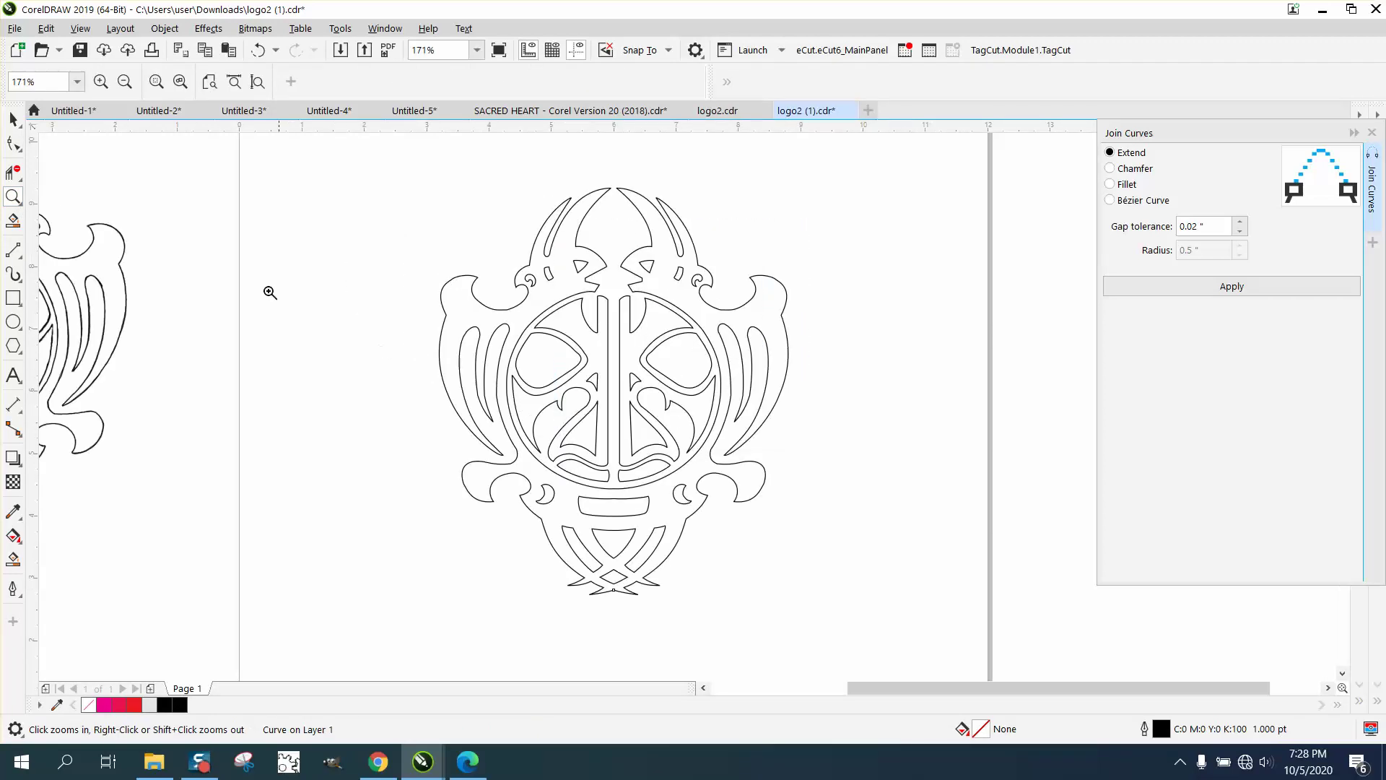
{"action": "left_click", "coordinate": [13, 559]}
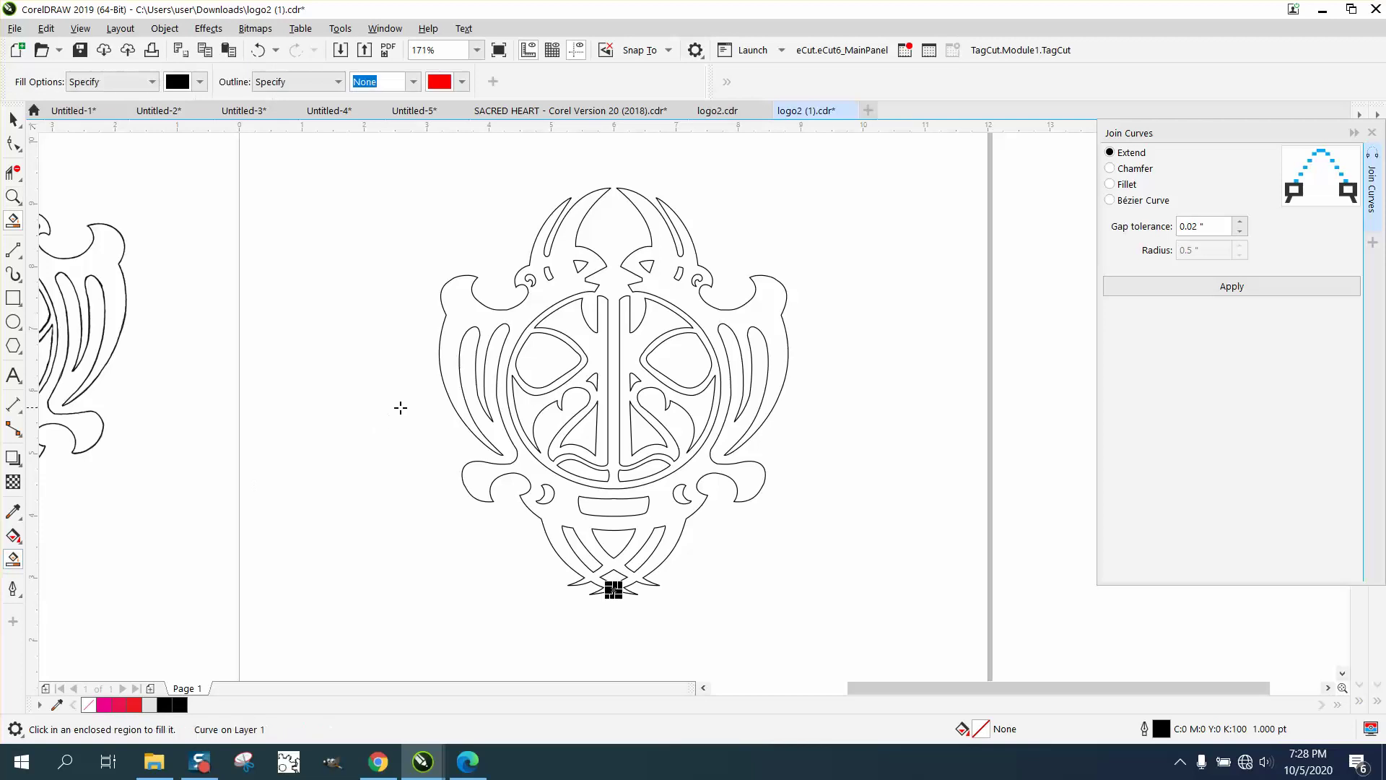
{"action": "left_click", "coordinate": [446, 367]}
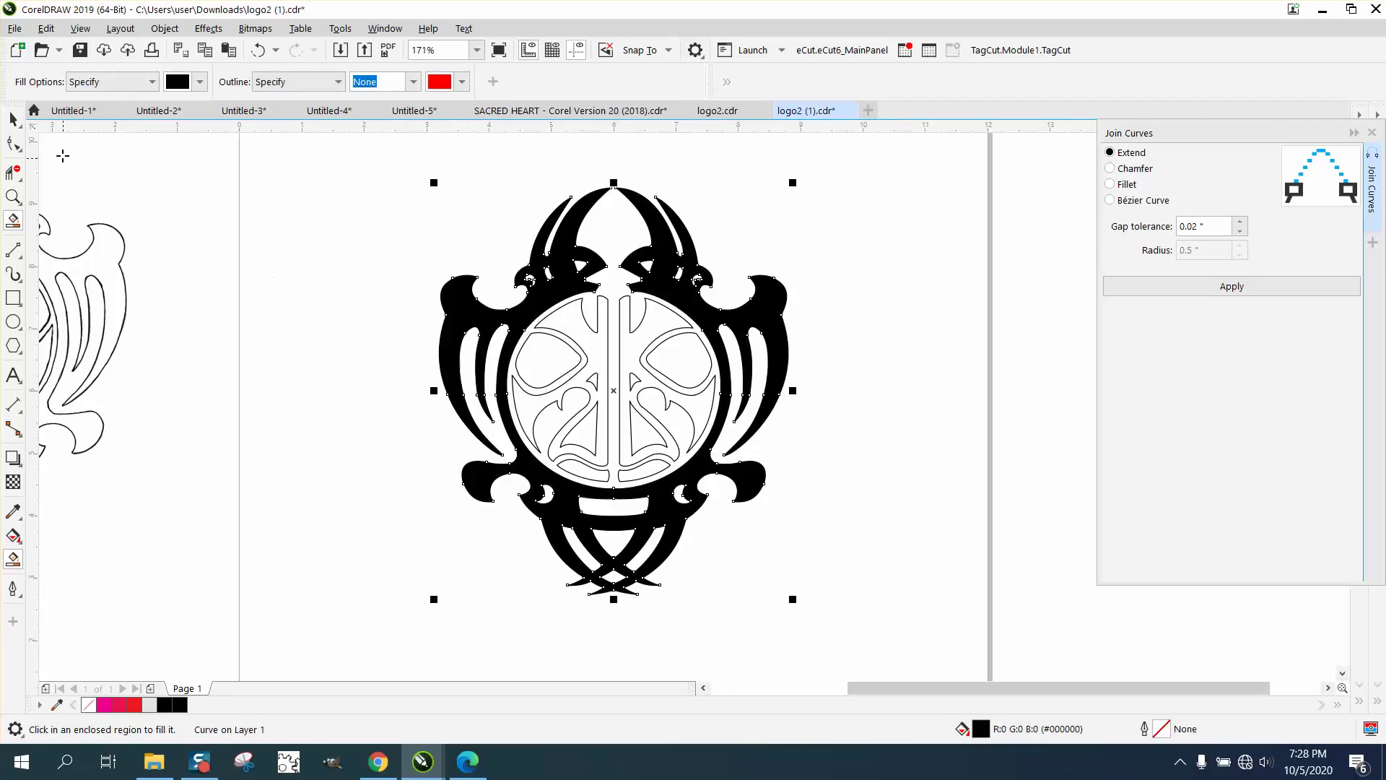
{"action": "left_click", "coordinate": [13, 118]}
{"action": "left_click", "coordinate": [494, 80]}
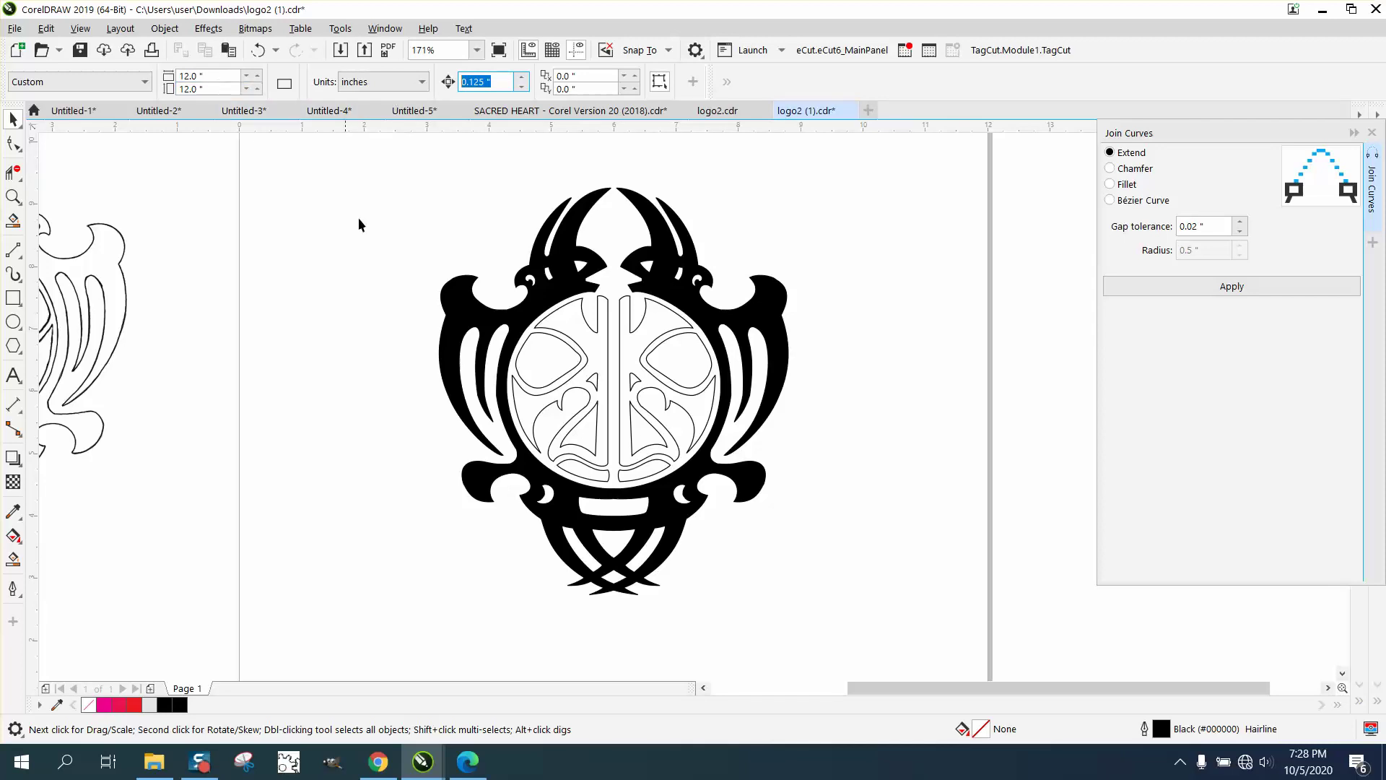
Step: Nudge the black-filled emblem 7 inches right, then smart-fill the uncovered outline mask black
{"action": "left_click", "coordinate": [468, 283]}
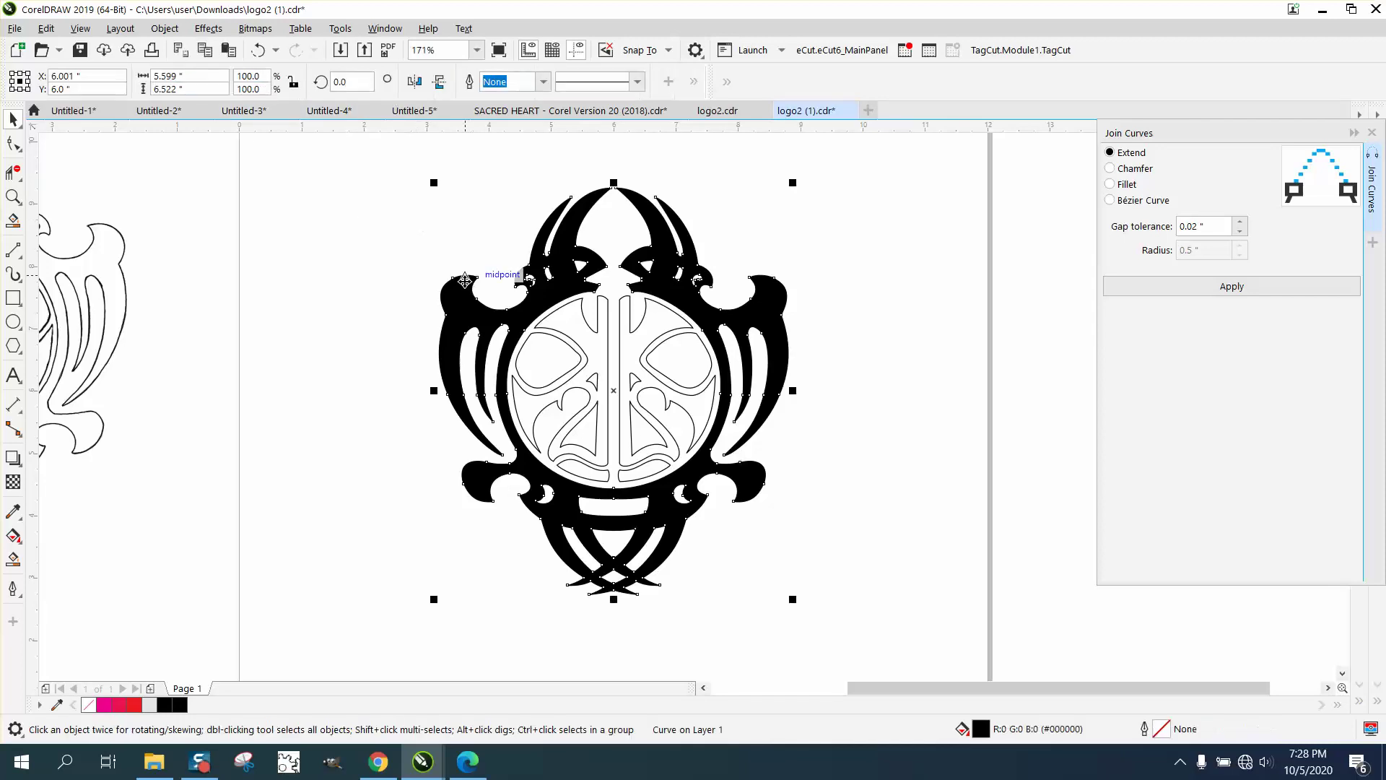
{"action": "left_click", "coordinate": [370, 224]}
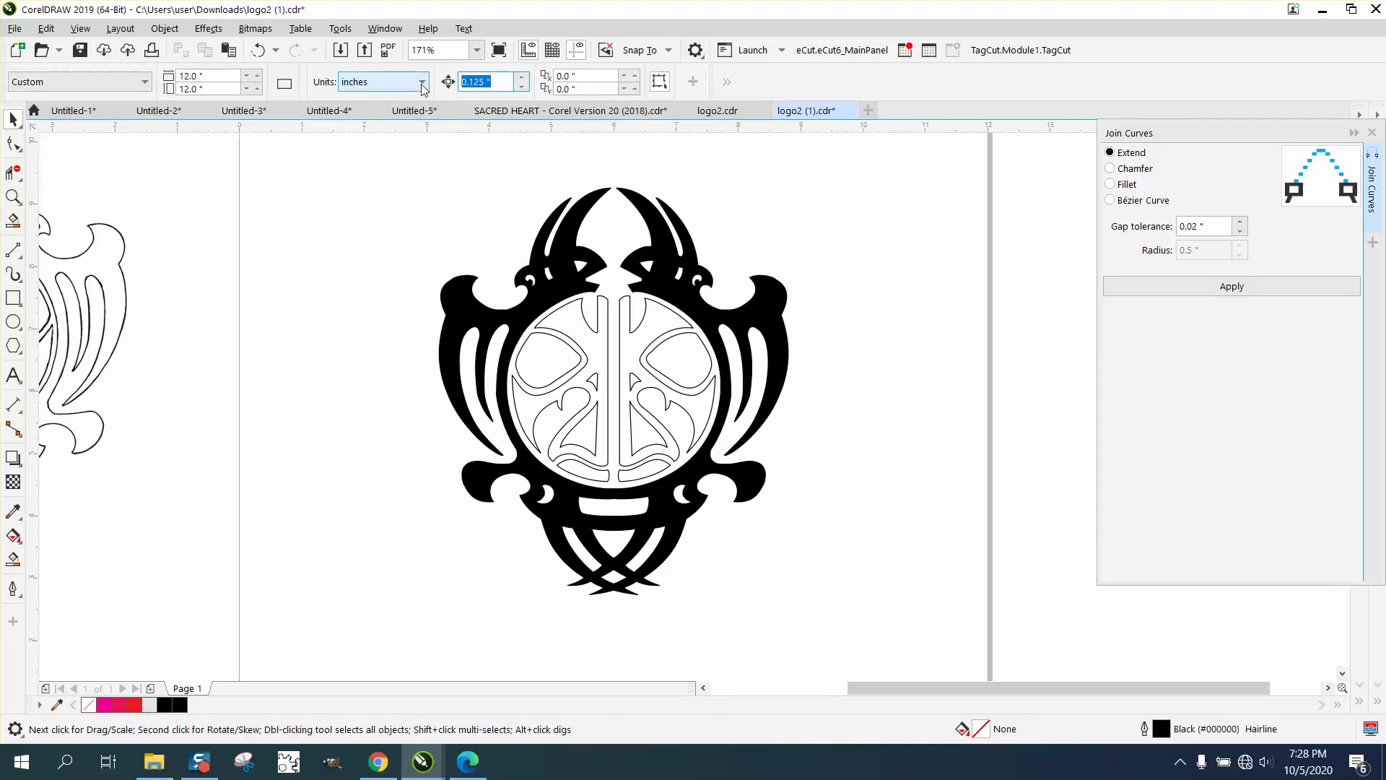
{"action": "left_click", "coordinate": [706, 308]}
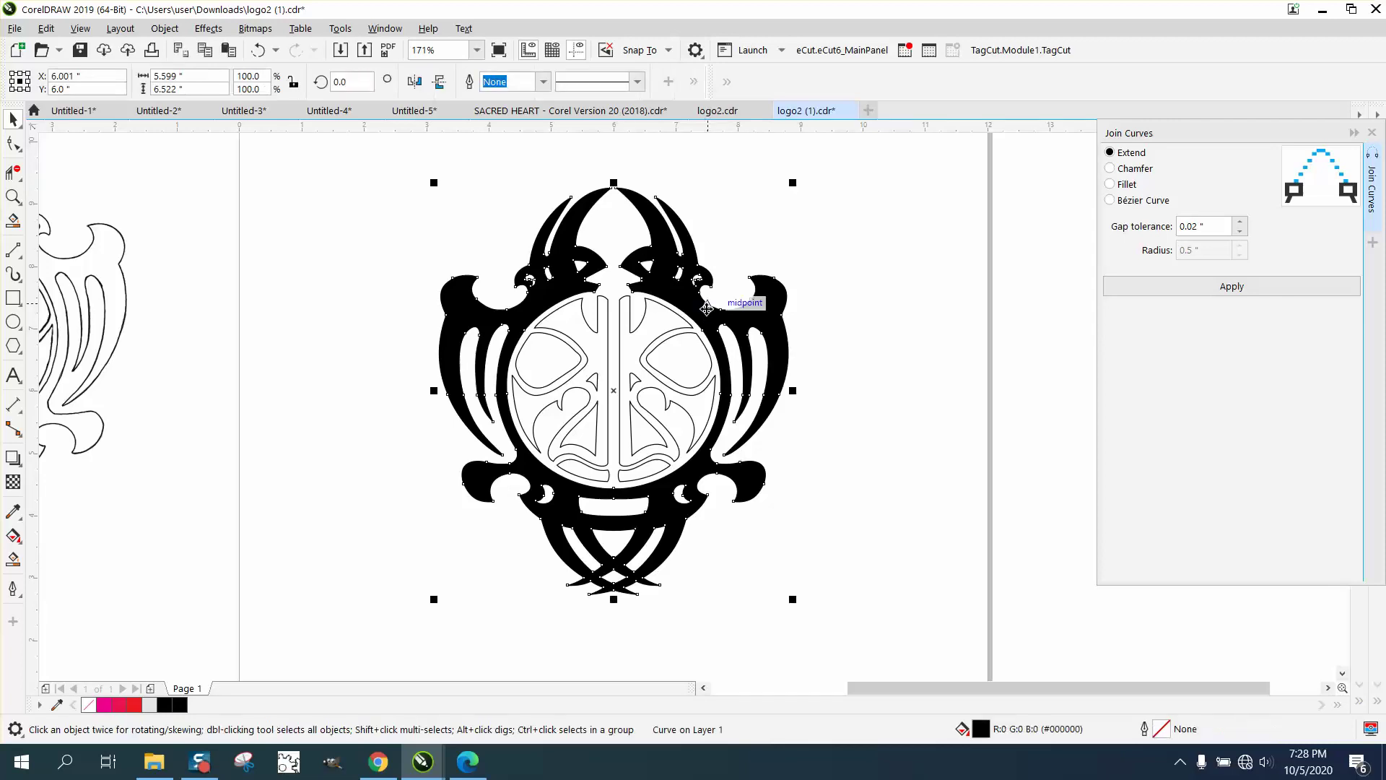
{"action": "key", "text": "Right"}
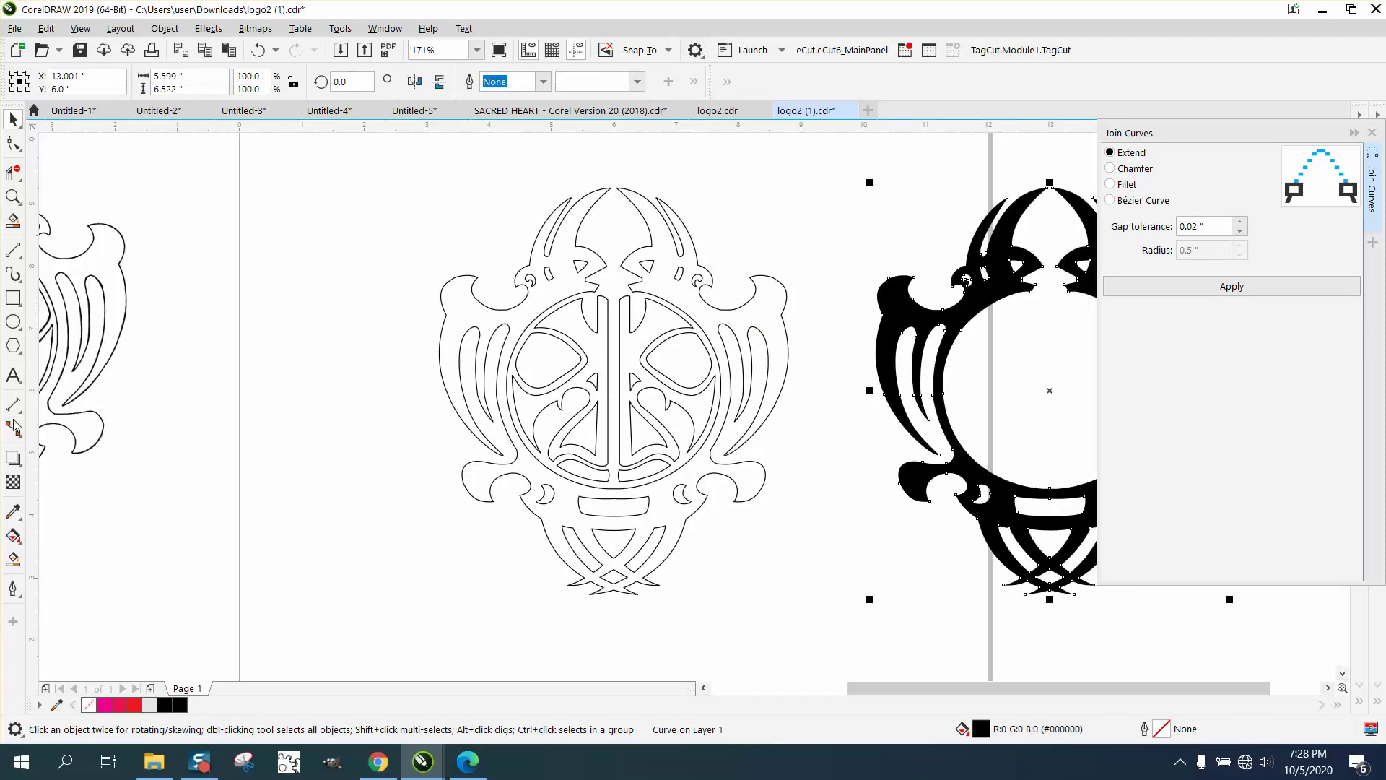
{"action": "left_click", "coordinate": [13, 560]}
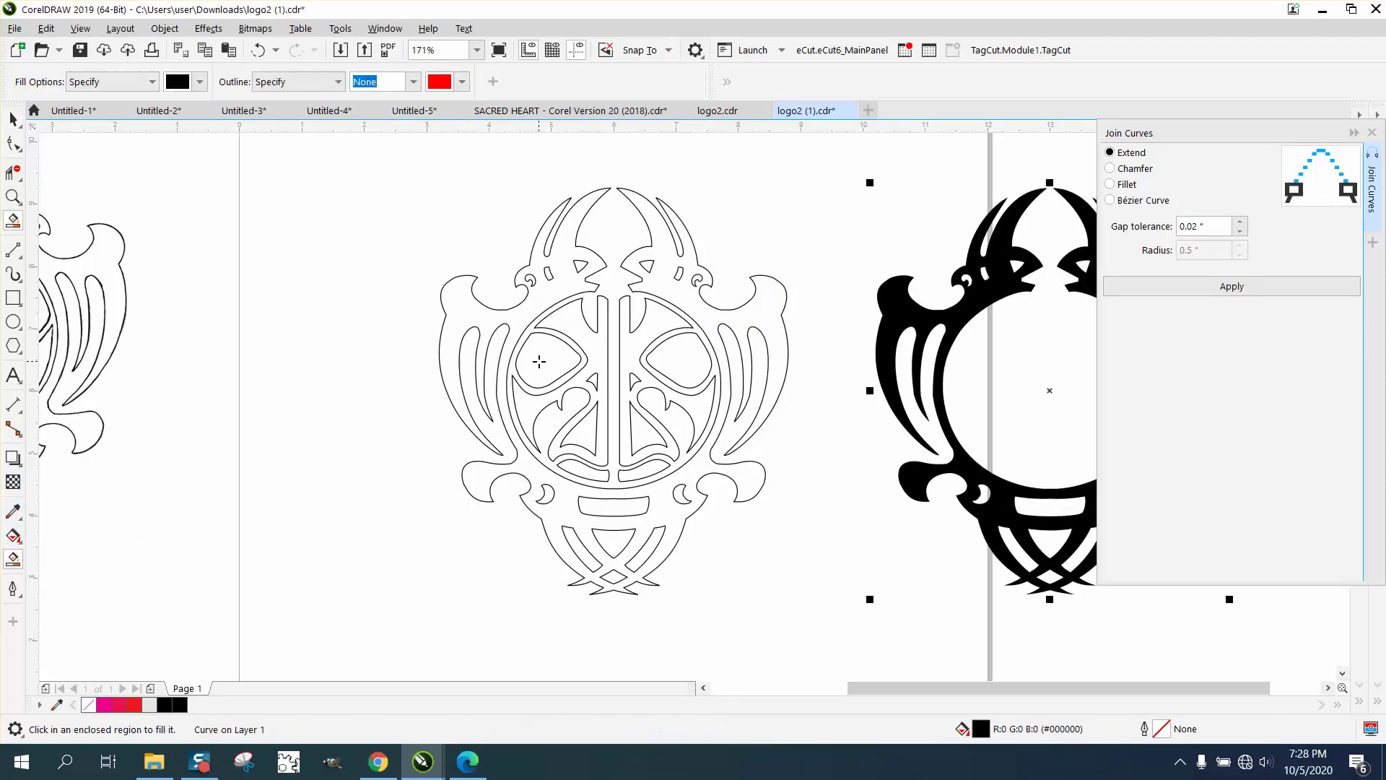
{"action": "left_click", "coordinate": [563, 339]}
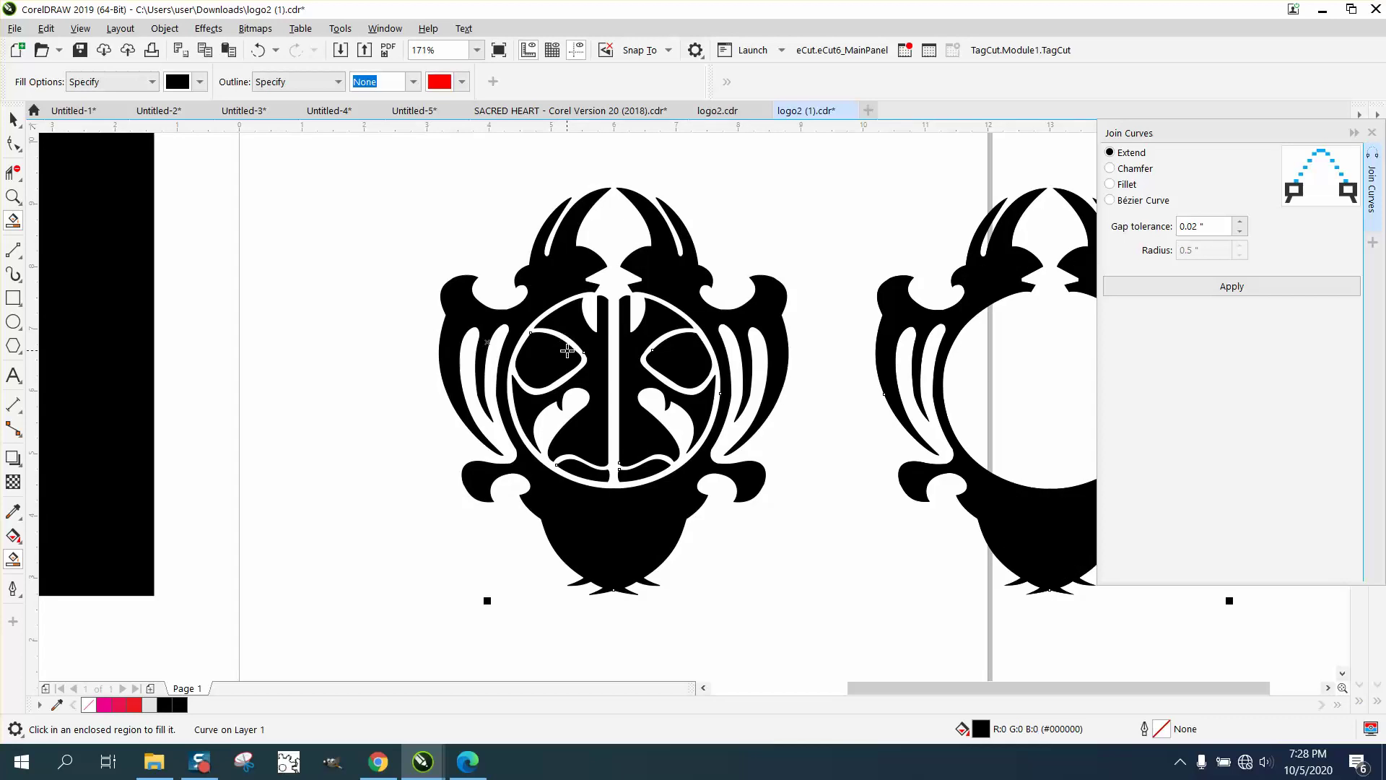
{"action": "left_click", "coordinate": [258, 49]}
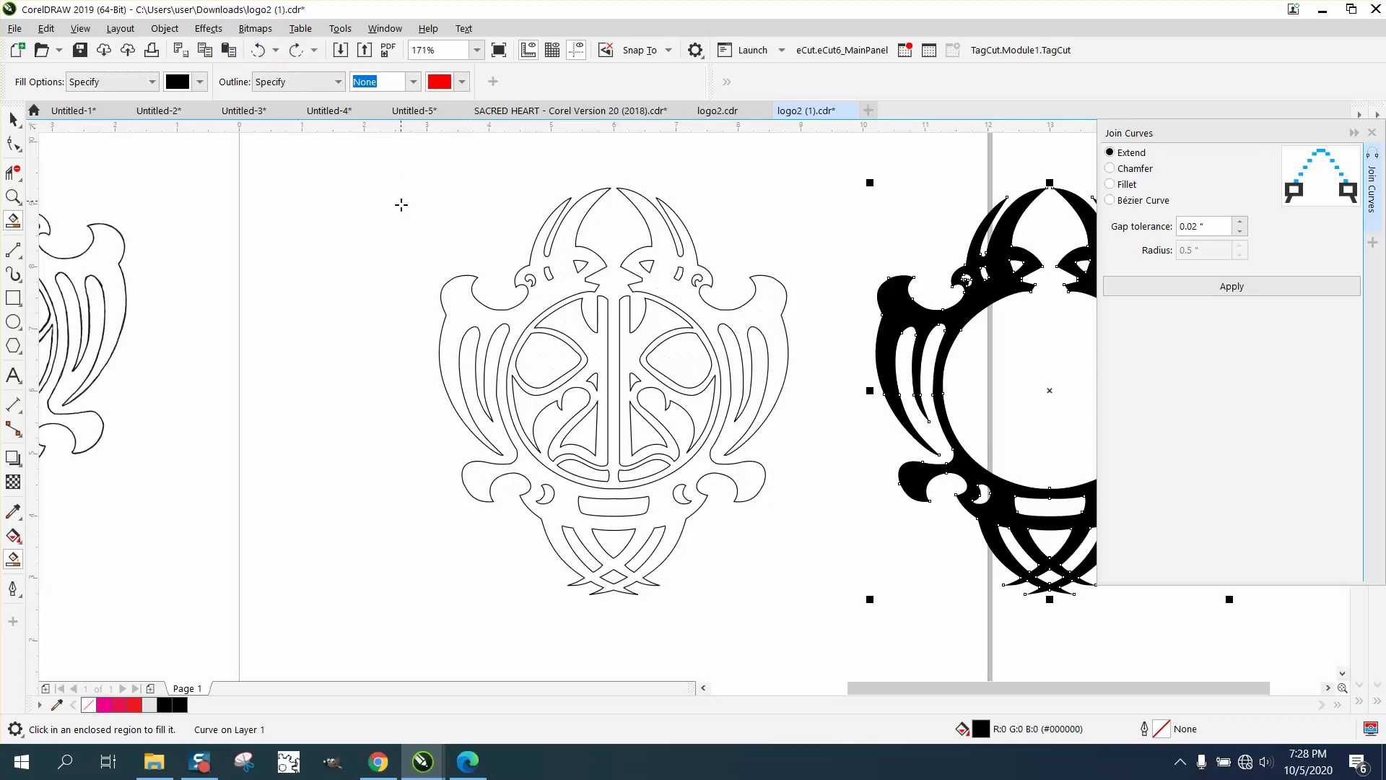
{"action": "scroll", "coordinate": [398, 220], "scroll_direction": "down", "scroll_amount": 3}
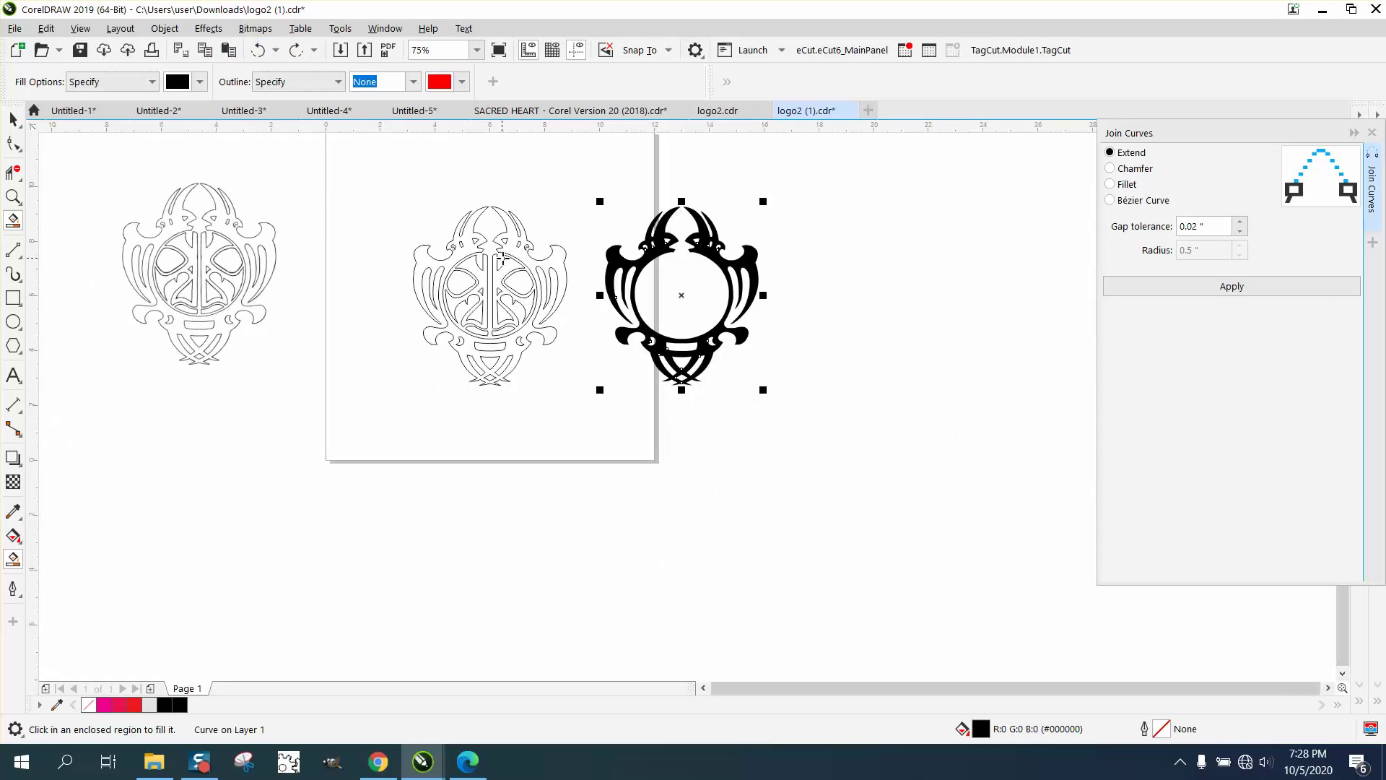
{"action": "left_click", "coordinate": [13, 196]}
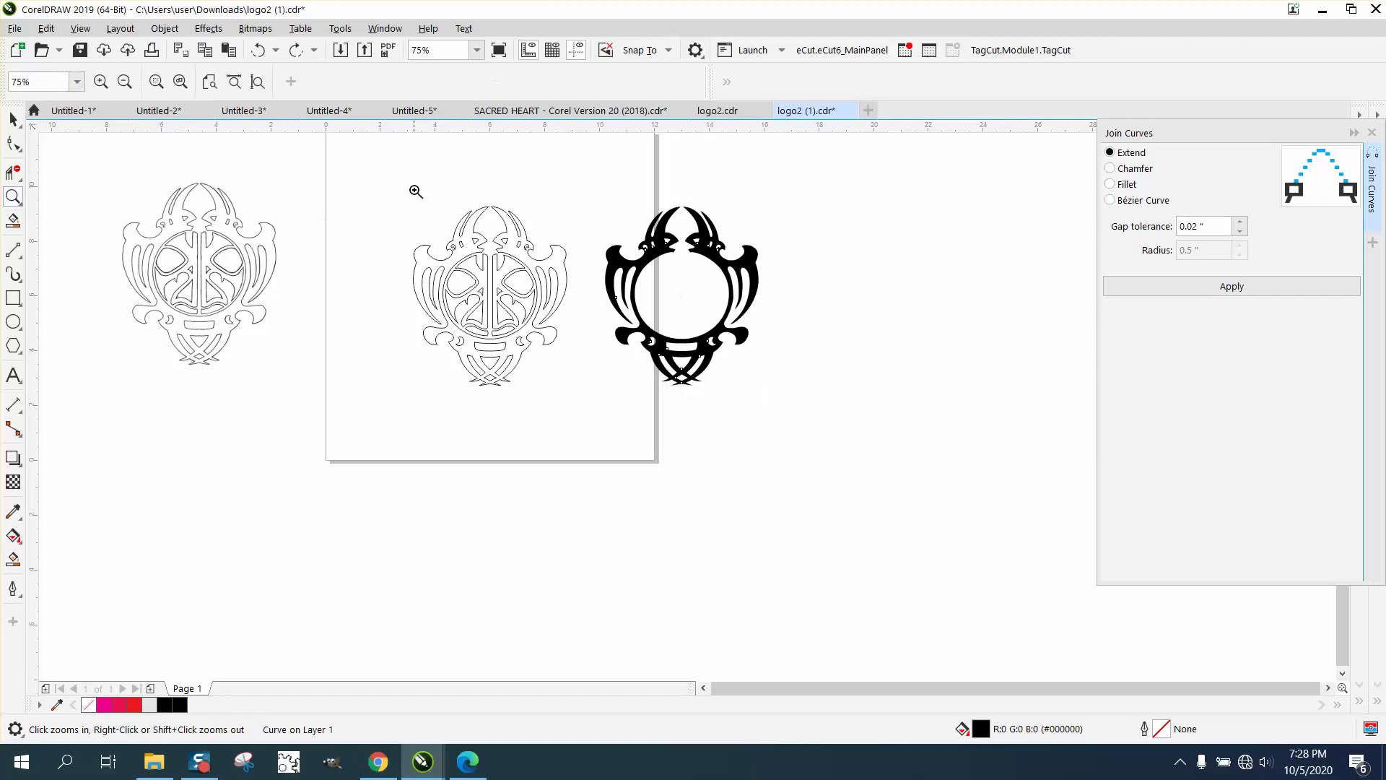
{"action": "left_click_drag", "start_coordinate": [415, 191], "coordinate": [787, 399]}
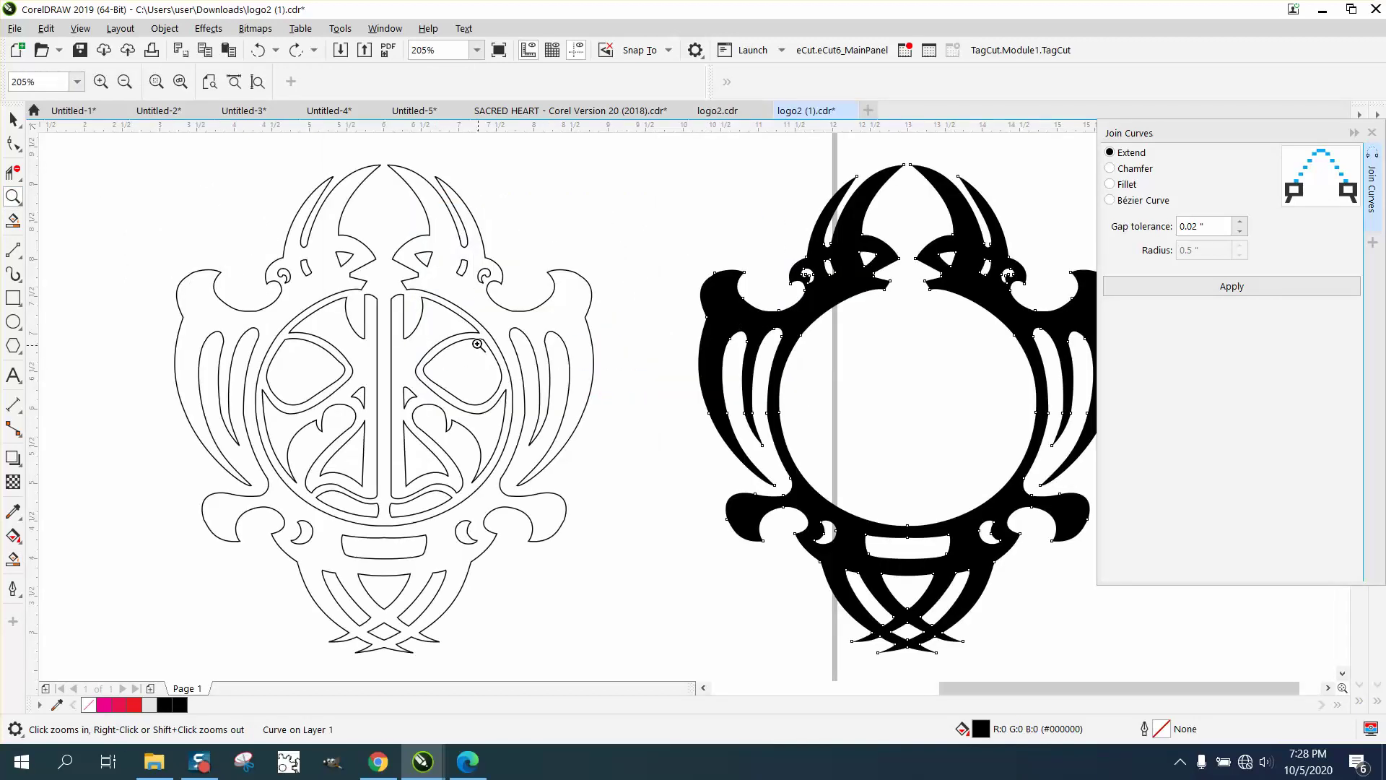
{"action": "scroll", "coordinate": [510, 356], "scroll_direction": "up", "scroll_amount": 3}
{"action": "scroll", "coordinate": [548, 346], "scroll_direction": "down", "scroll_amount": 1}
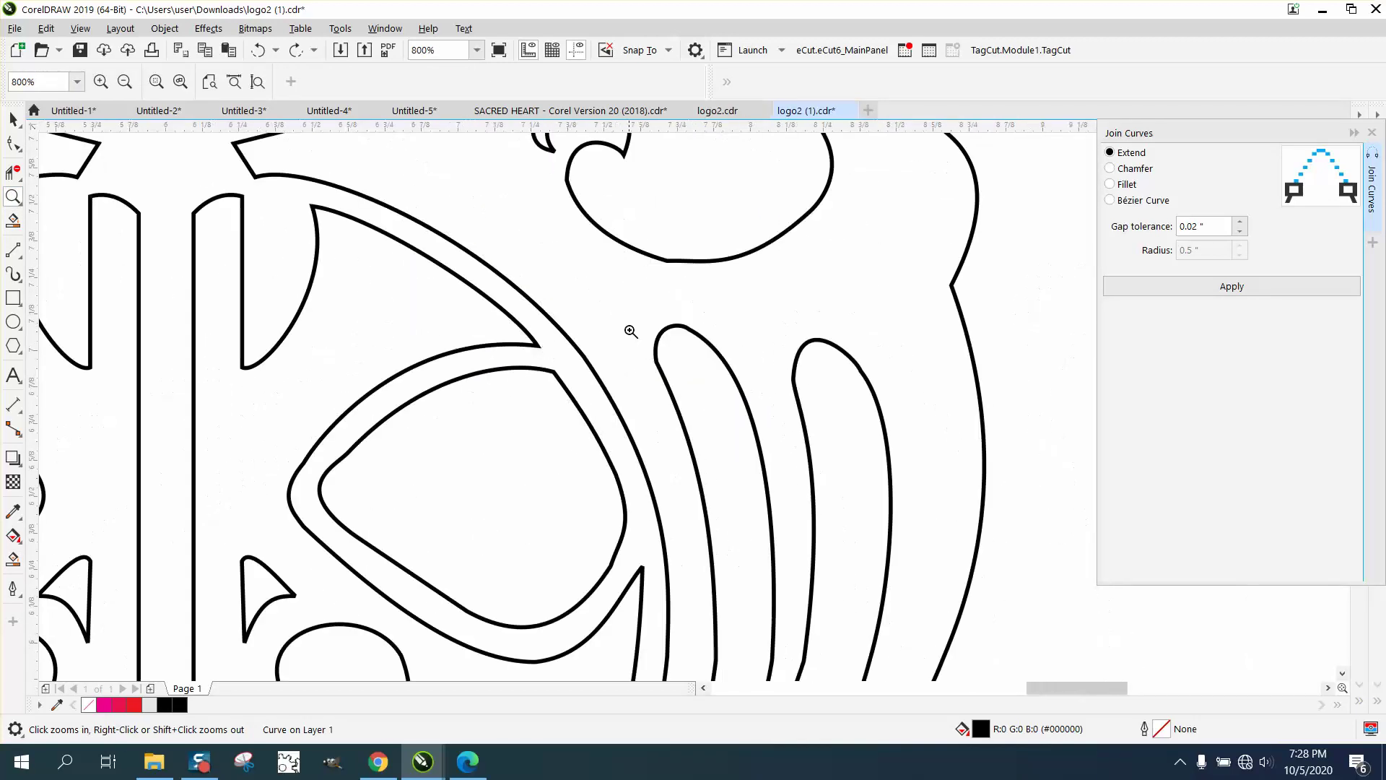
{"action": "scroll", "coordinate": [628, 330], "scroll_direction": "down", "scroll_amount": 1}
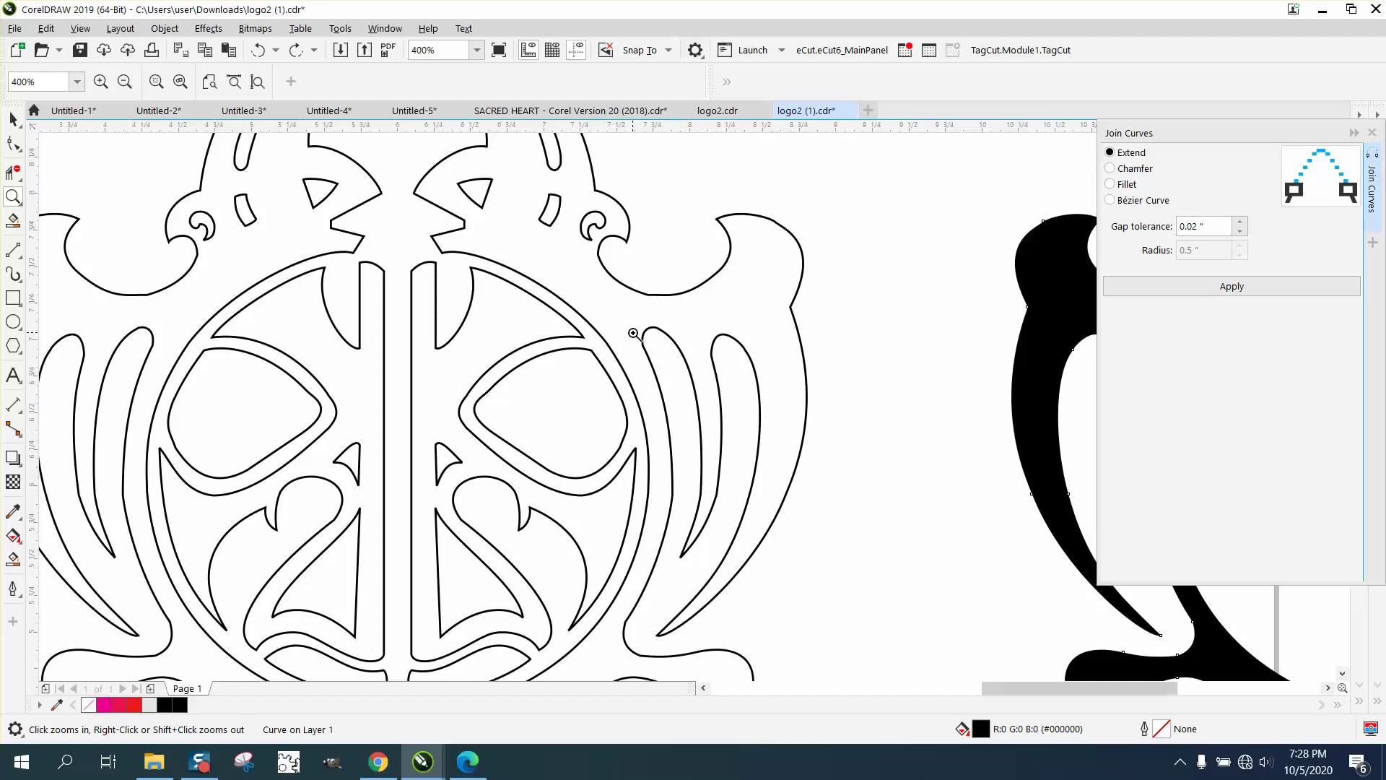